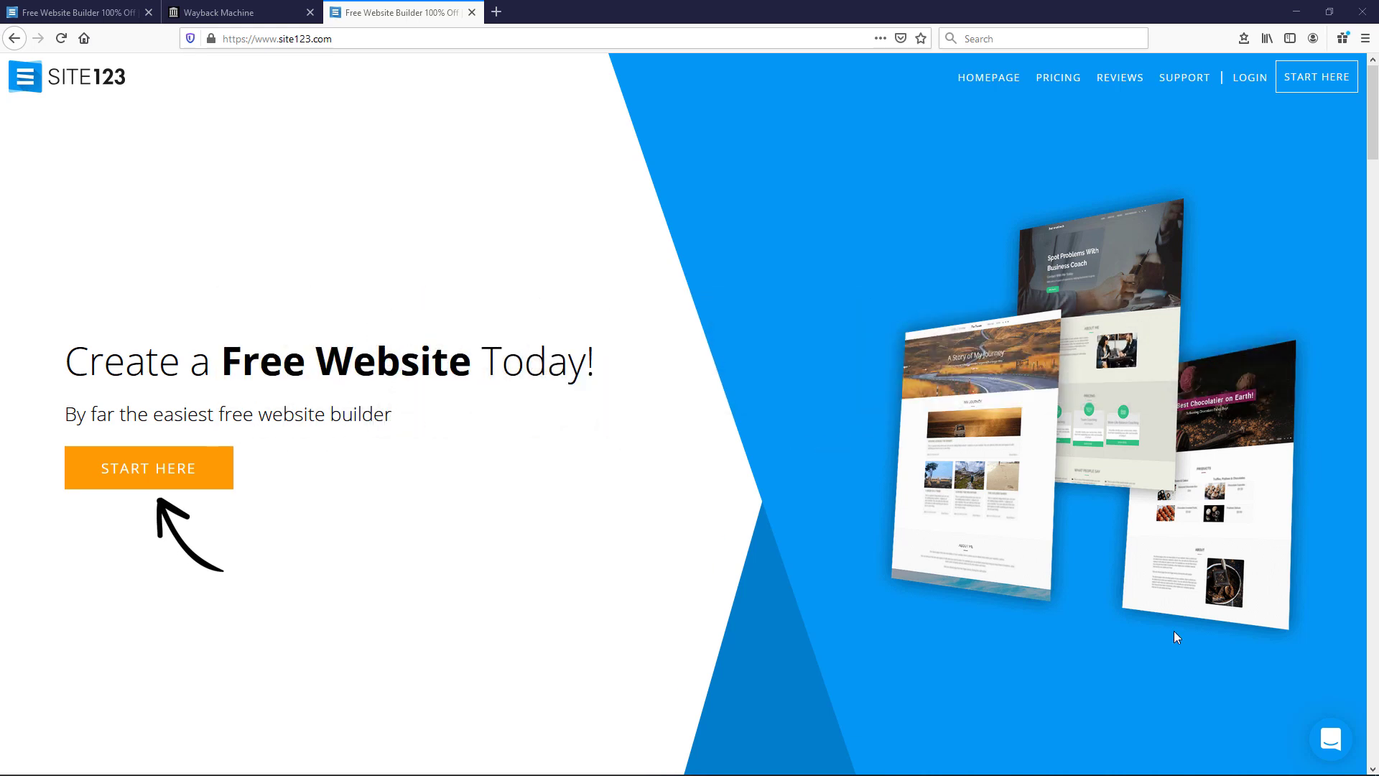
Scroll the site123.com homepage's features down to the FAQ, then go to the PRICING page.
key(ctrl+Tab)
drag(1374, 110, 1374, 259)
scroll(689, 431, down, 5)
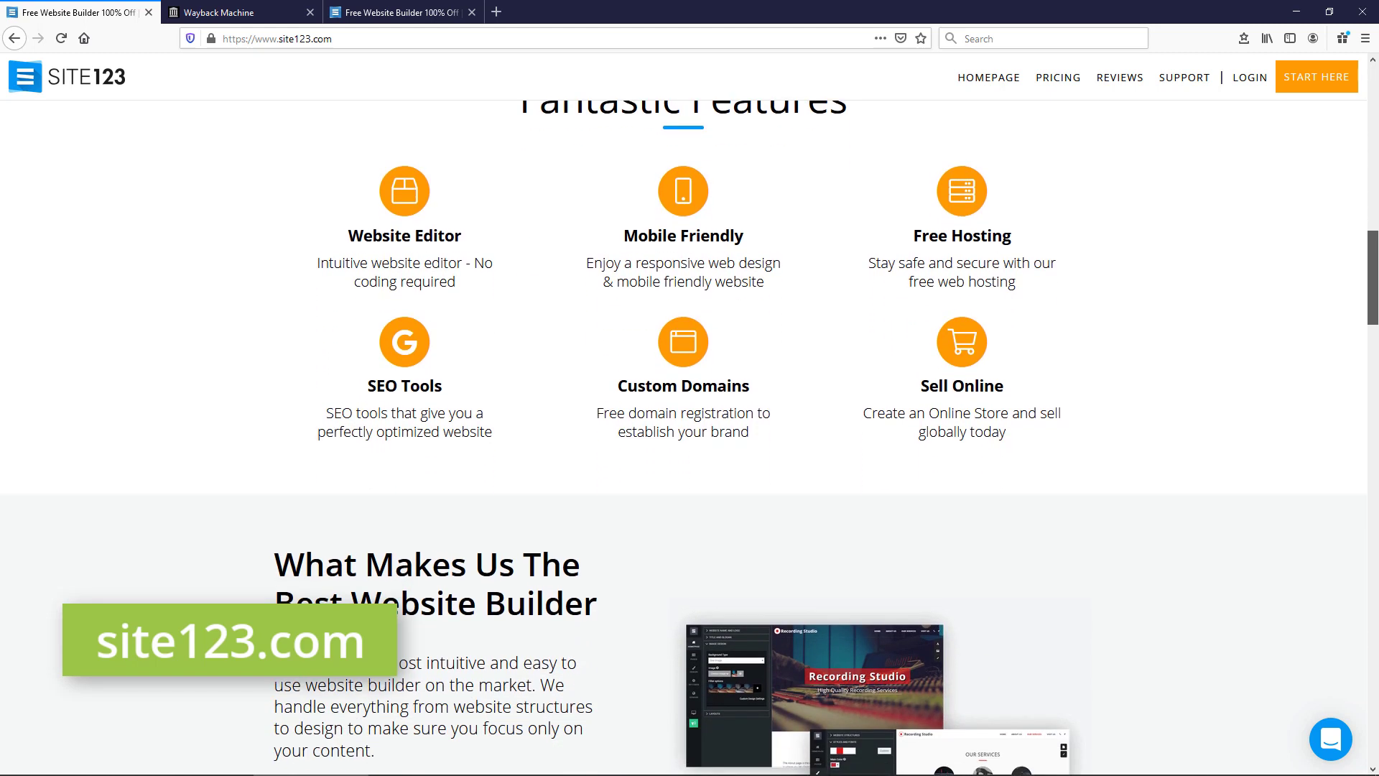
scroll(689, 414, down, 5)
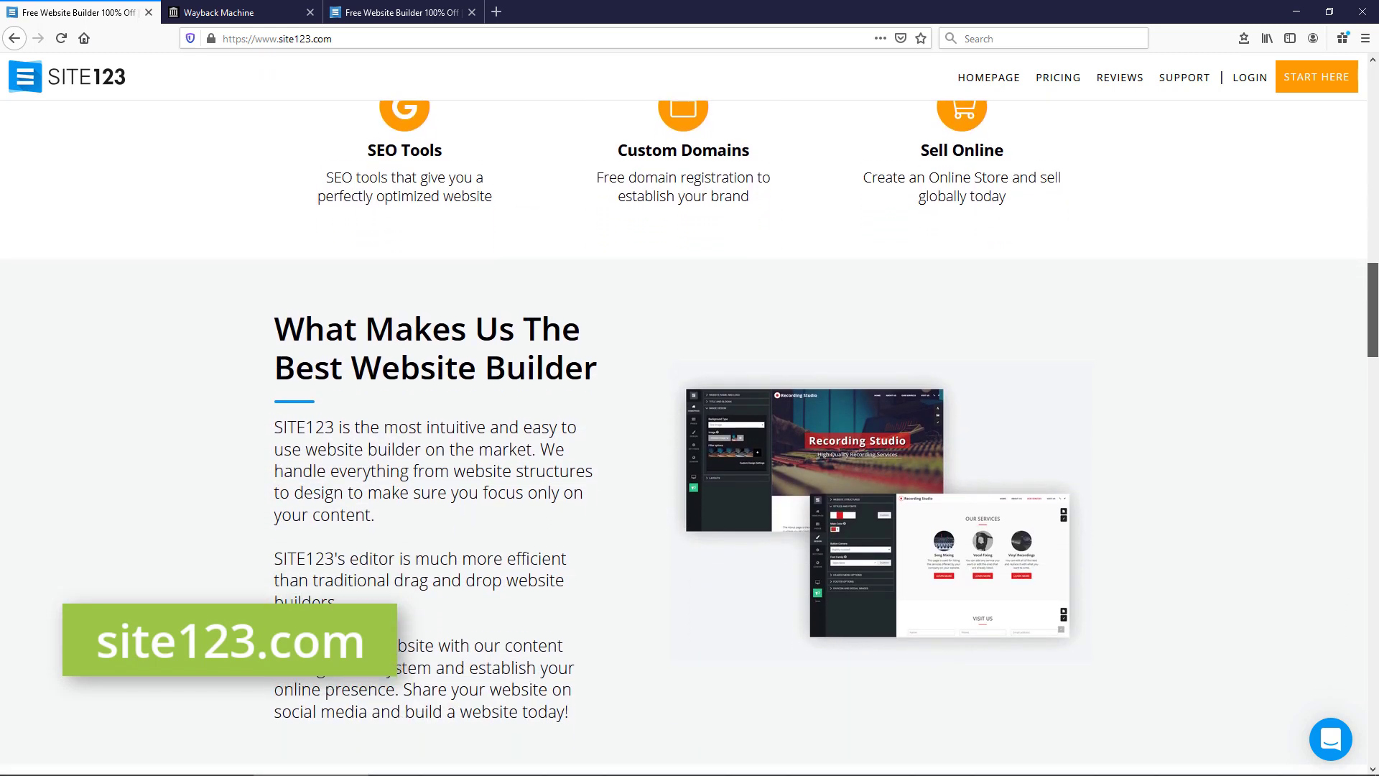
scroll(690, 415, down, 6)
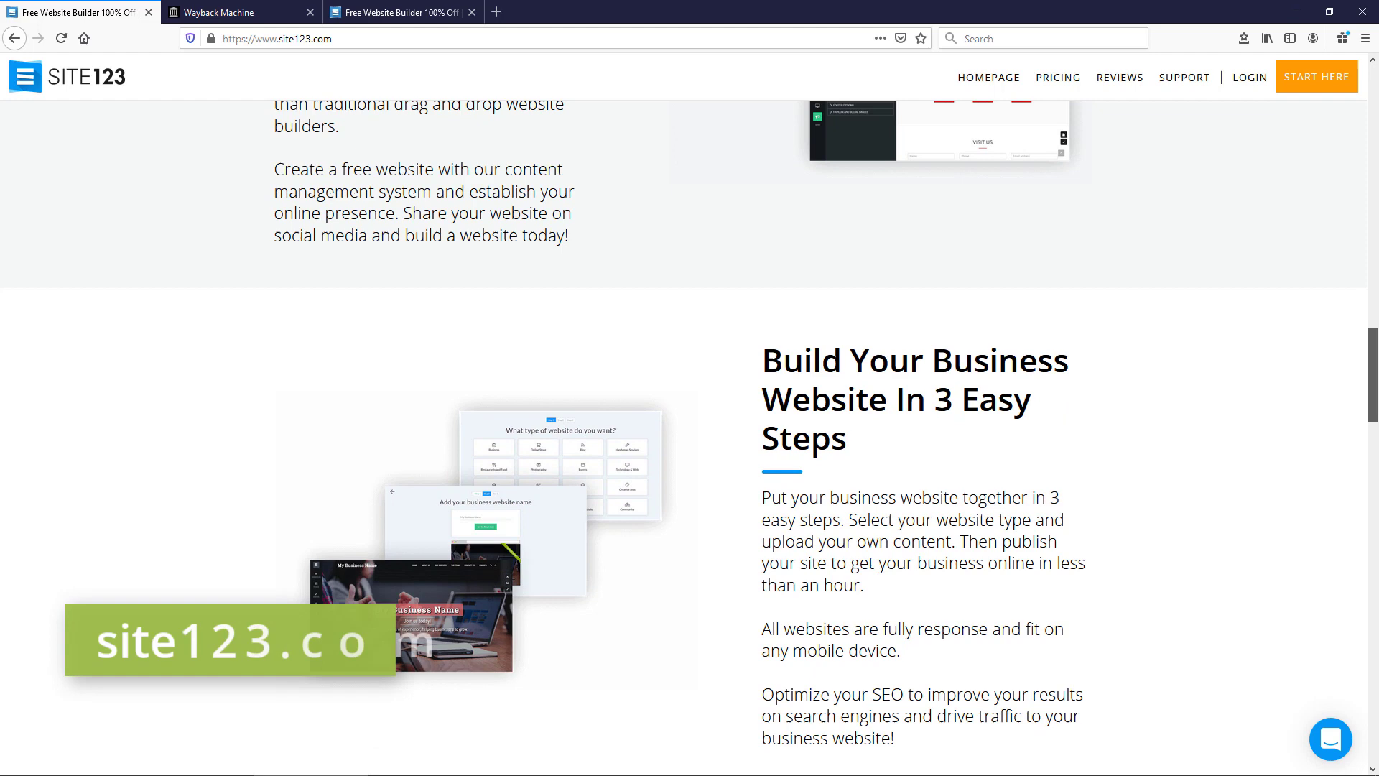
scroll(690, 415, down, 14)
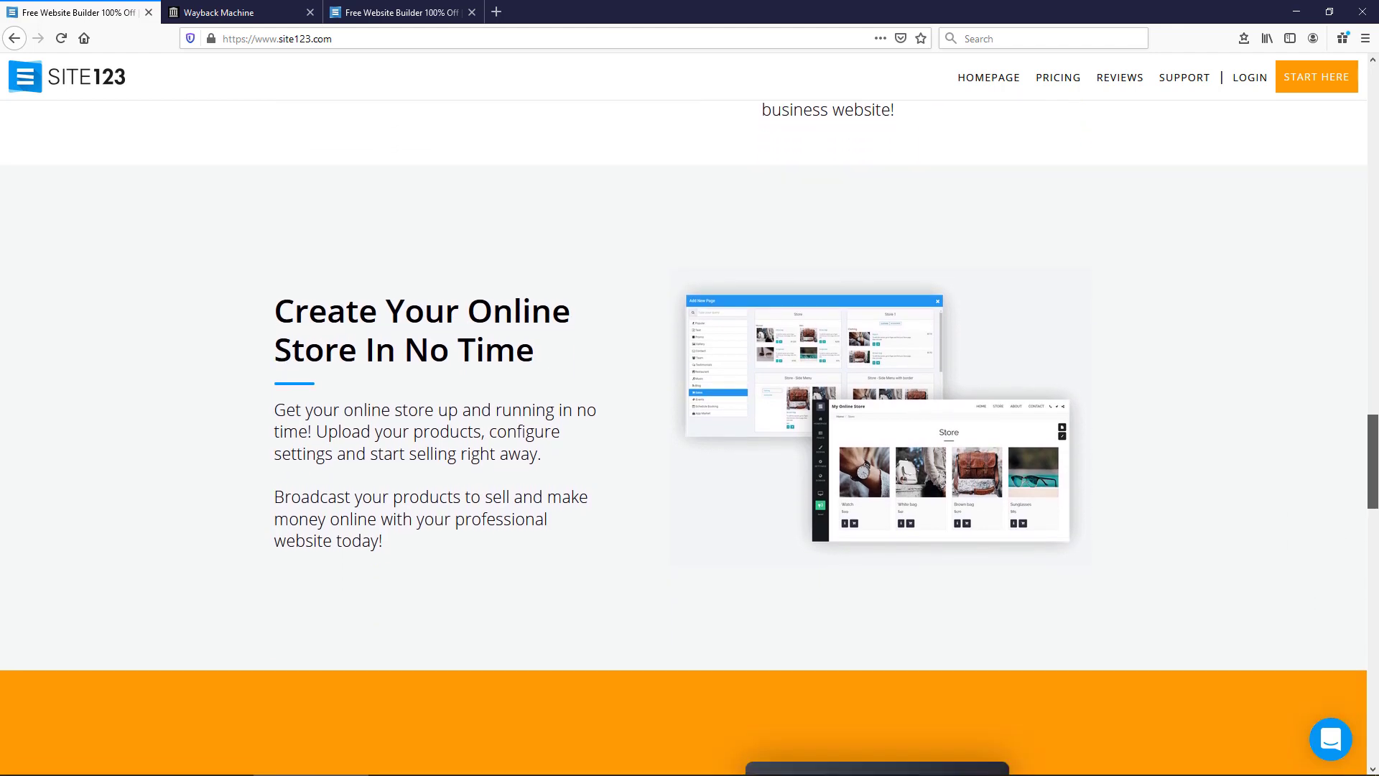
scroll(689, 415, down, 6)
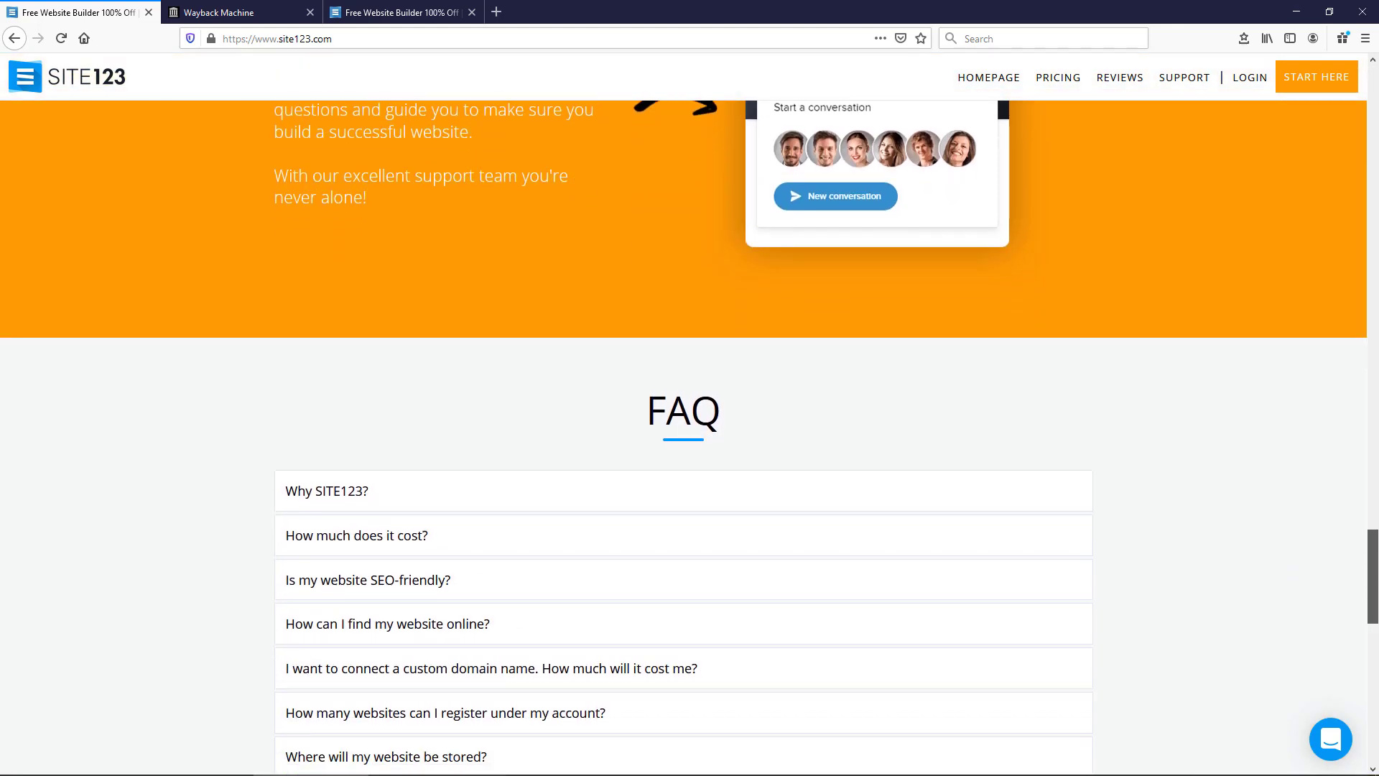
scroll(689, 415, down, 2)
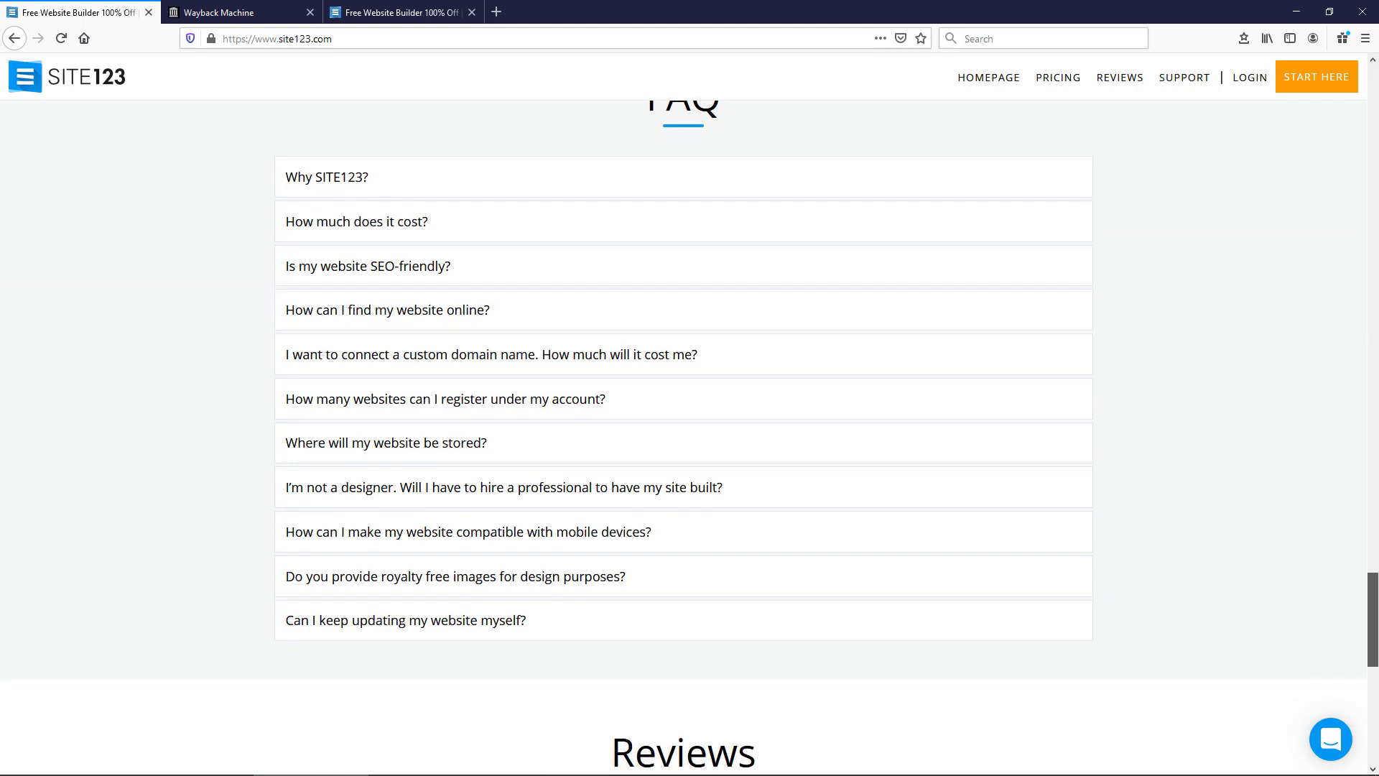
scroll(1320, 455, up, 1)
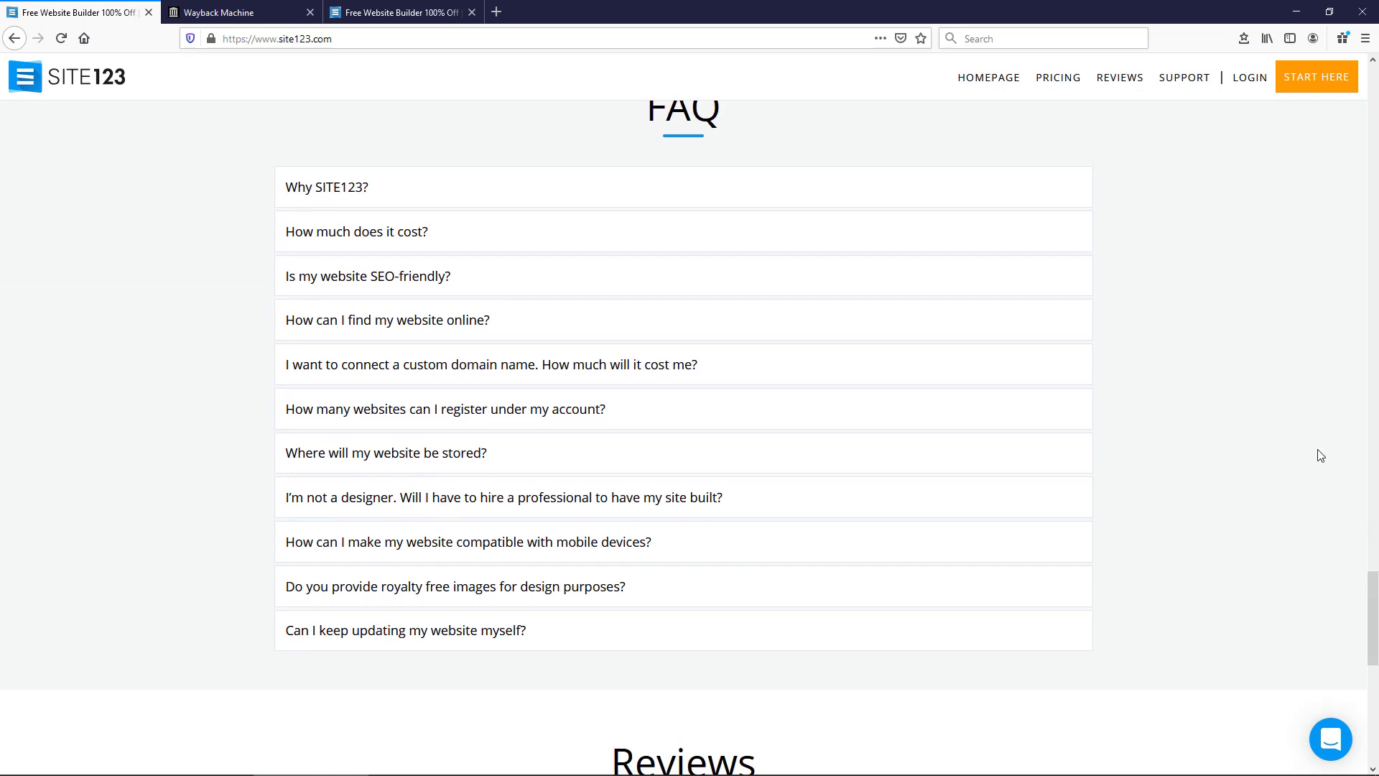
click(1056, 81)
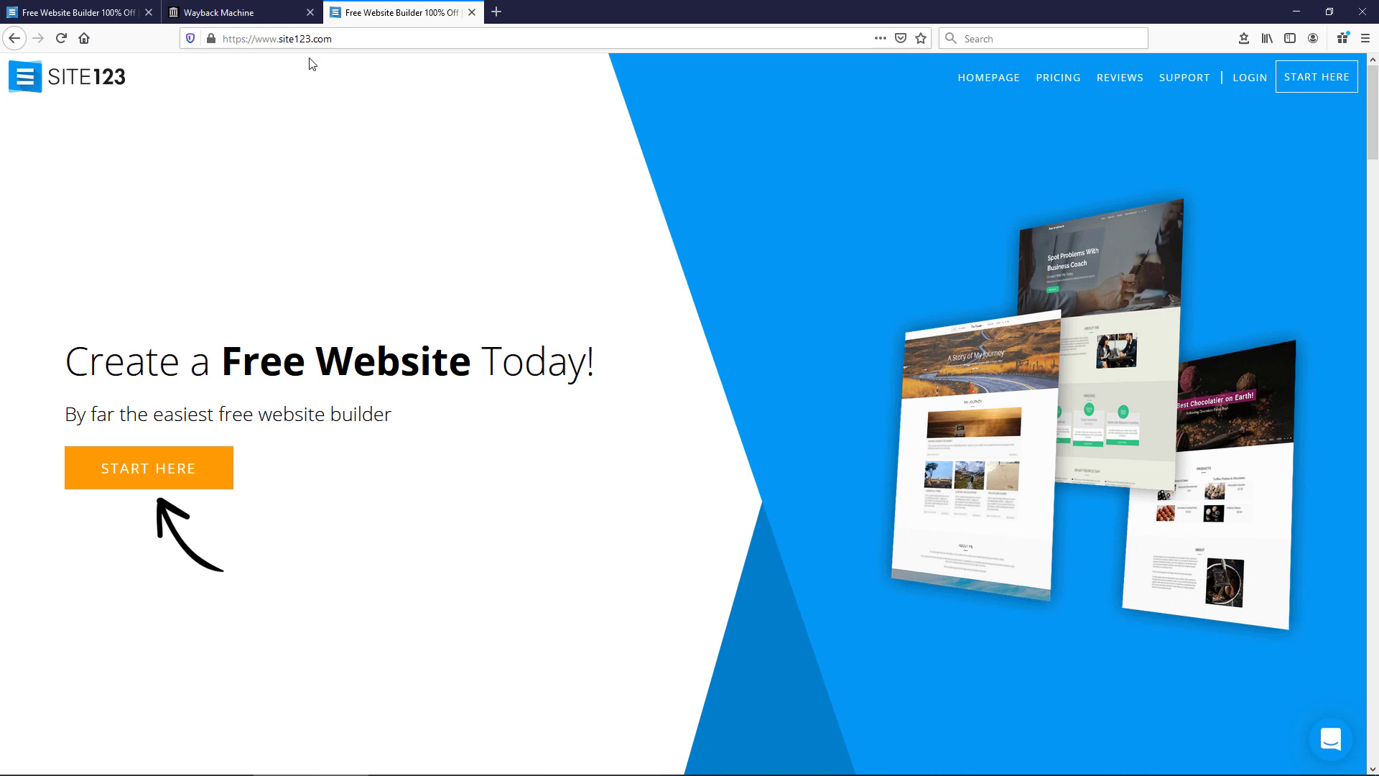
Browse site123.com's 2016 snapshot calendar in the Wayback Machine, then return to SITE123 pricing.
click(271, 14)
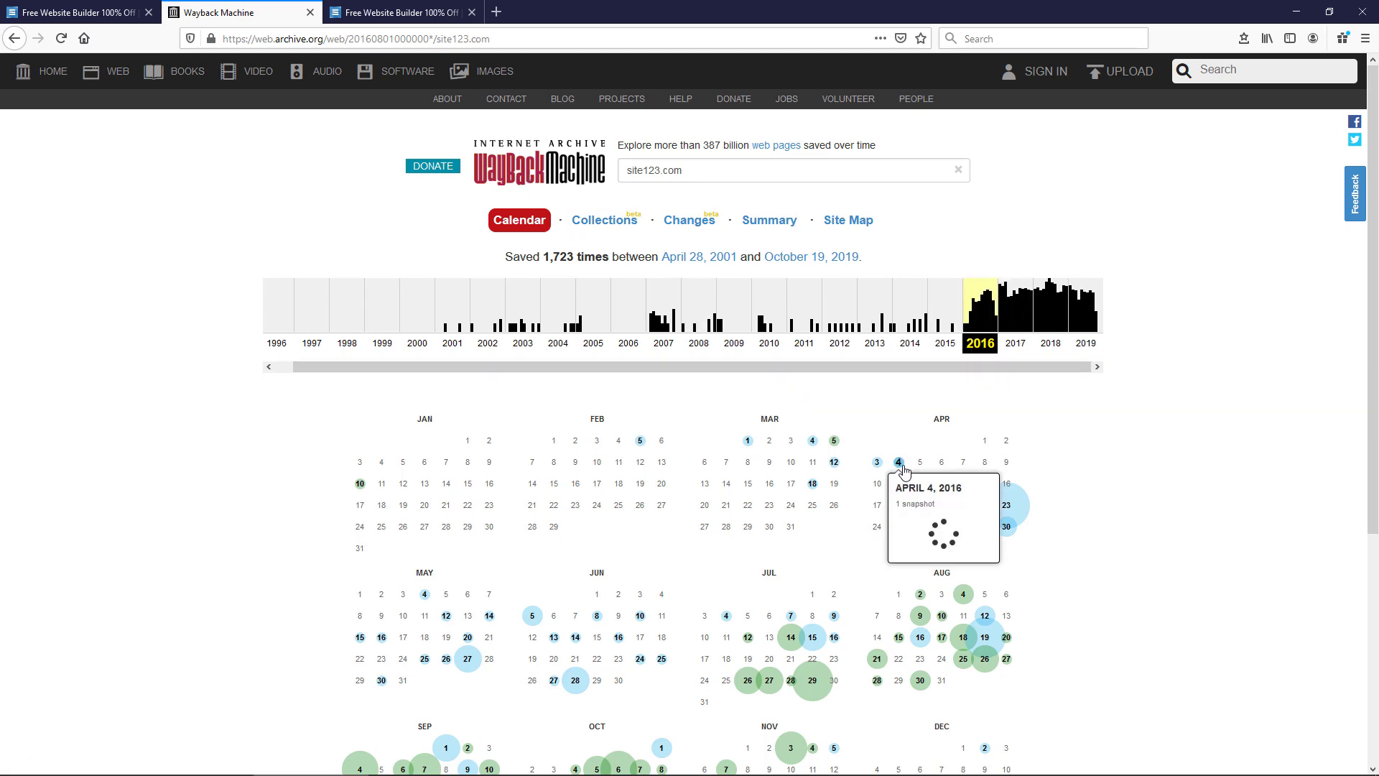
scroll(890, 459, down, 3)
scroll(876, 485, up, 3)
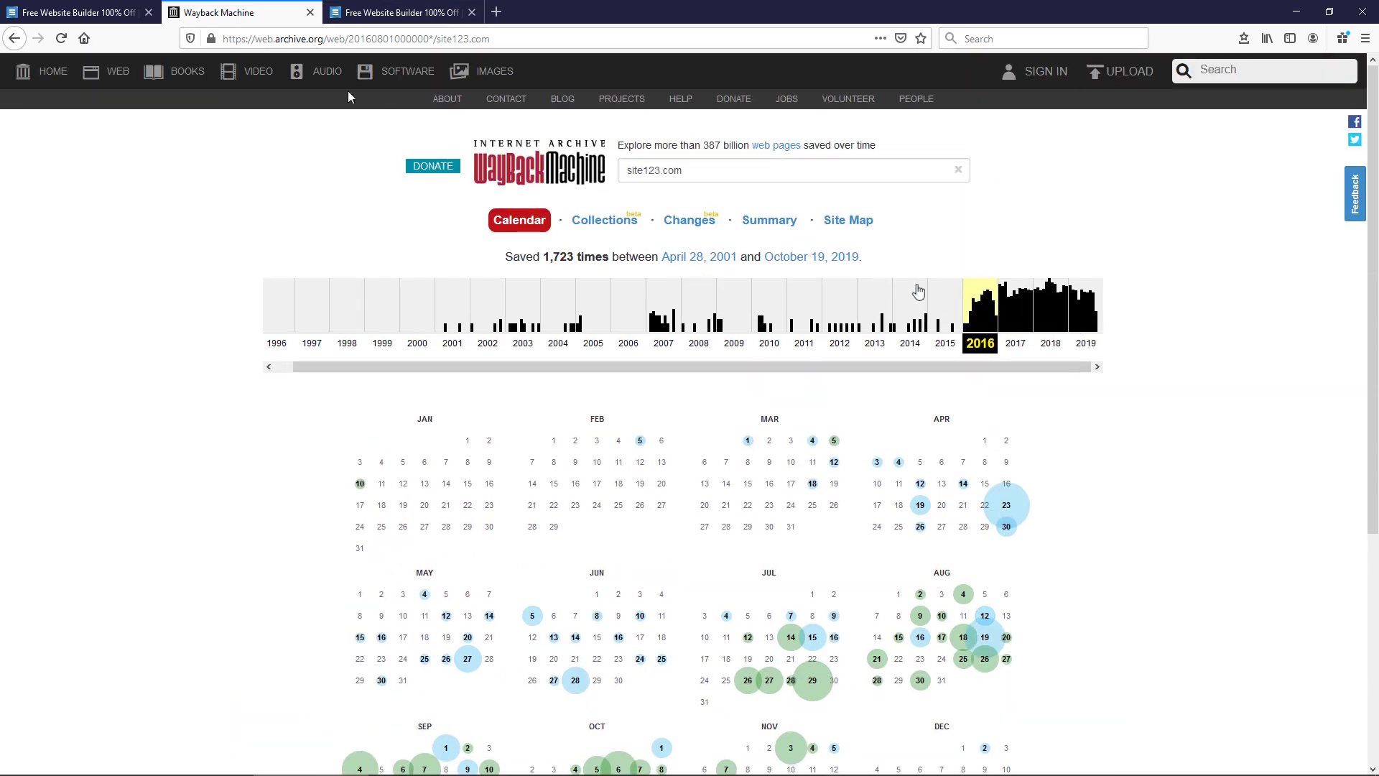
click(115, 13)
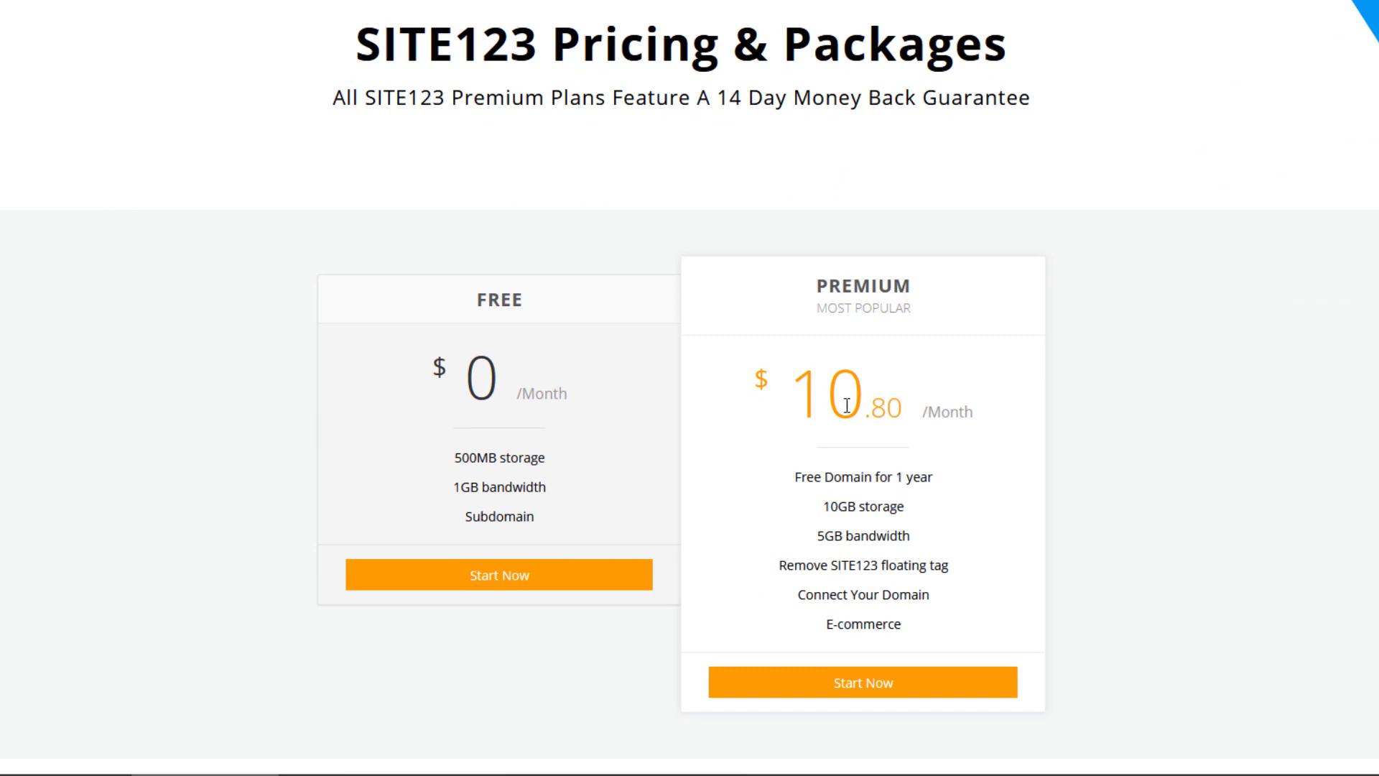
scroll(993, 421, down, 1)
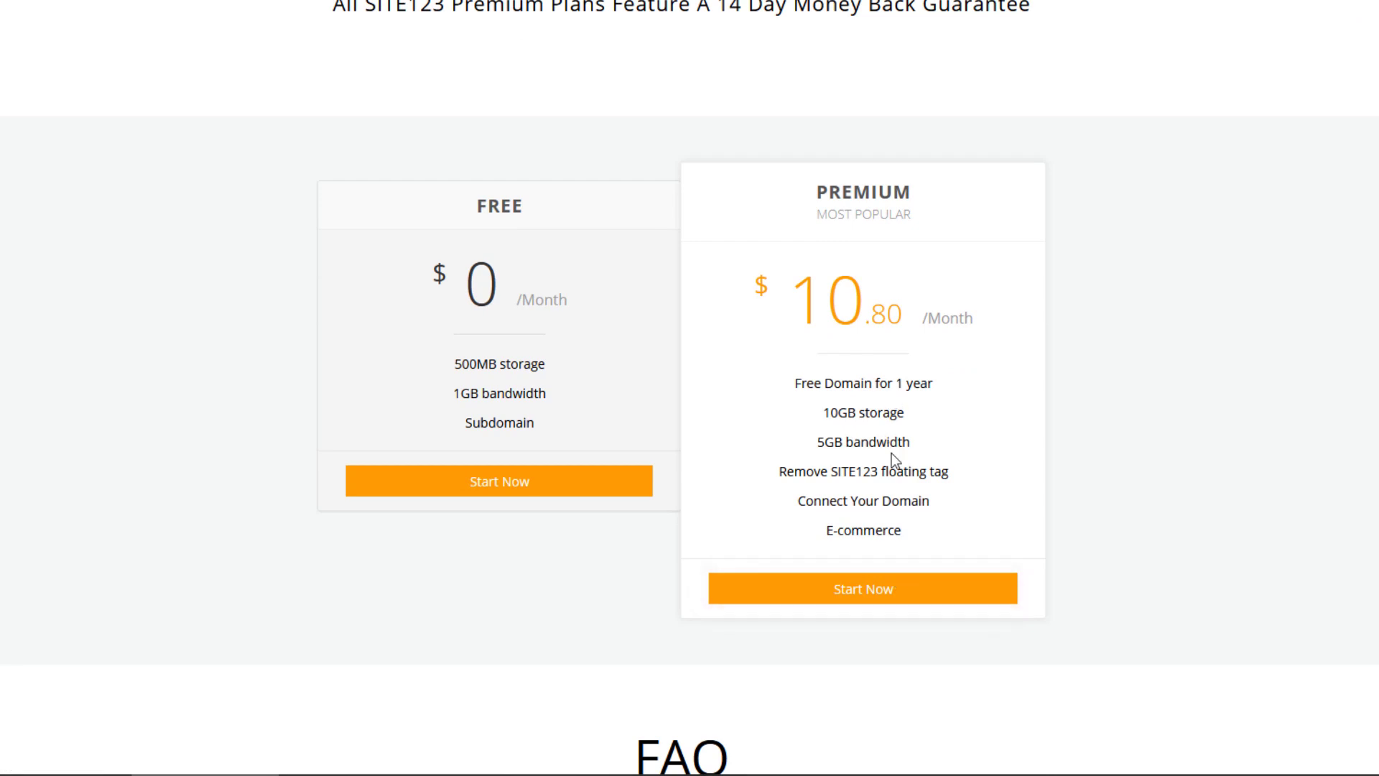
scroll(1029, 513, down, 1)
scroll(892, 367, up, 2)
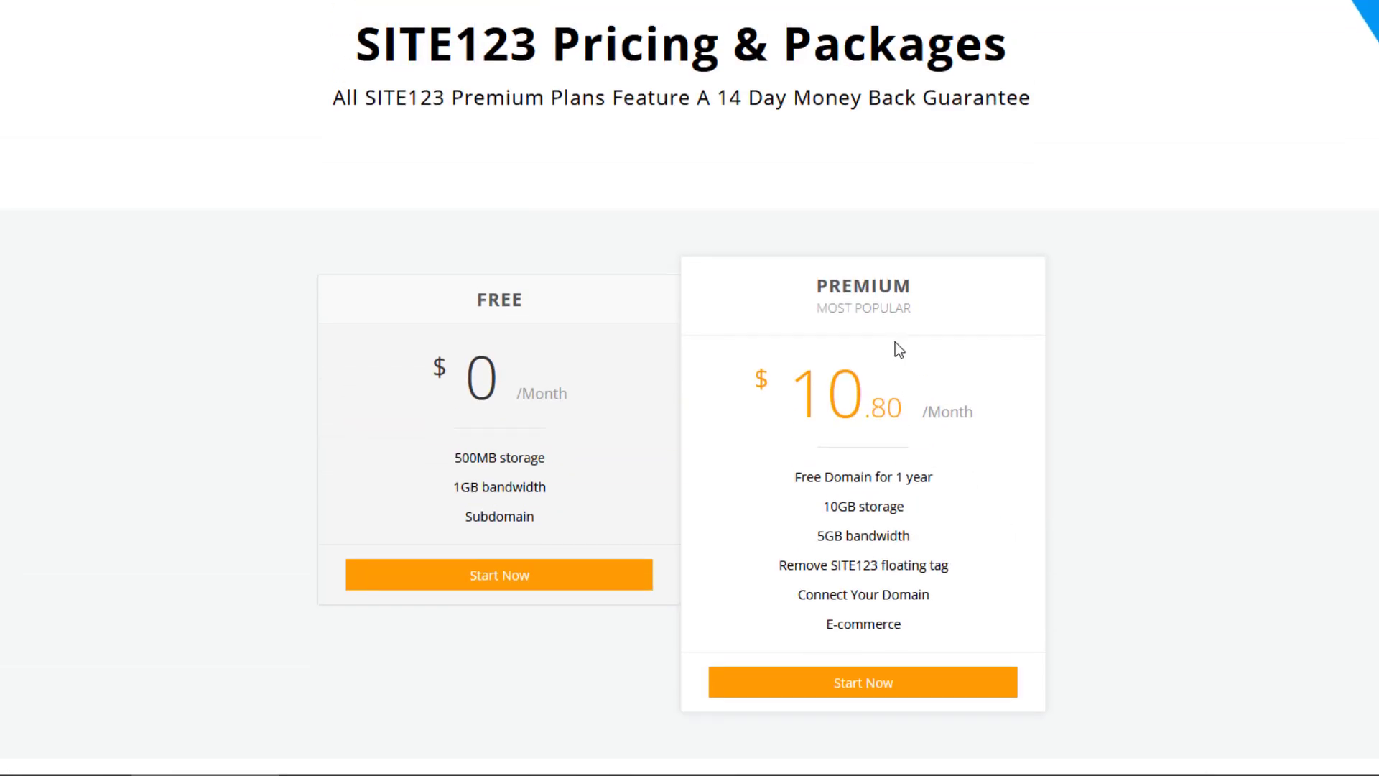
scroll(886, 370, down, 10)
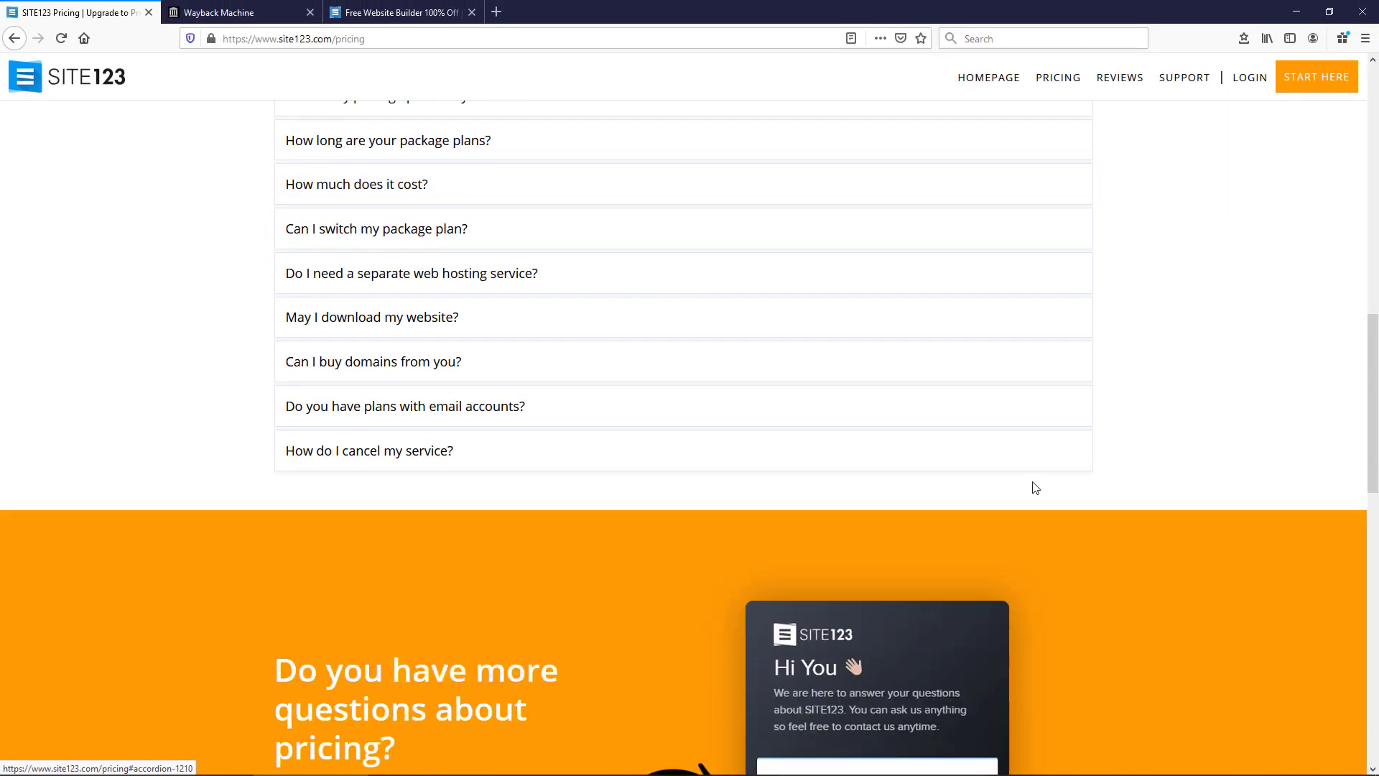
scroll(1035, 488, up, 10)
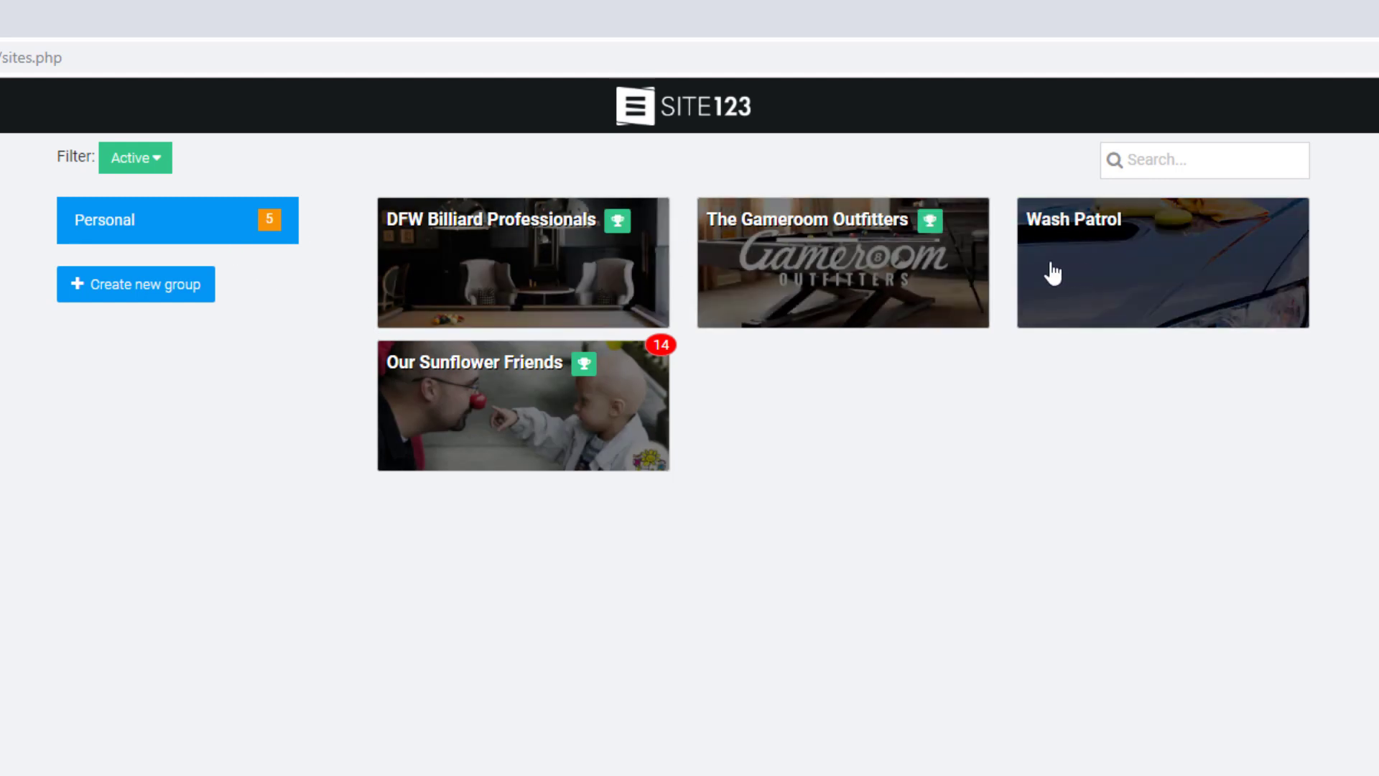
Open the DFW Billiard Professionals dashboard and check its Advanced upgrade and Settings dropdowns.
click(429, 264)
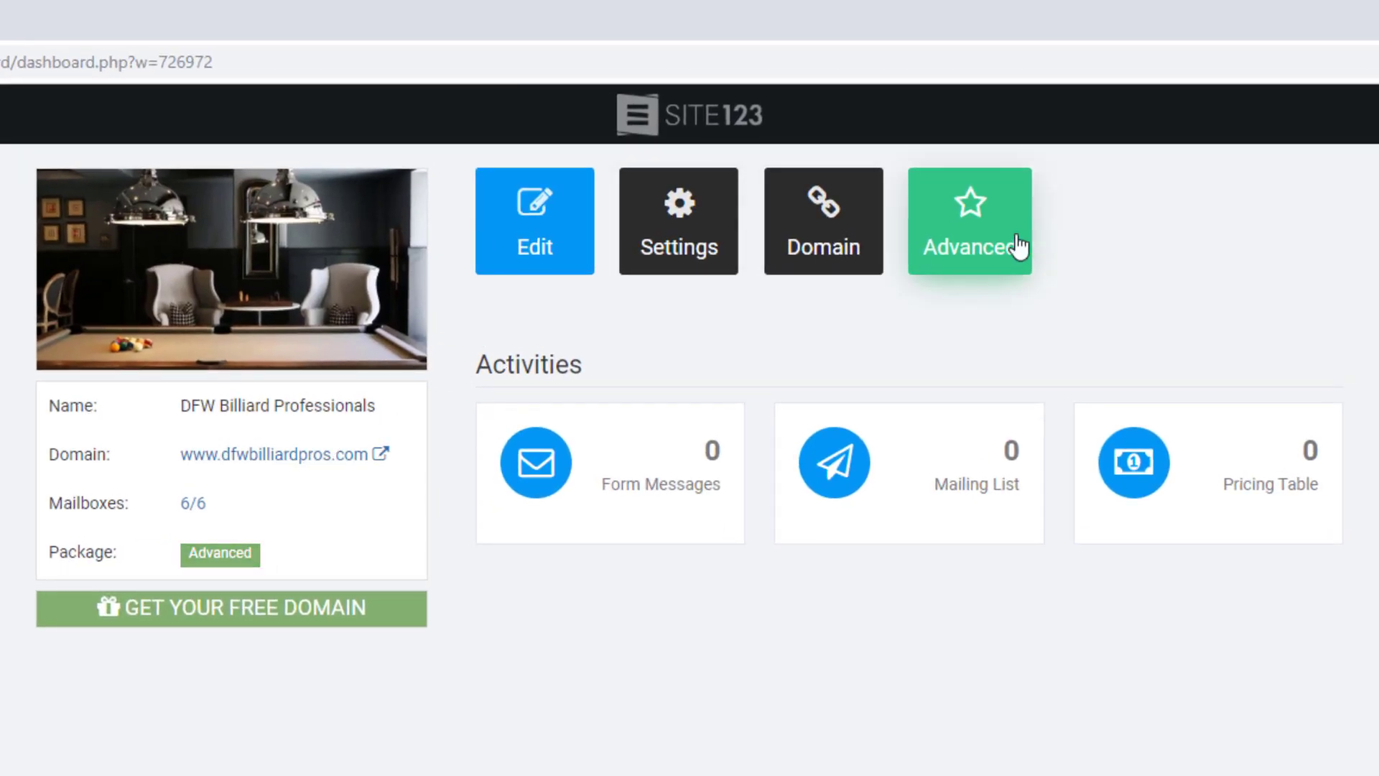
click(953, 248)
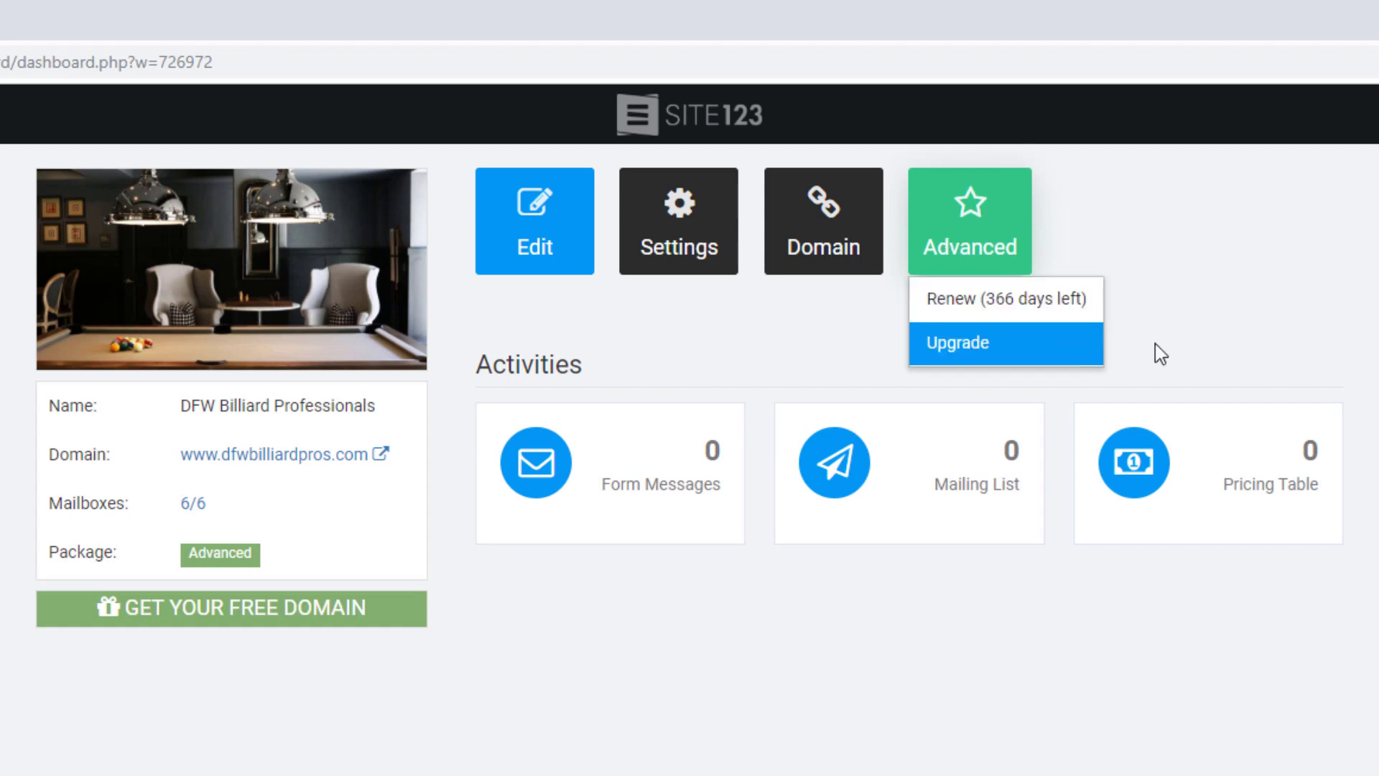
click(1007, 260)
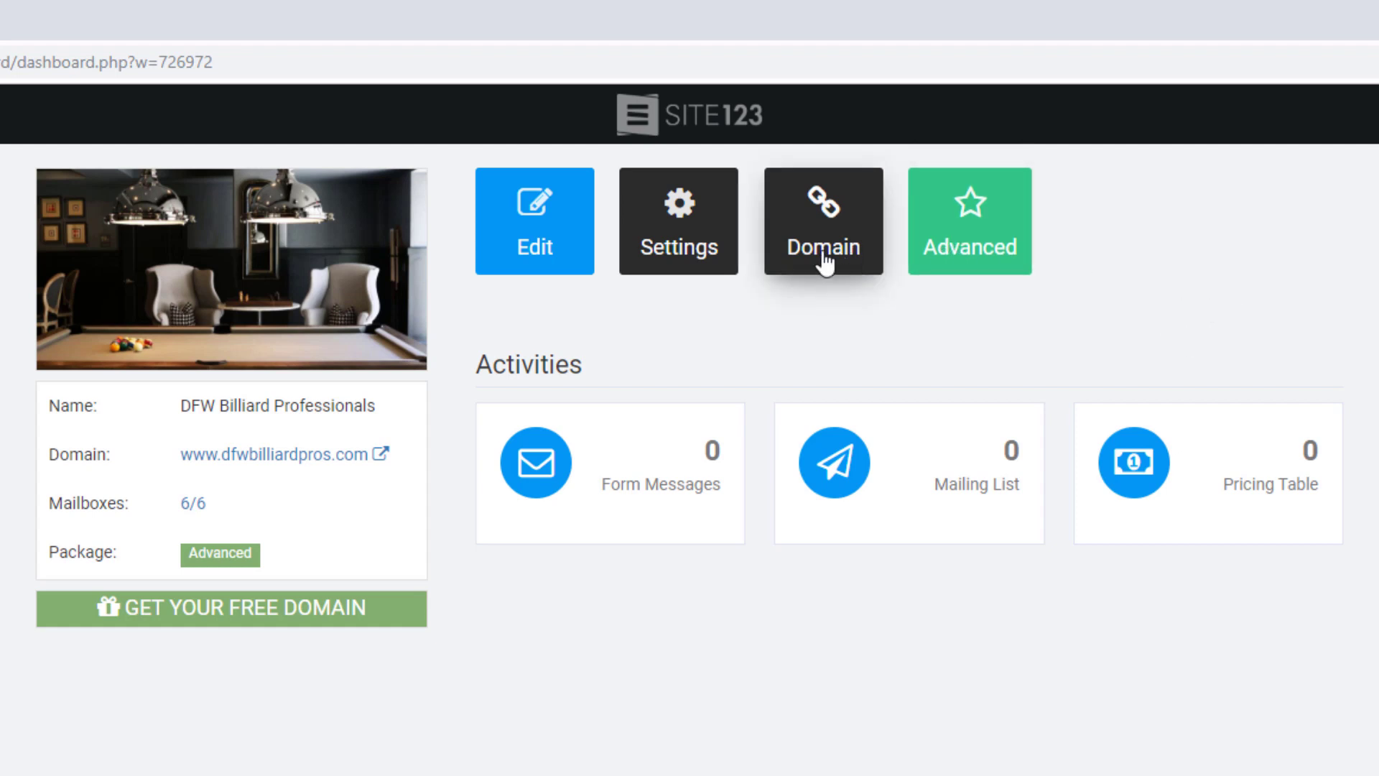
click(701, 255)
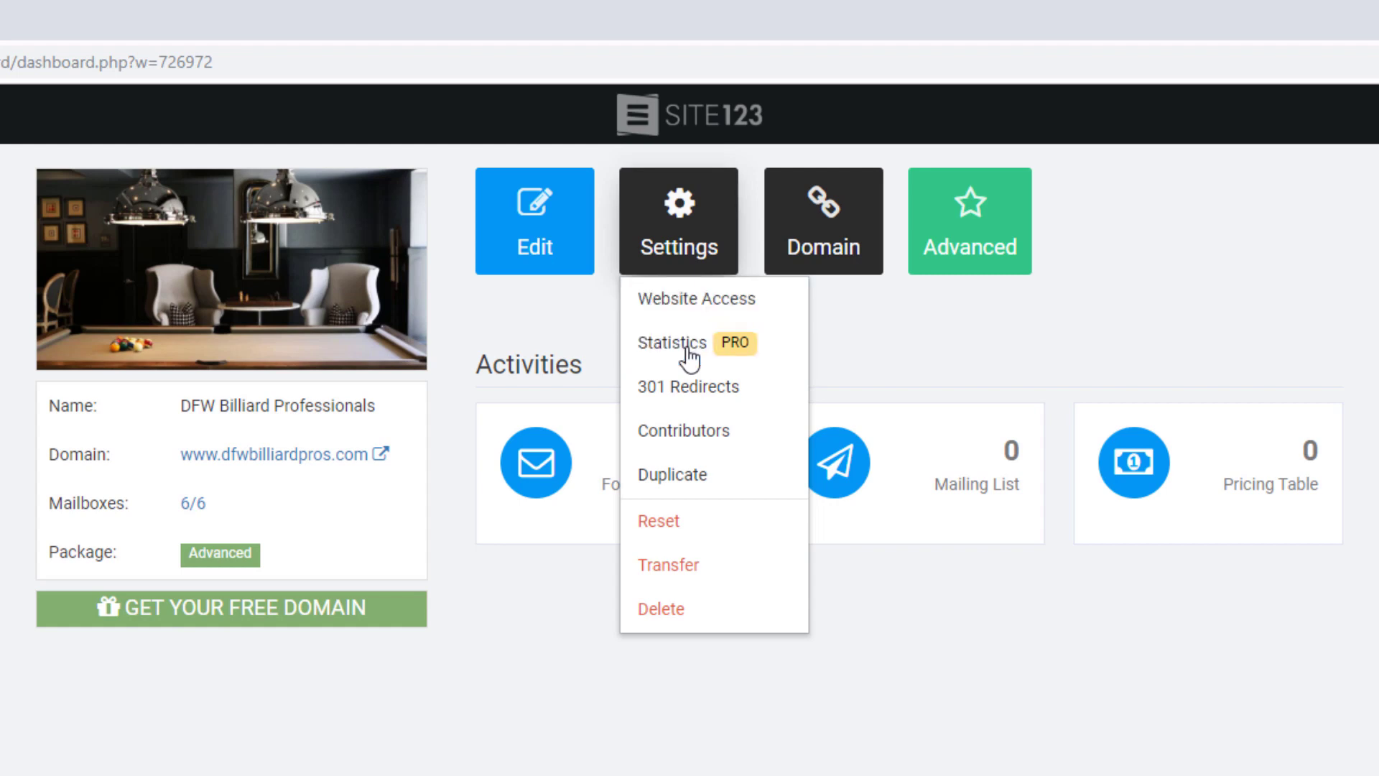
click(533, 628)
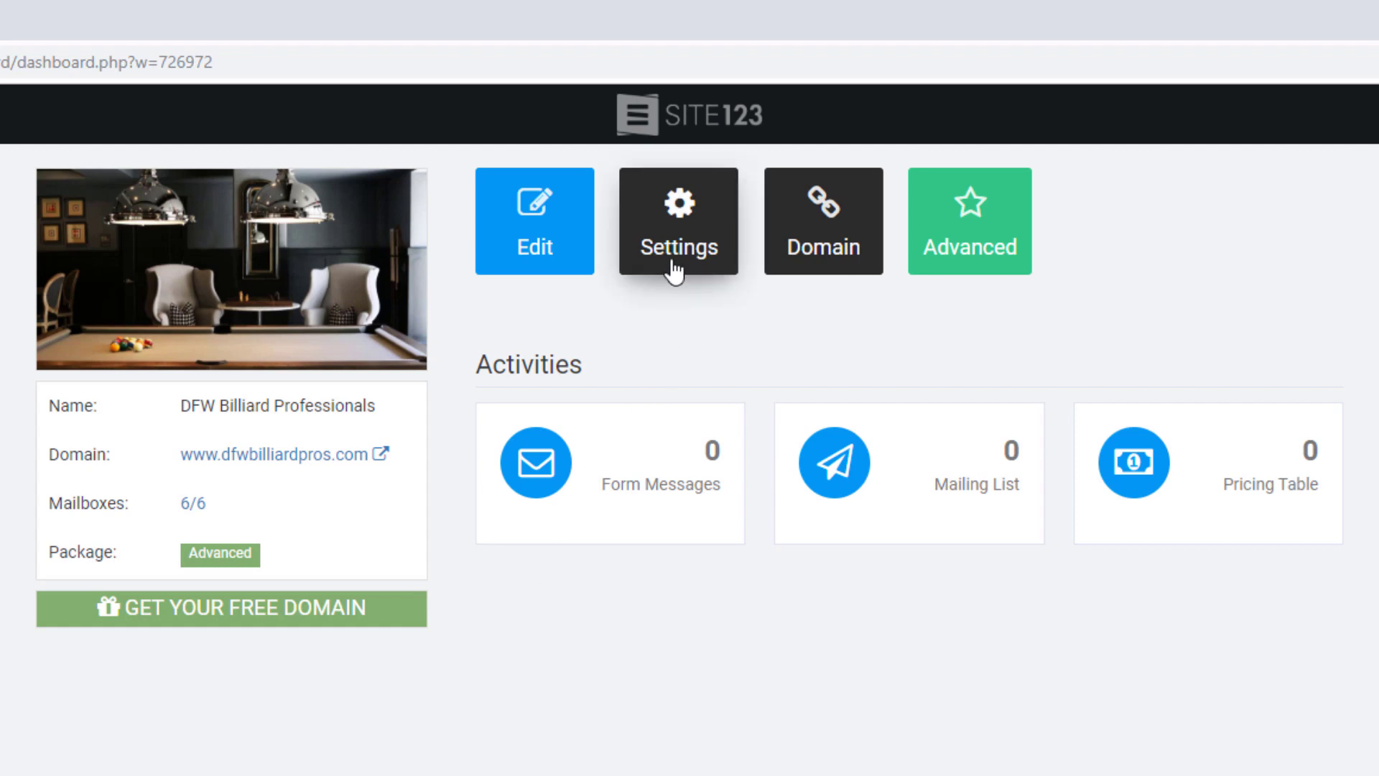
Launch the DFW Billiard Professionals editor and scroll the preview to About Us and back.
click(564, 251)
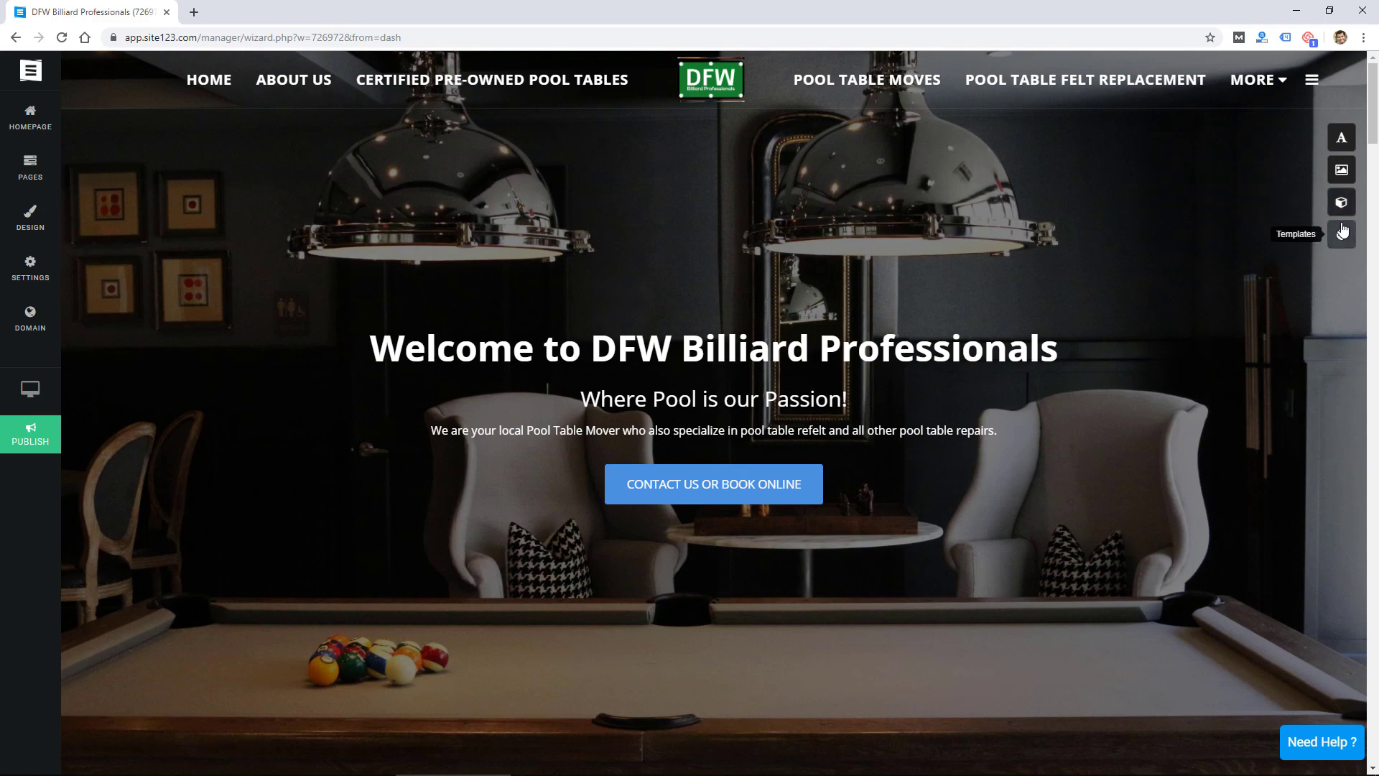
scroll(426, 467, down, 4)
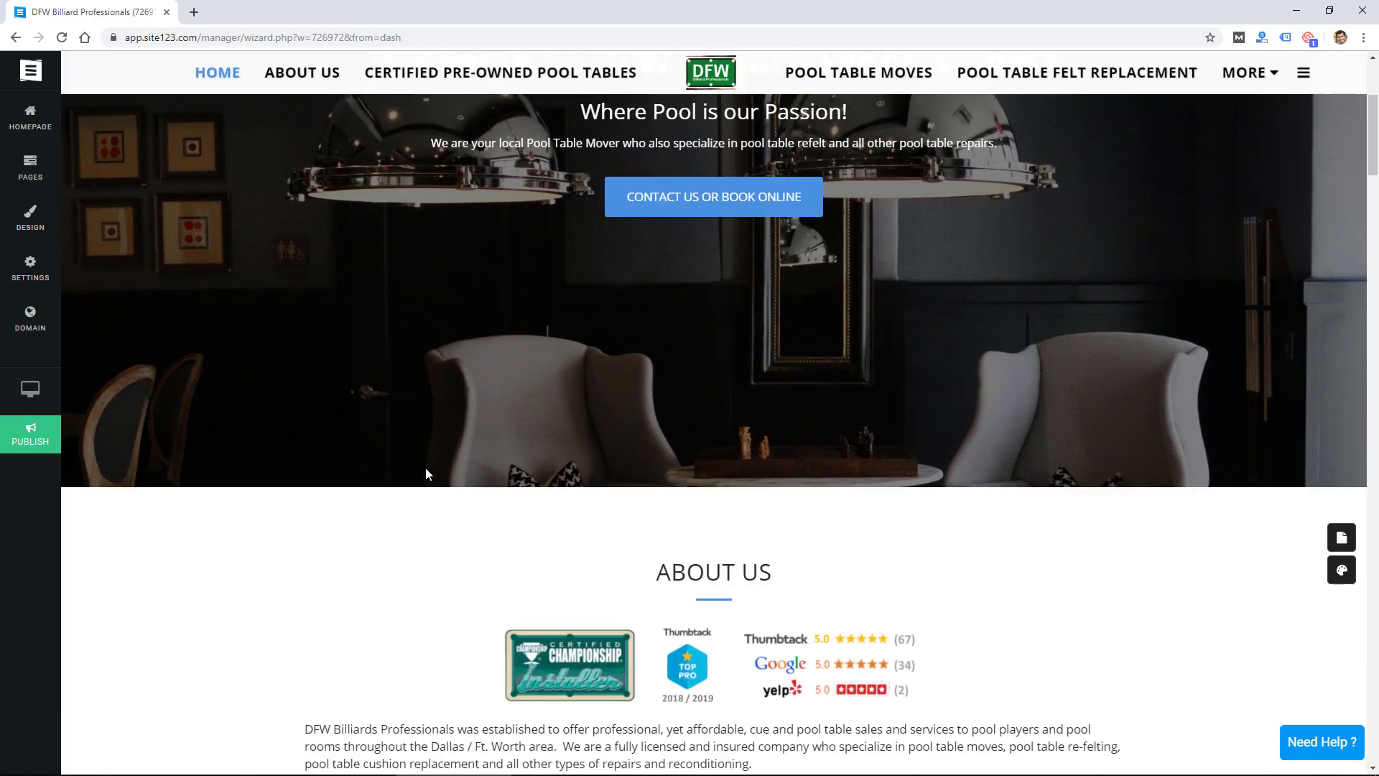
scroll(425, 466, up, 4)
scroll(455, 501, down, 7)
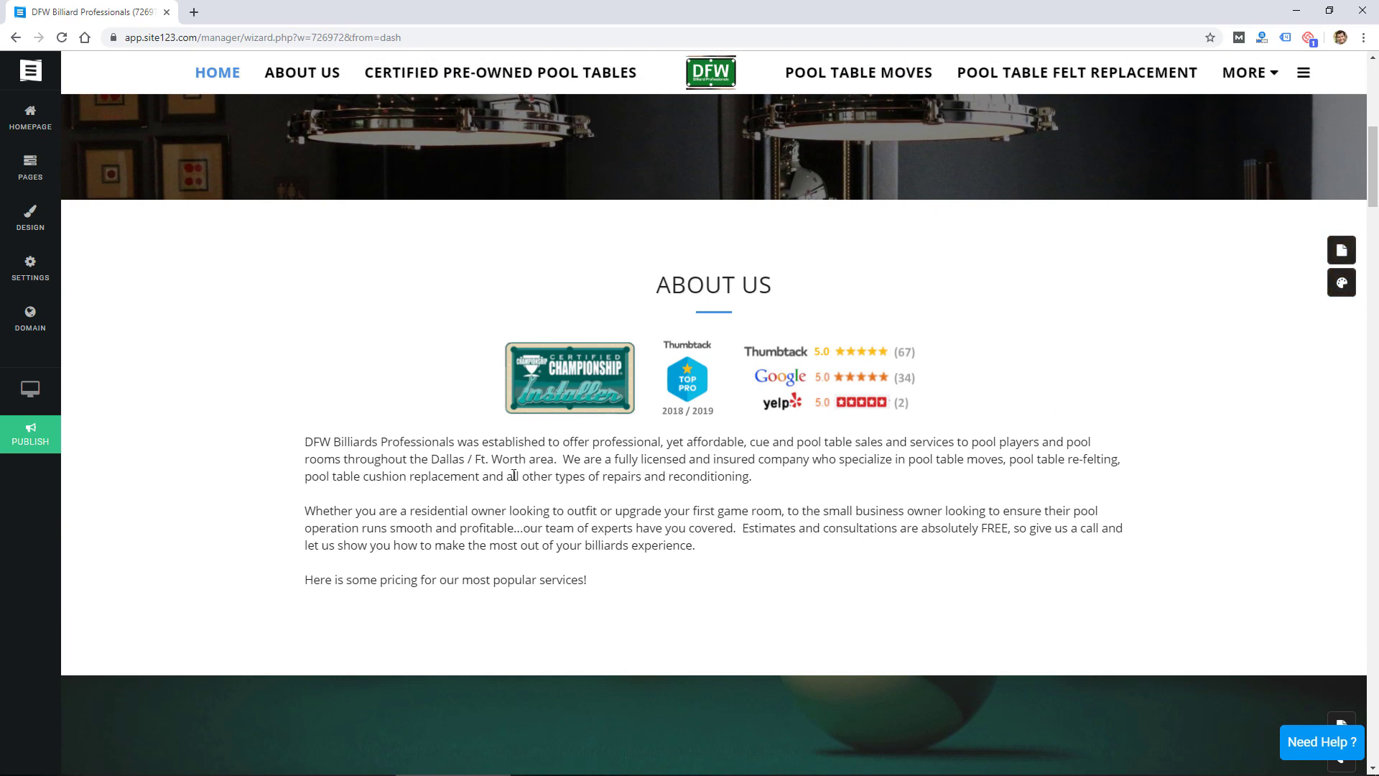
scroll(514, 476, up, 7)
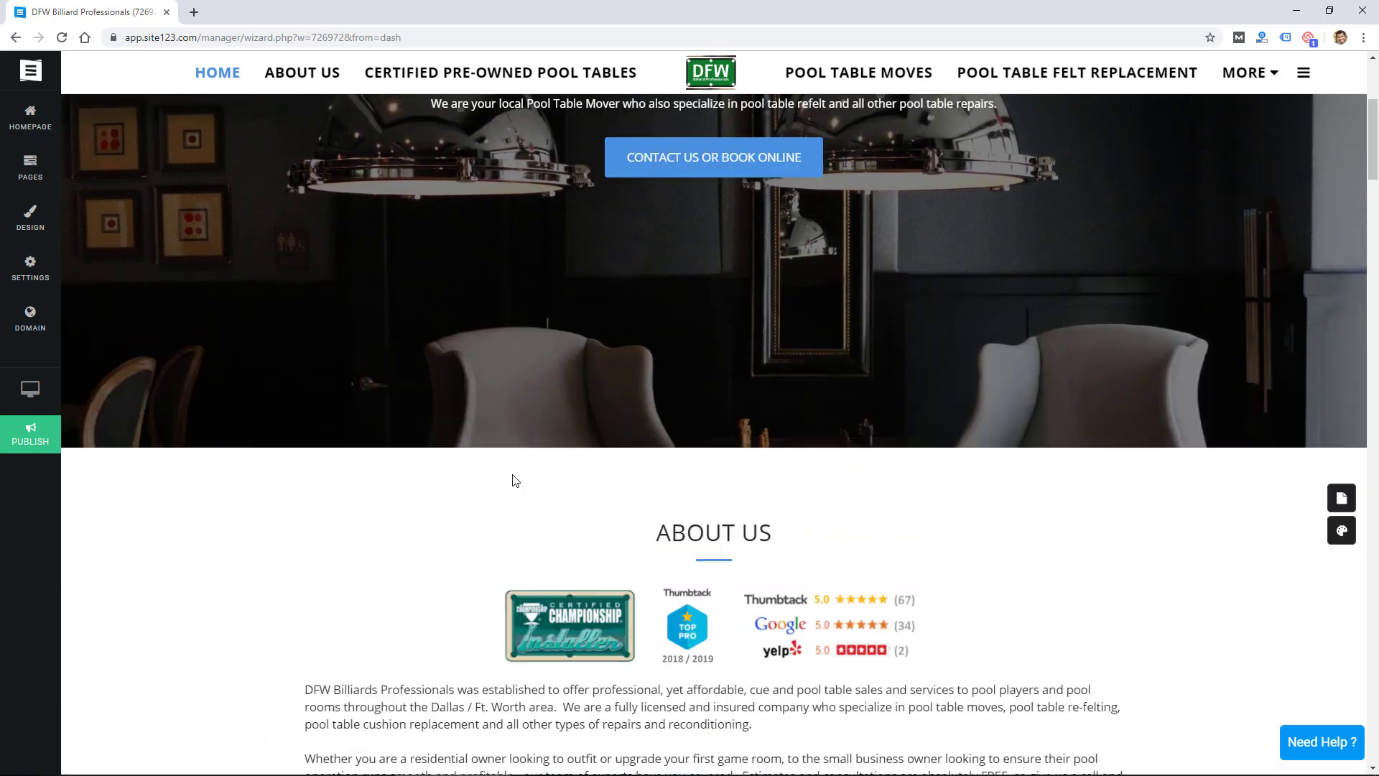
click(659, 353)
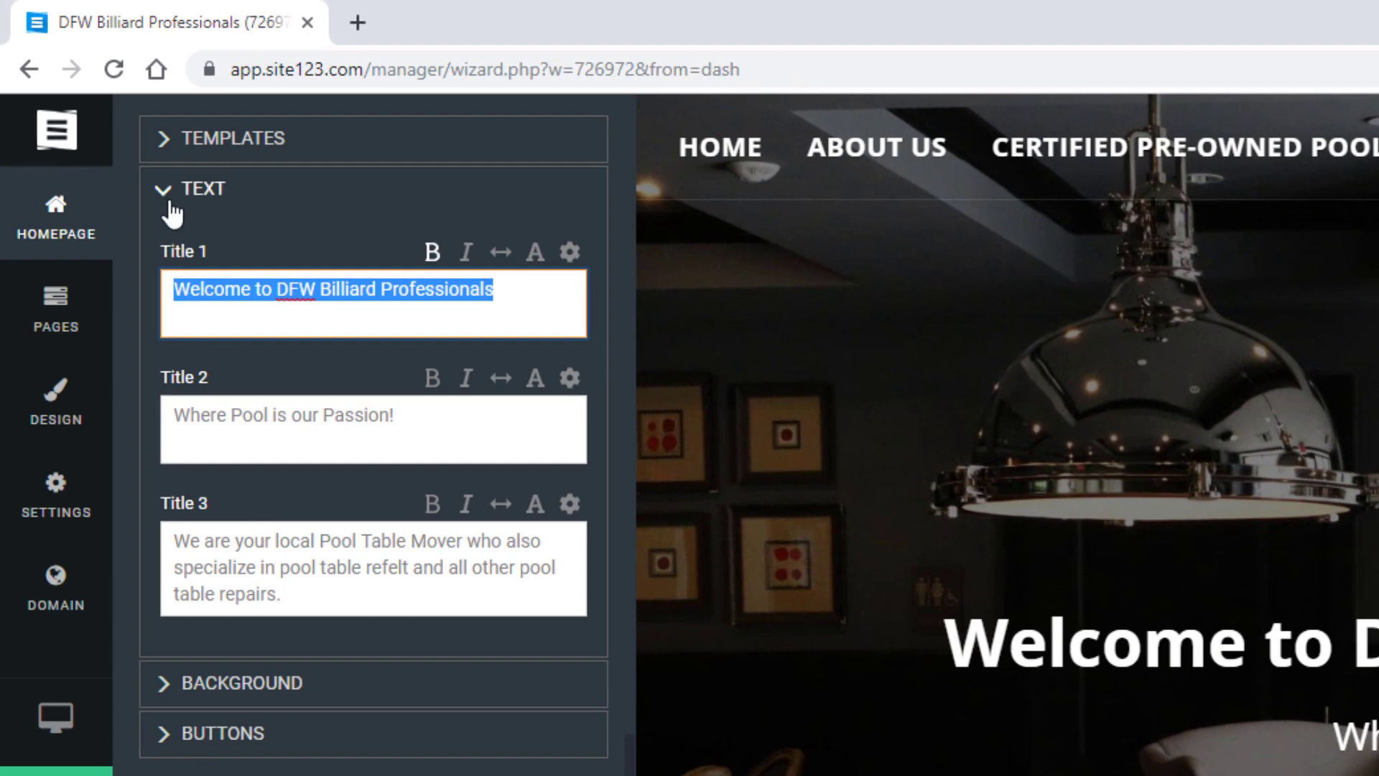
click(172, 207)
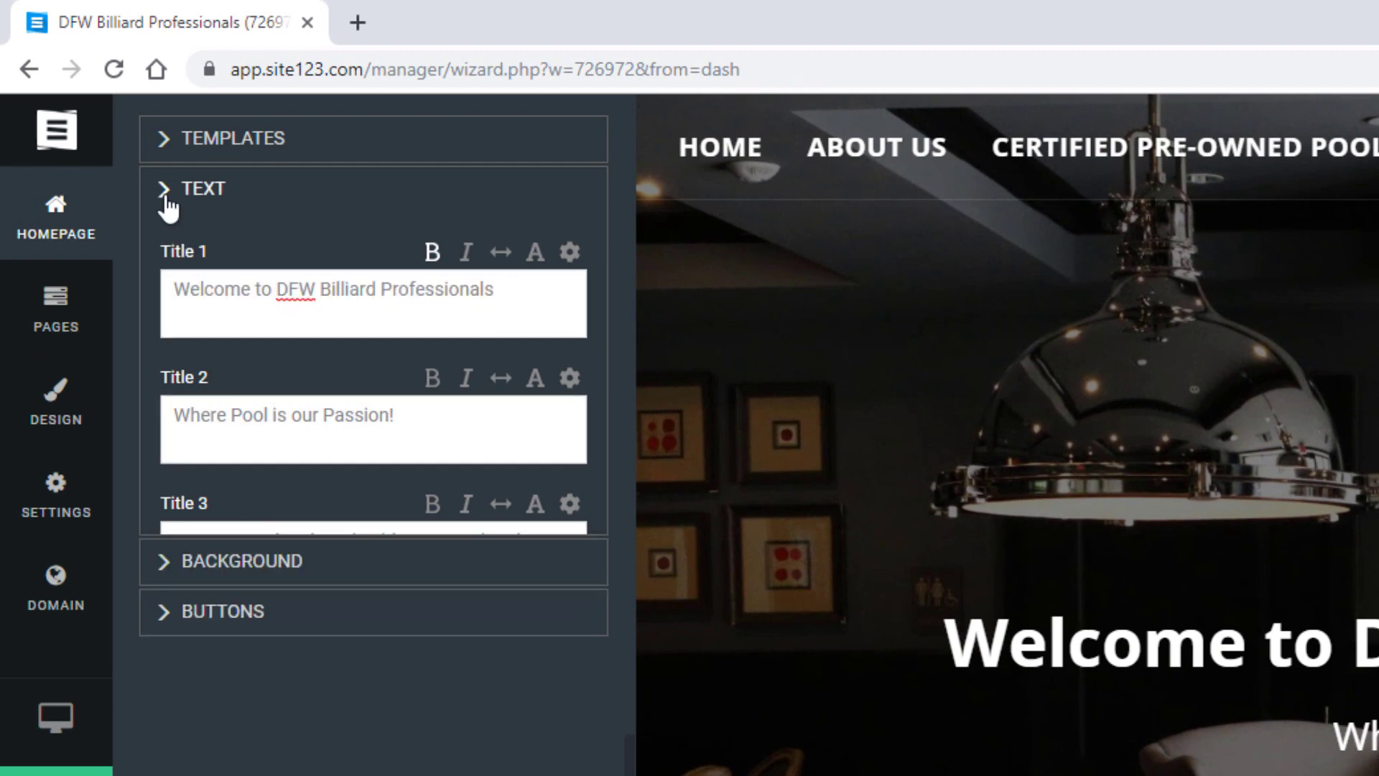
scroll(644, 392, down, 5)
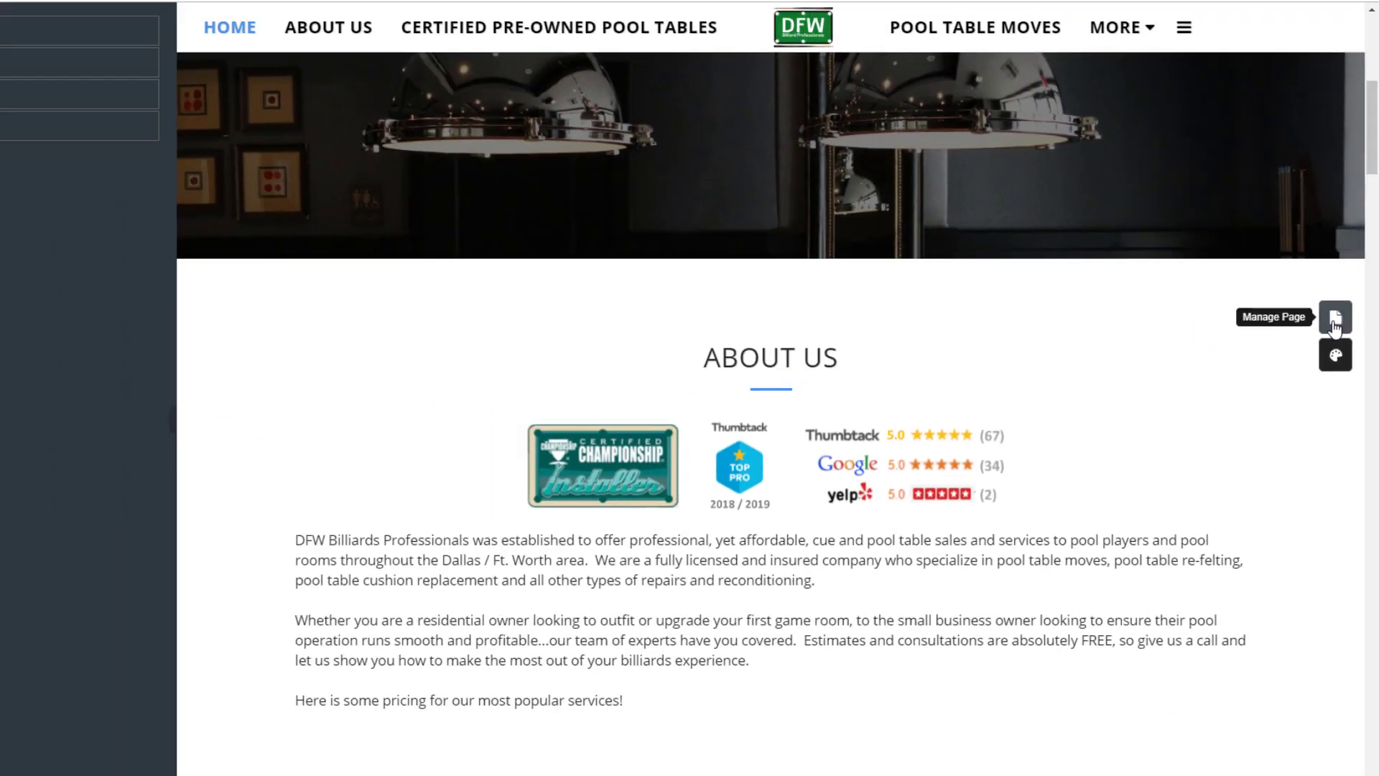
click(1278, 273)
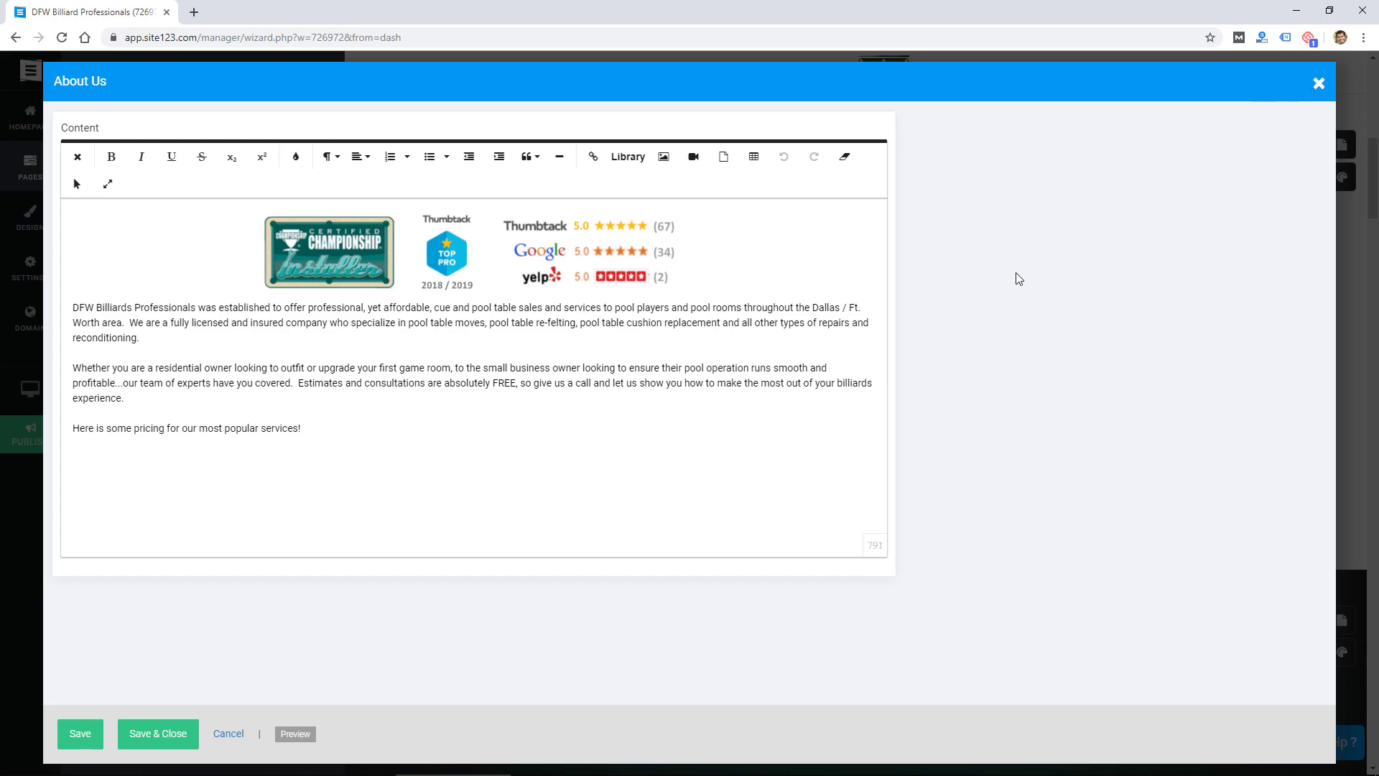
click(1314, 84)
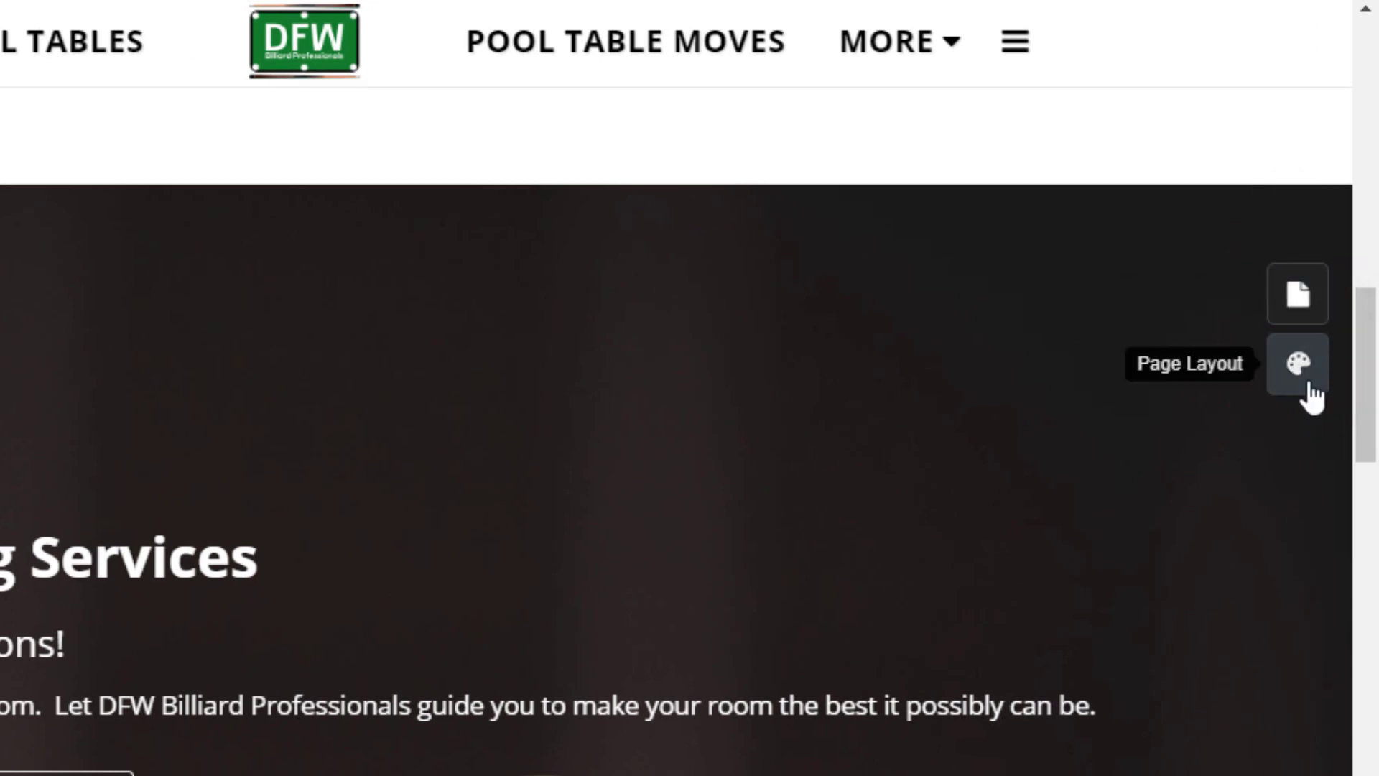
Look at the section's page layout choices, then preview the About Us page and return to the homepage.
click(1301, 365)
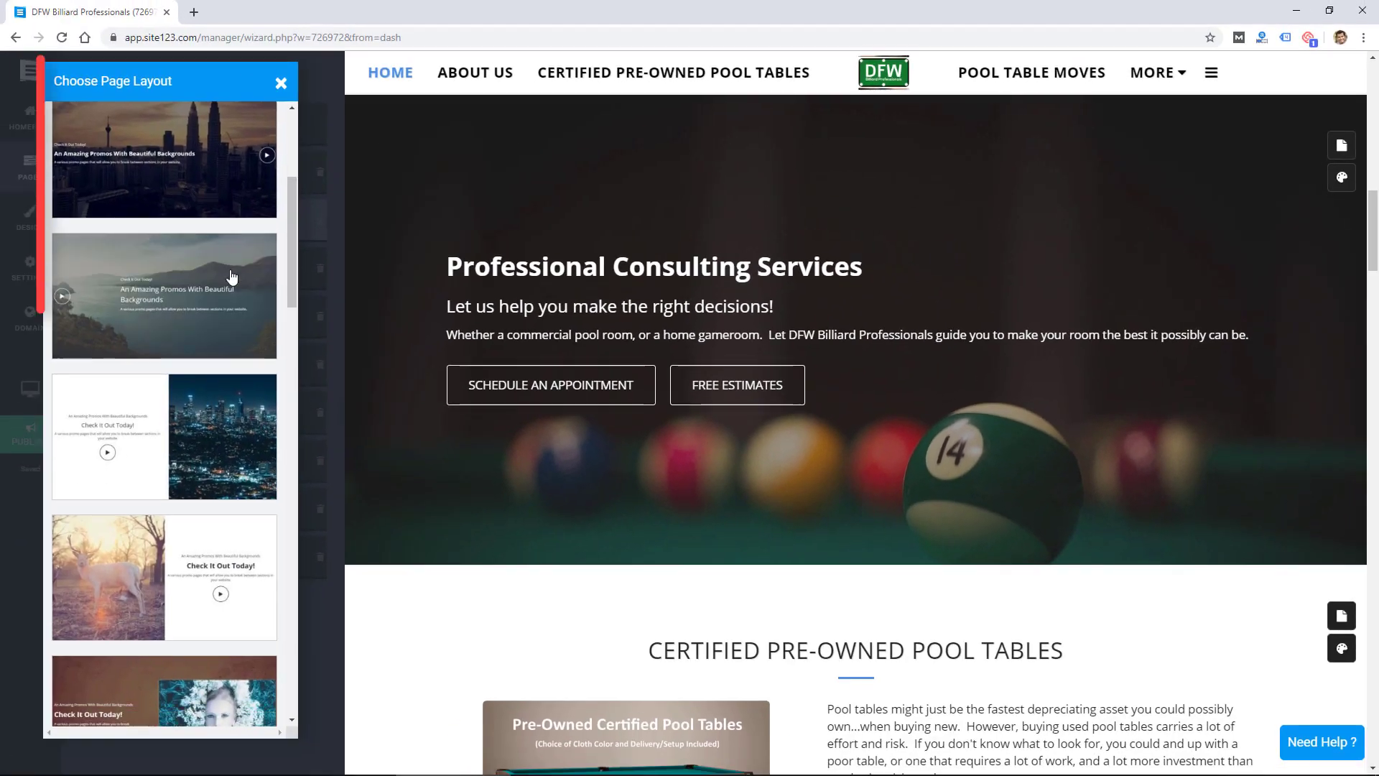
scroll(232, 276, down, 10)
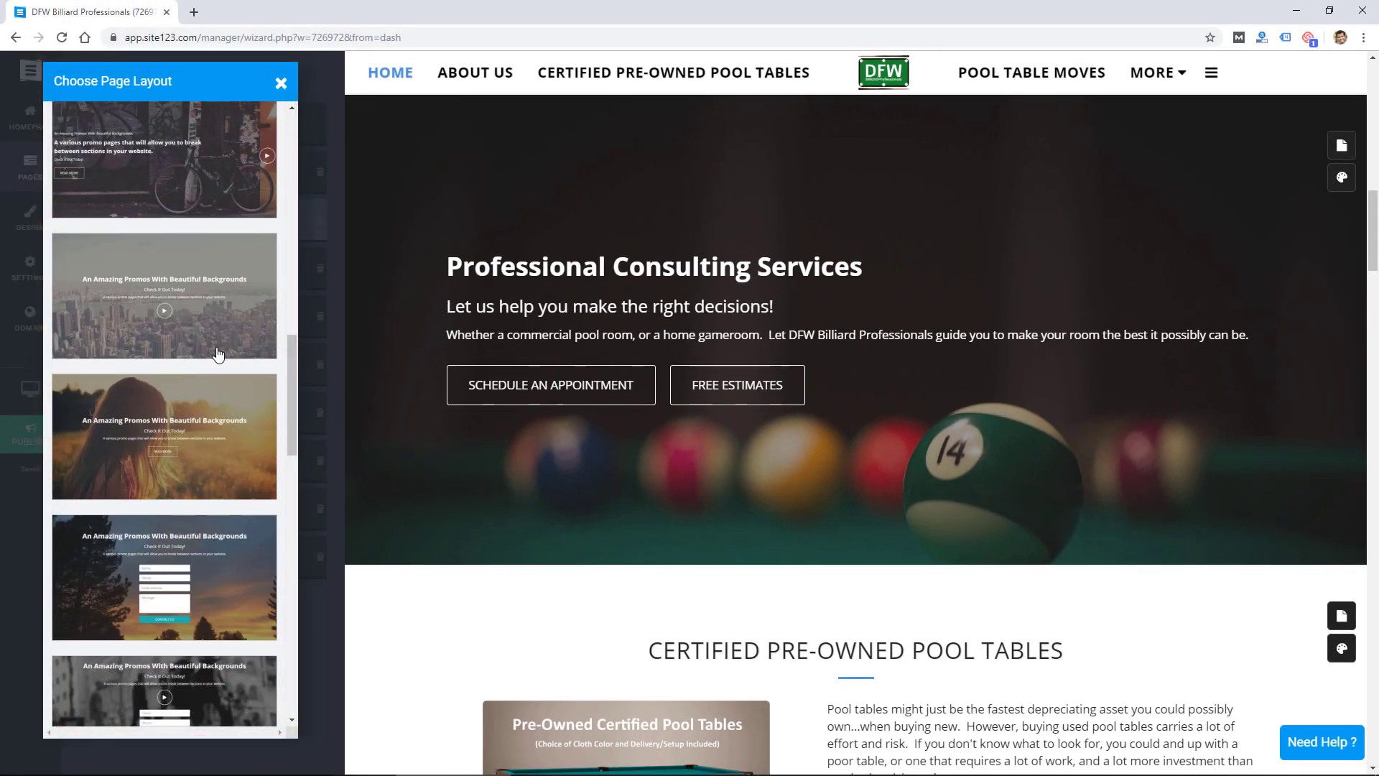
click(281, 88)
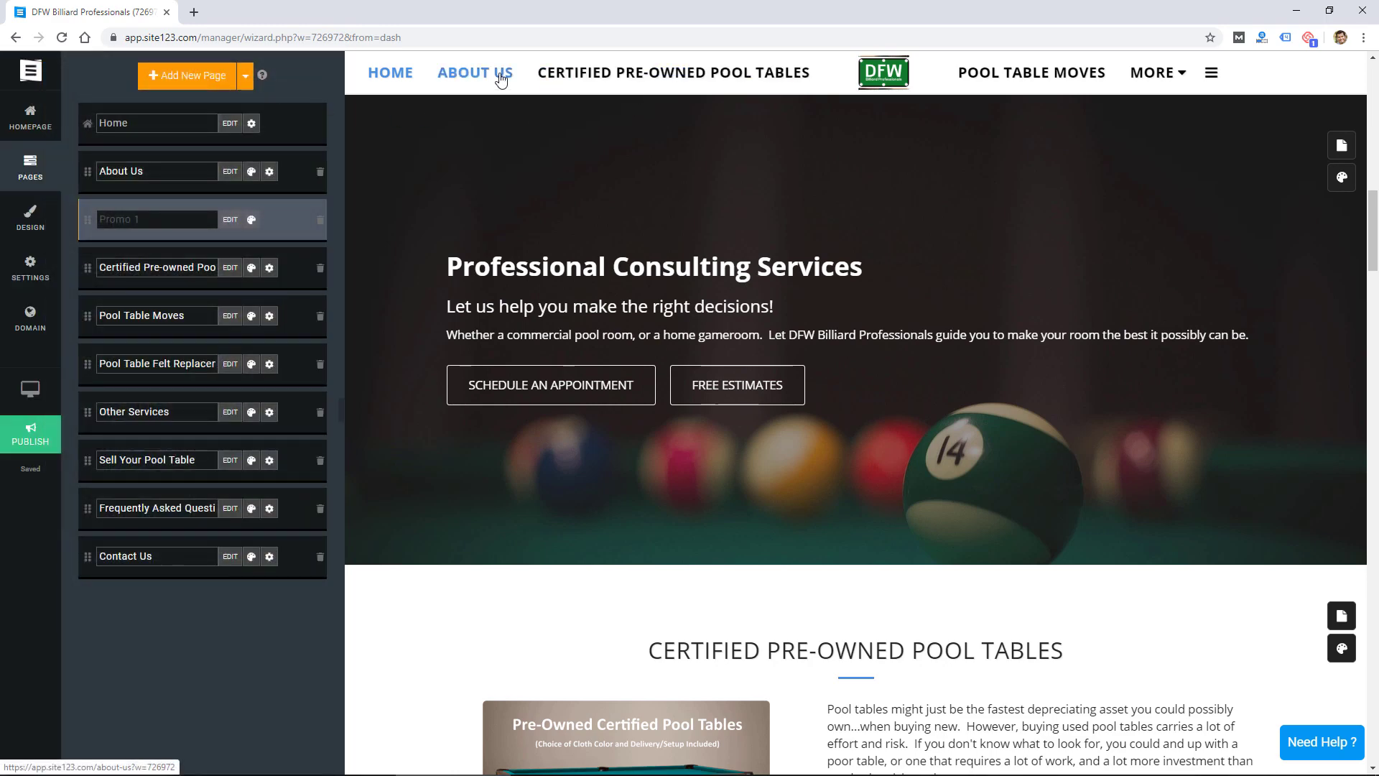
click(501, 80)
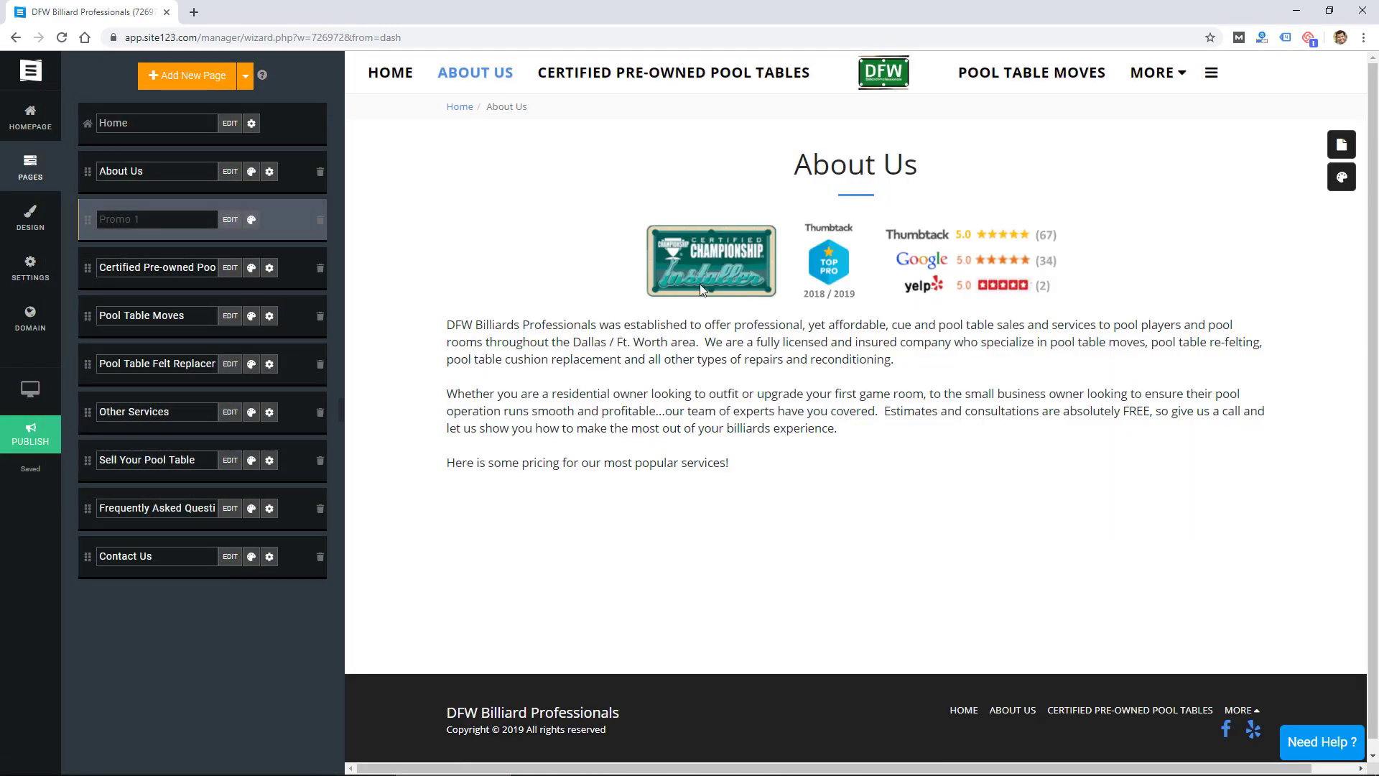
click(402, 72)
scroll(873, 461, down, 3)
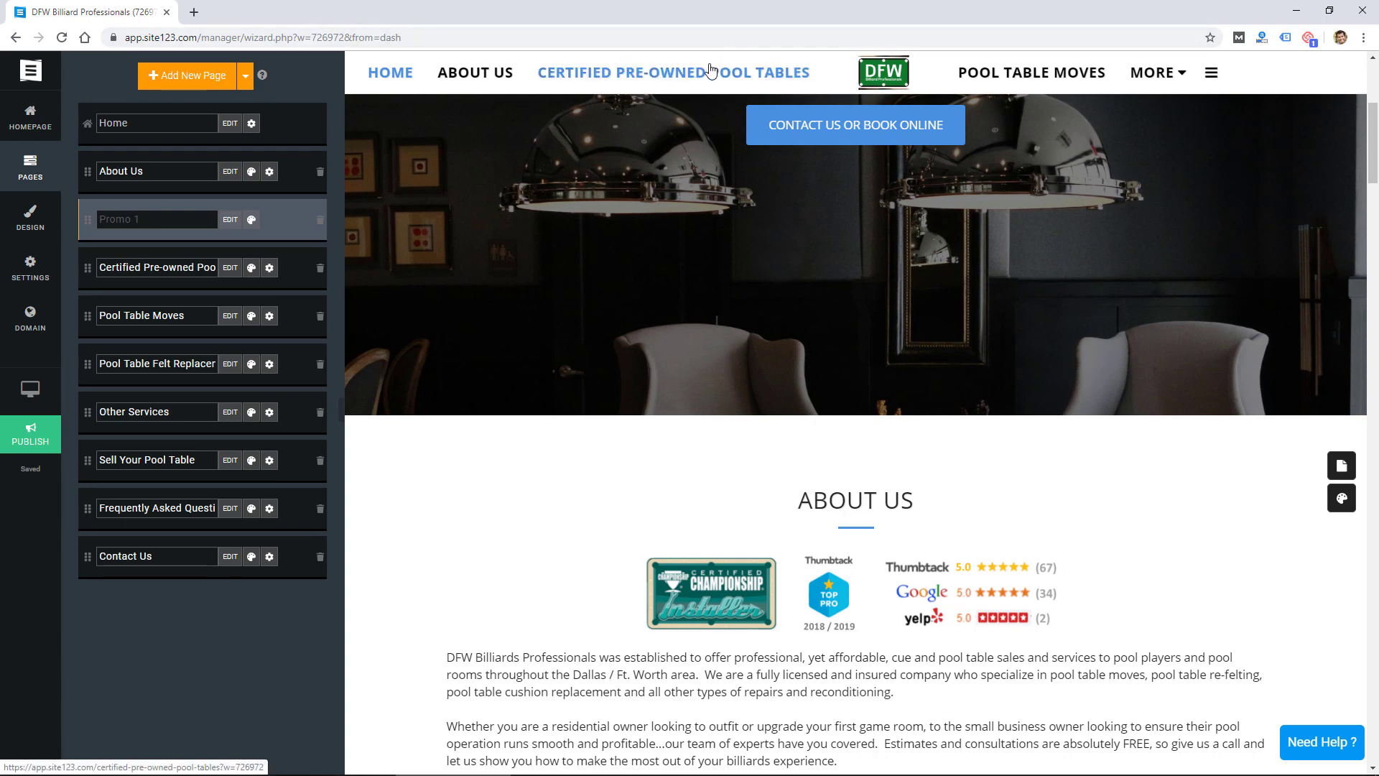
Check the website name and logo settings and the About Us page's visibility settings.
click(875, 75)
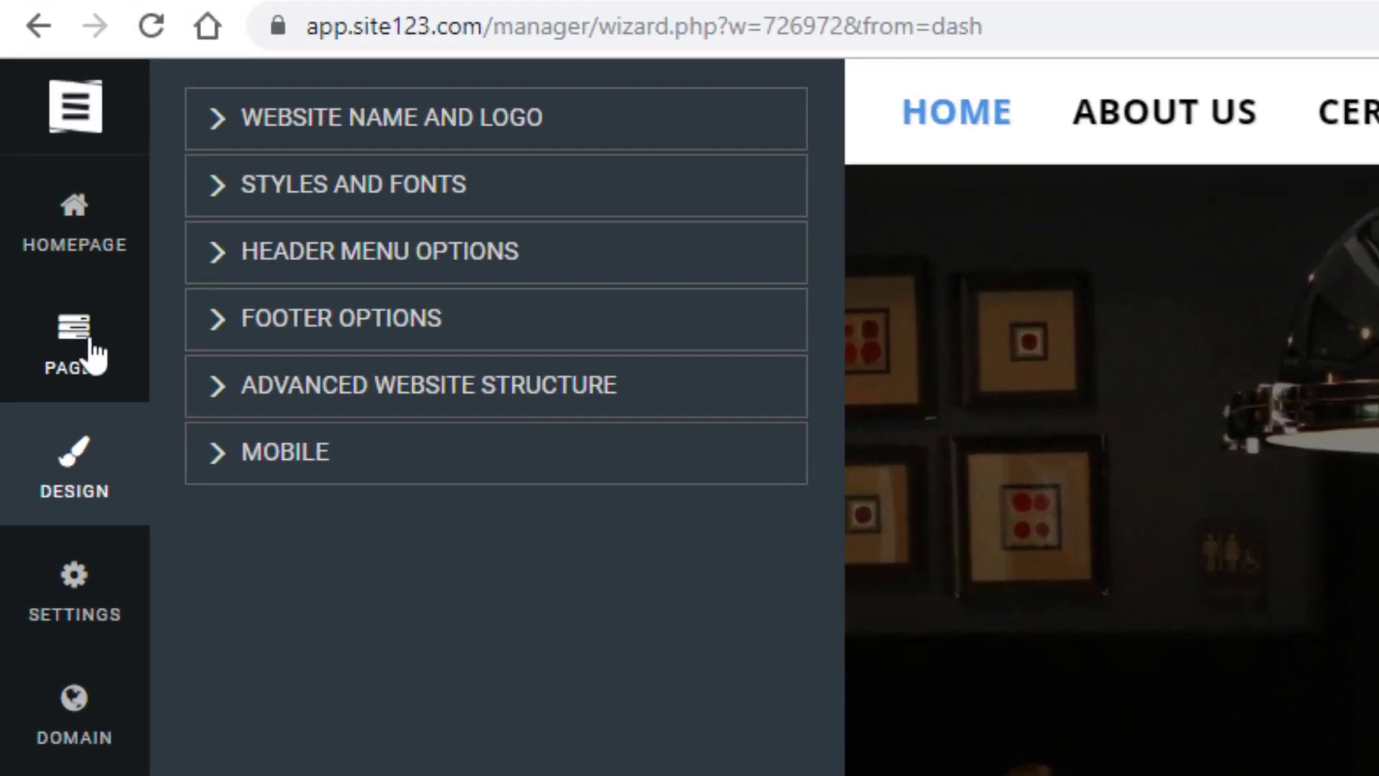
click(61, 250)
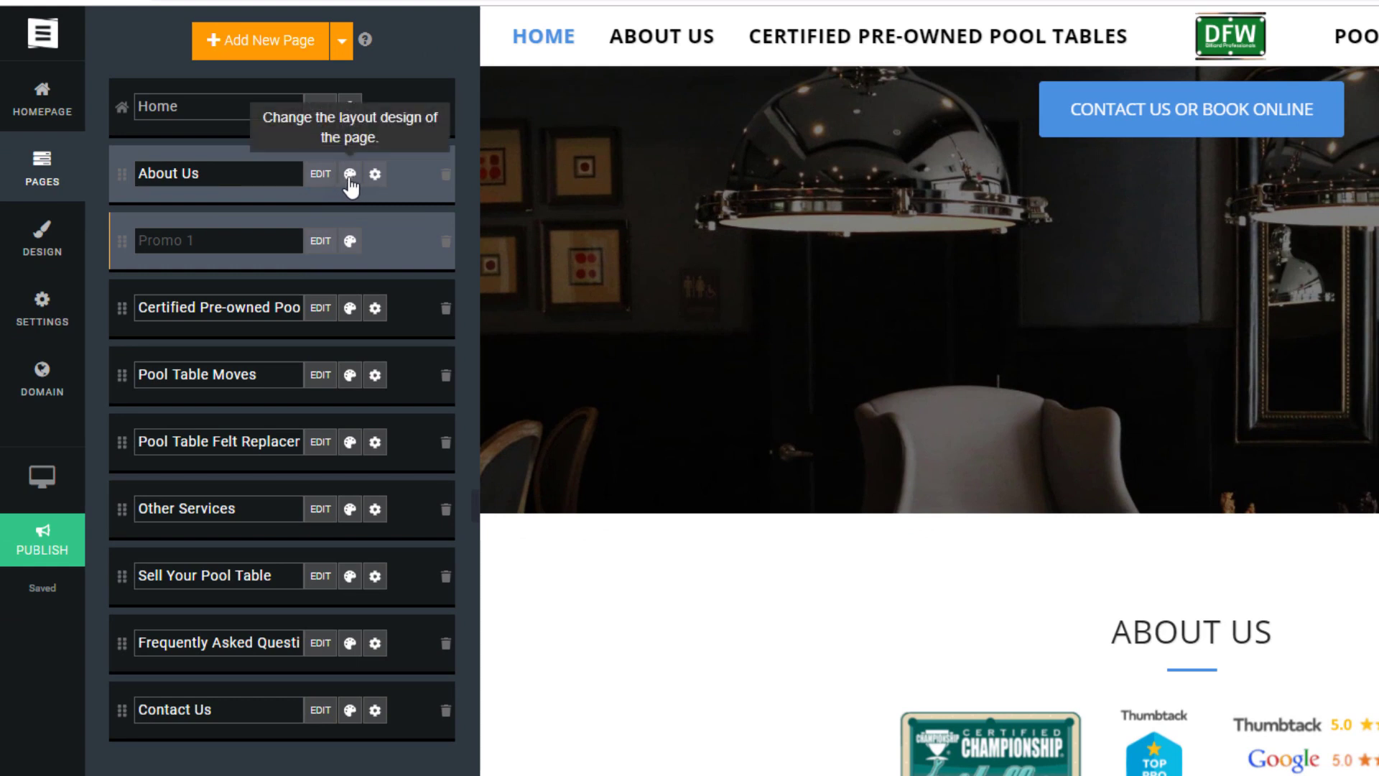
click(374, 176)
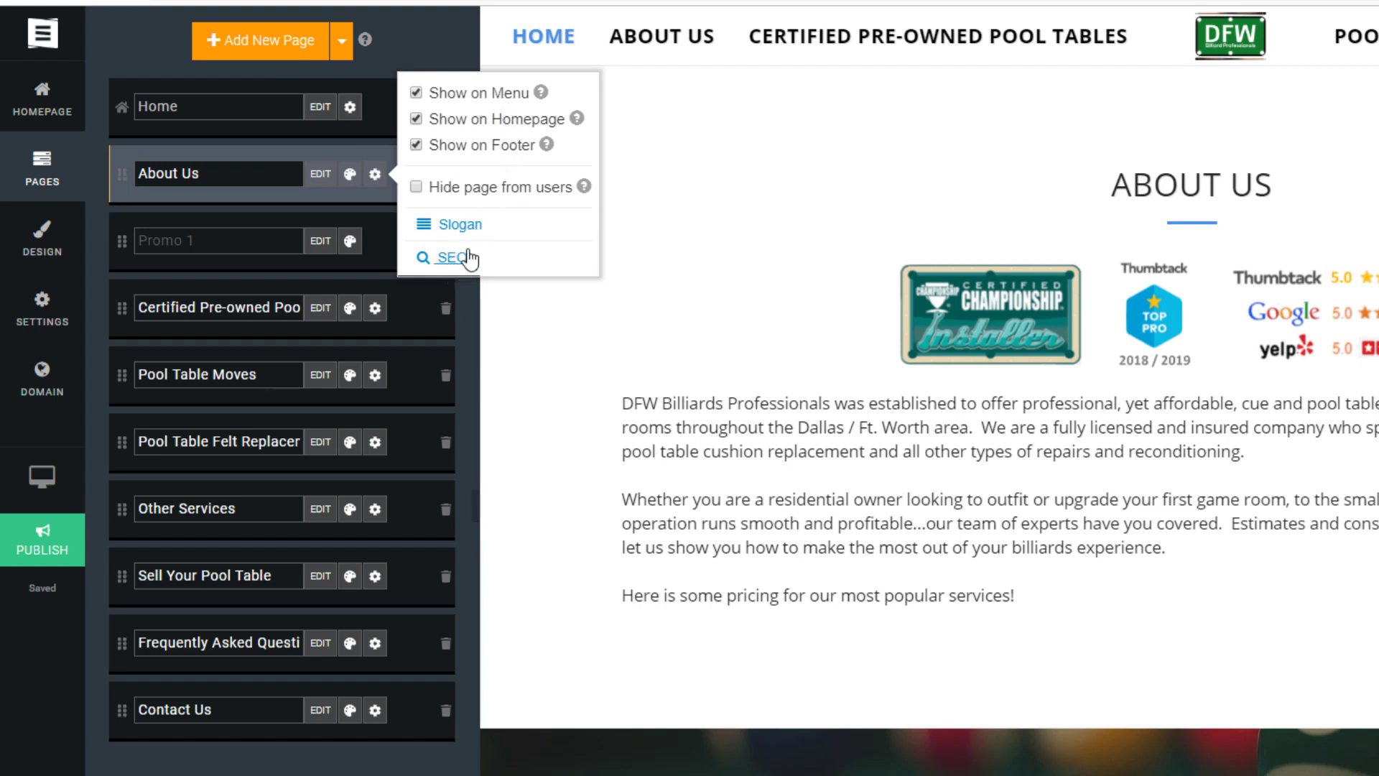
click(41, 255)
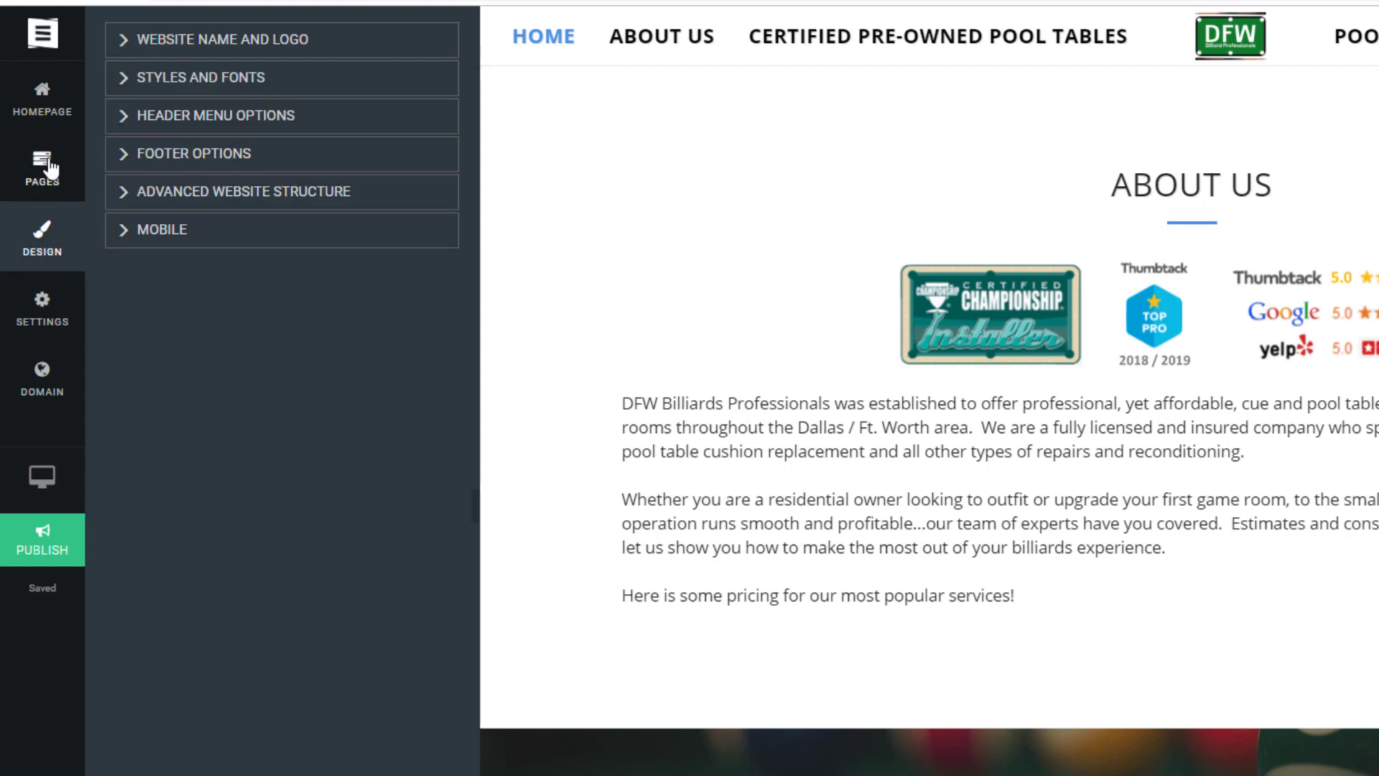
Expand the name and logo, colours and fonts, header menu and advanced structure design groups.
click(126, 45)
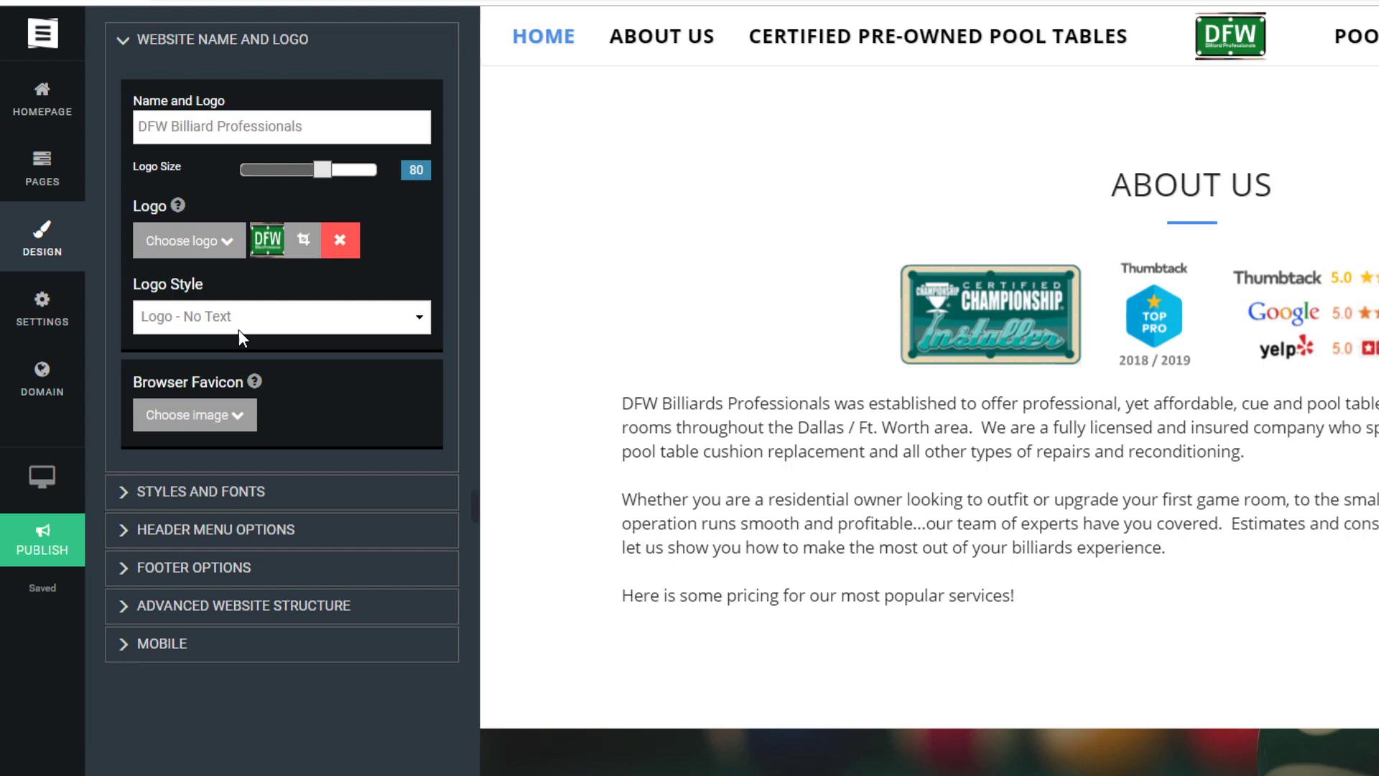
click(128, 495)
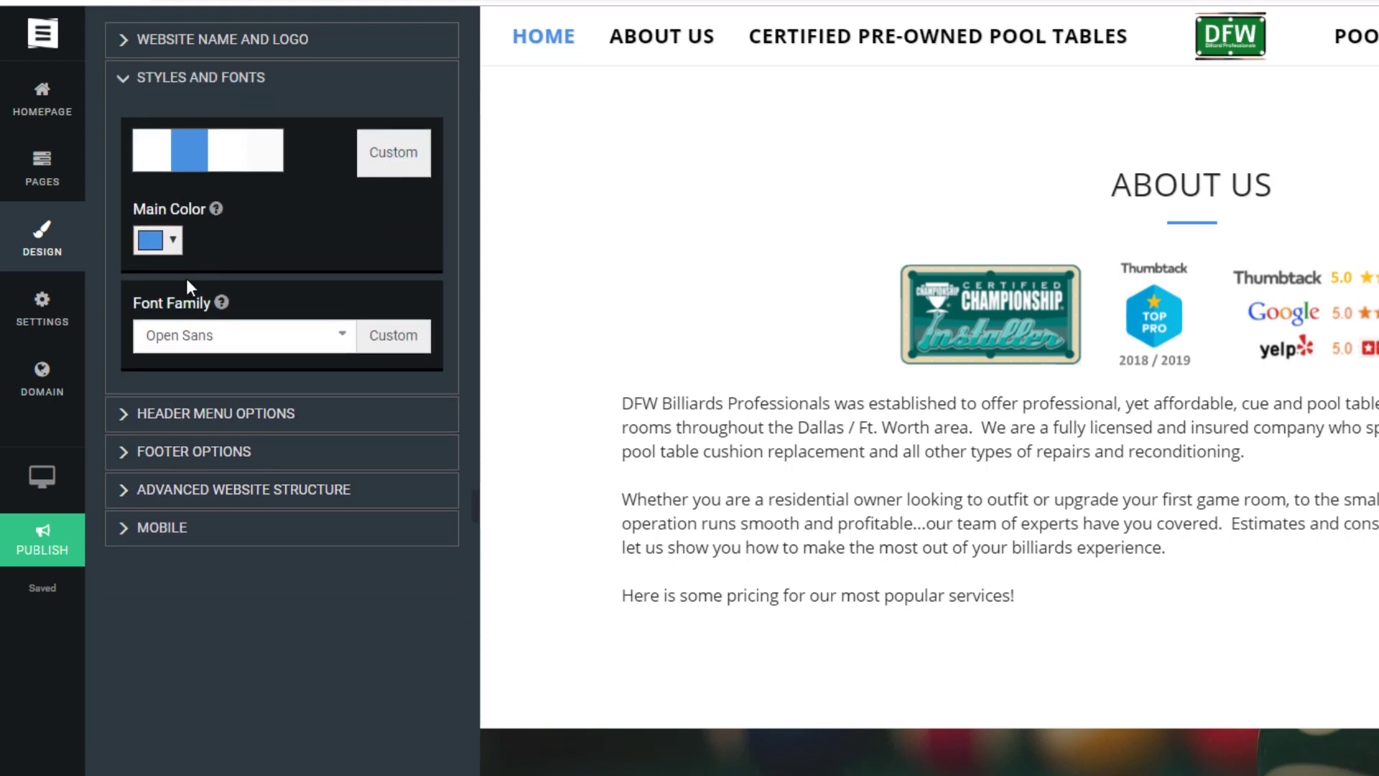
click(124, 414)
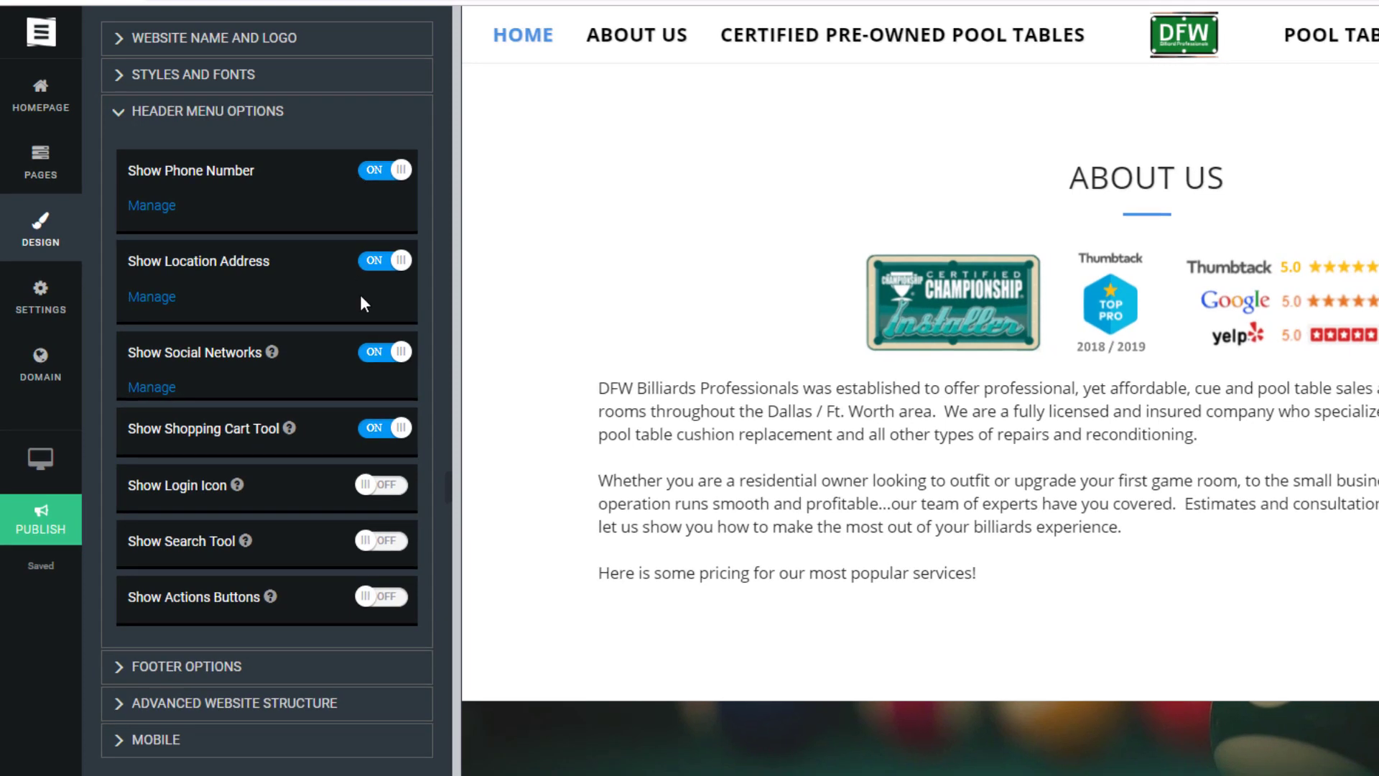
scroll(320, 478, down, 1)
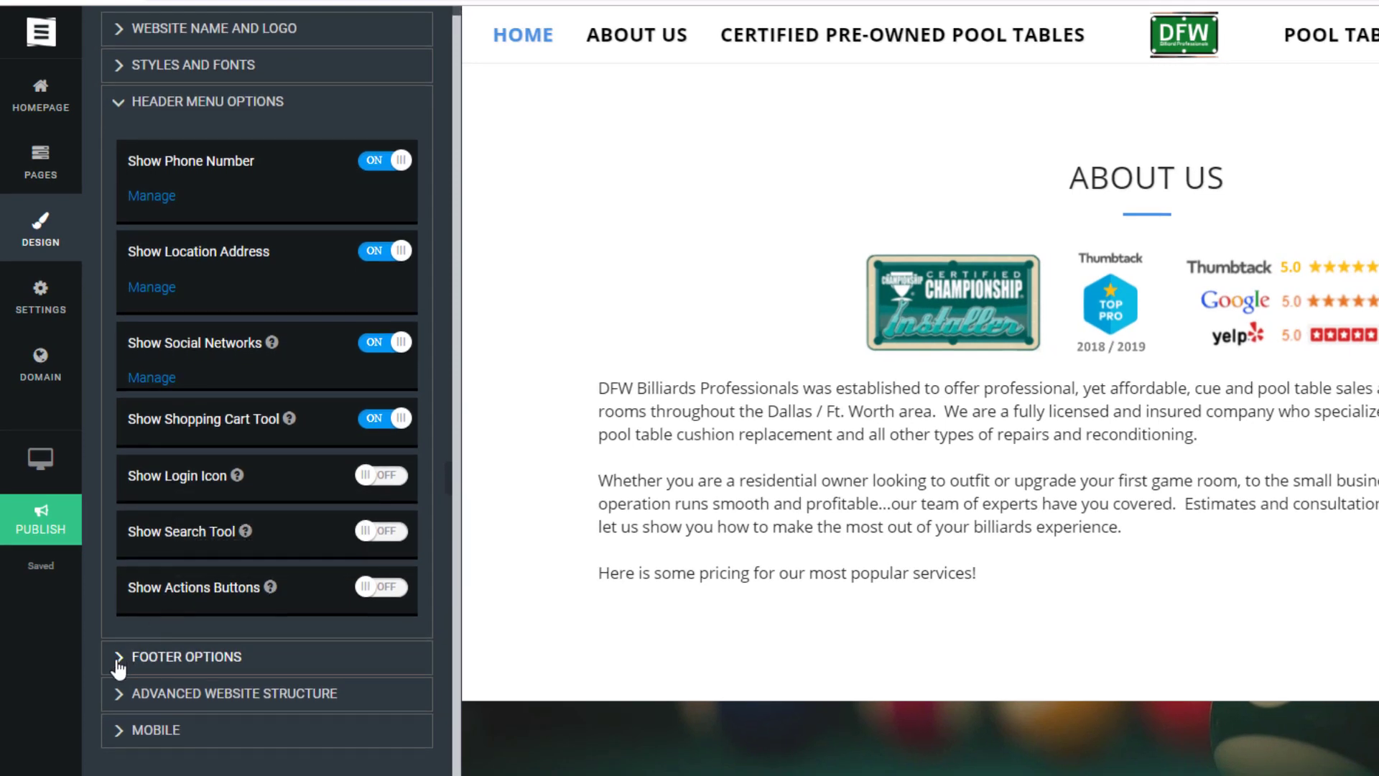
click(115, 693)
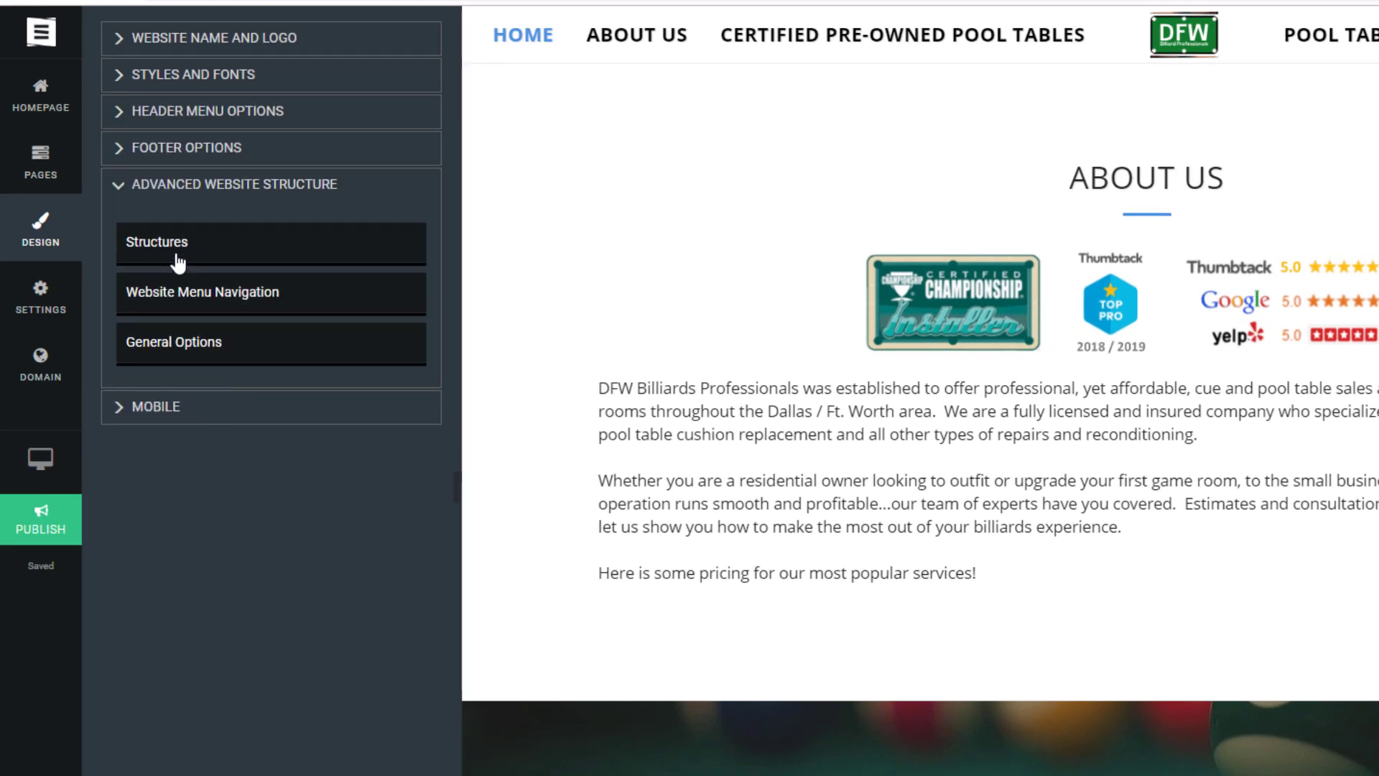
Try Layout 1 with the side logo, then restore Layout 2's top header with centre logo.
click(241, 256)
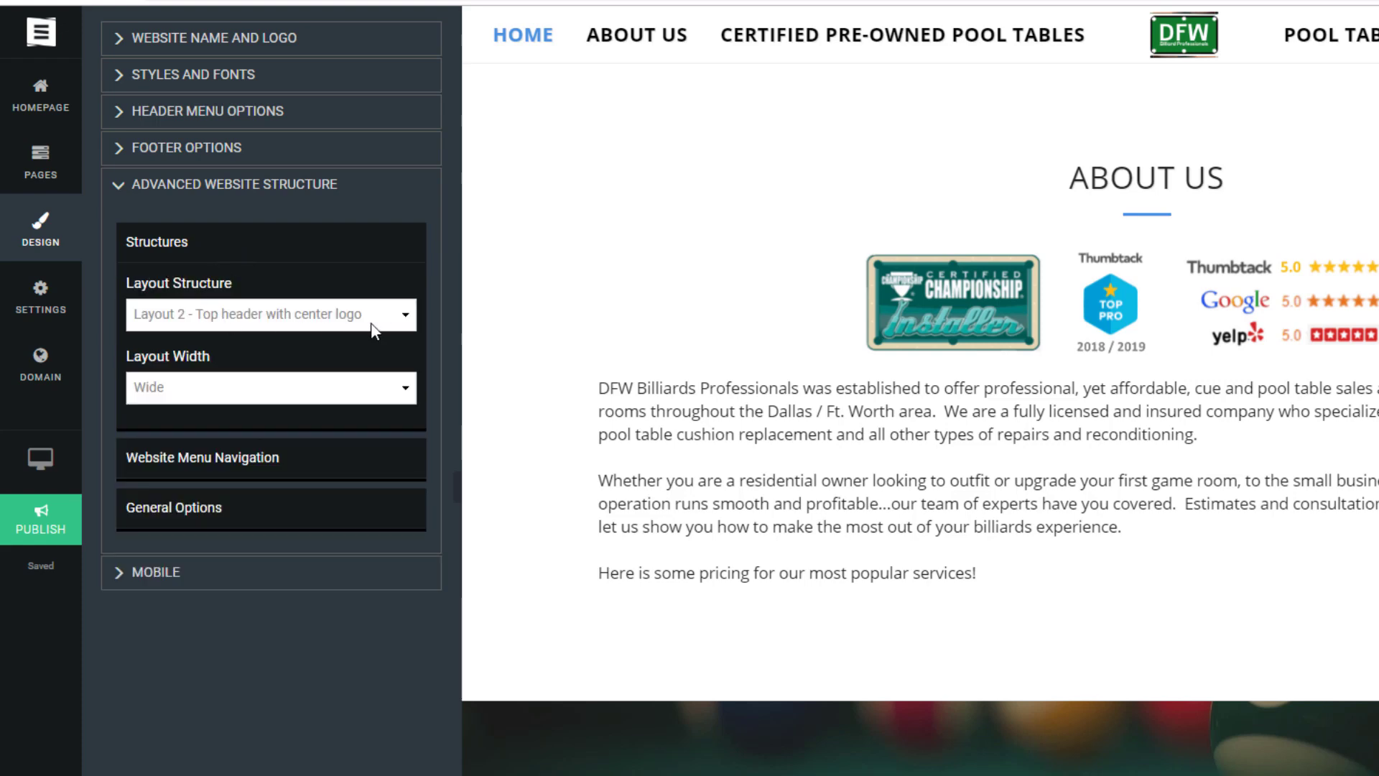
click(397, 319)
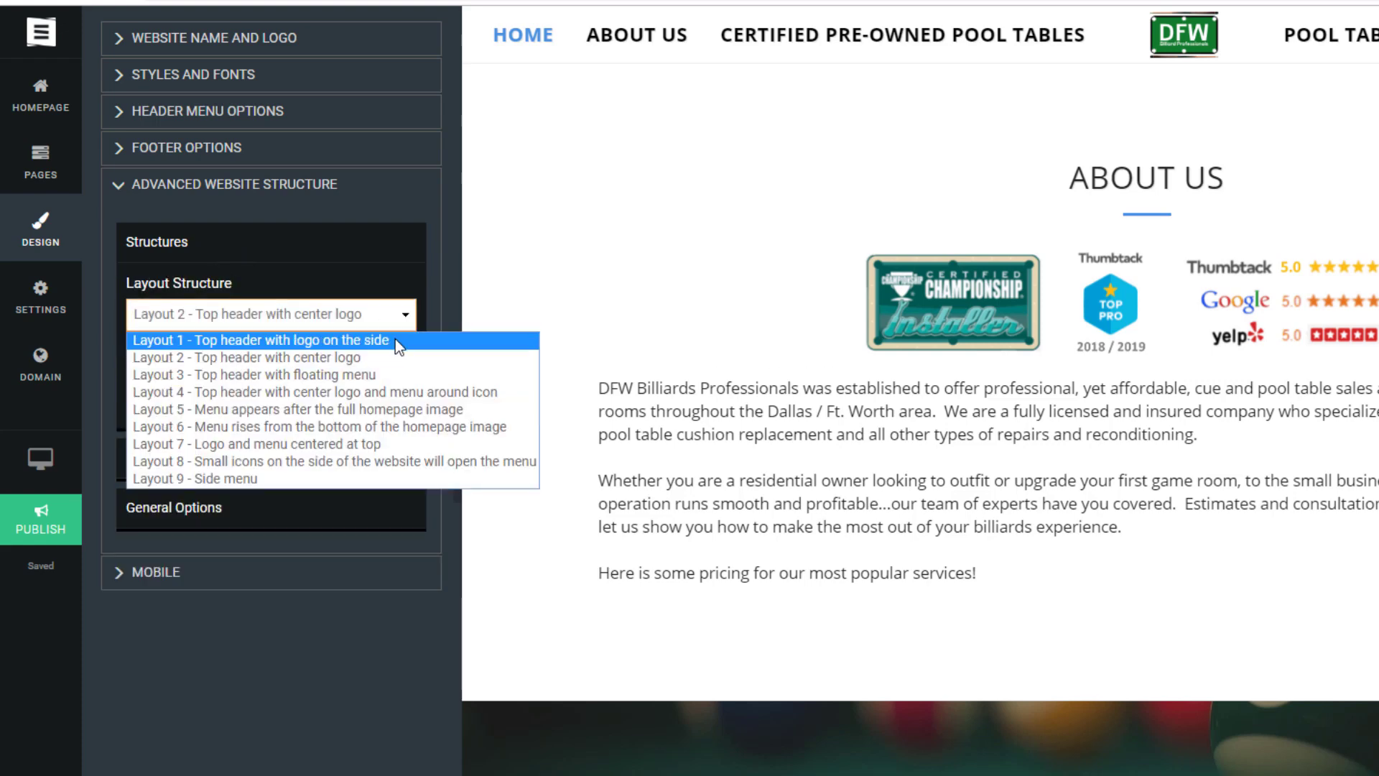
click(396, 339)
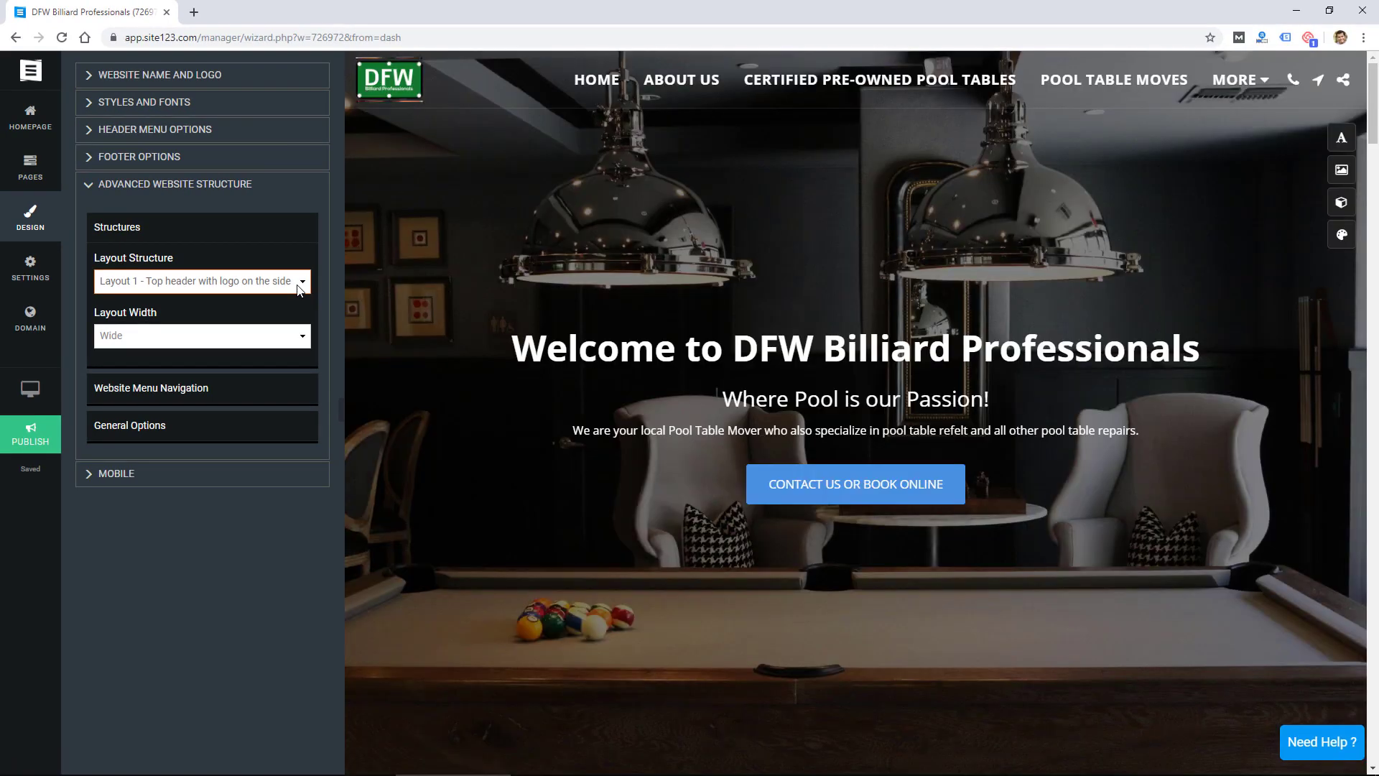
click(300, 283)
click(287, 309)
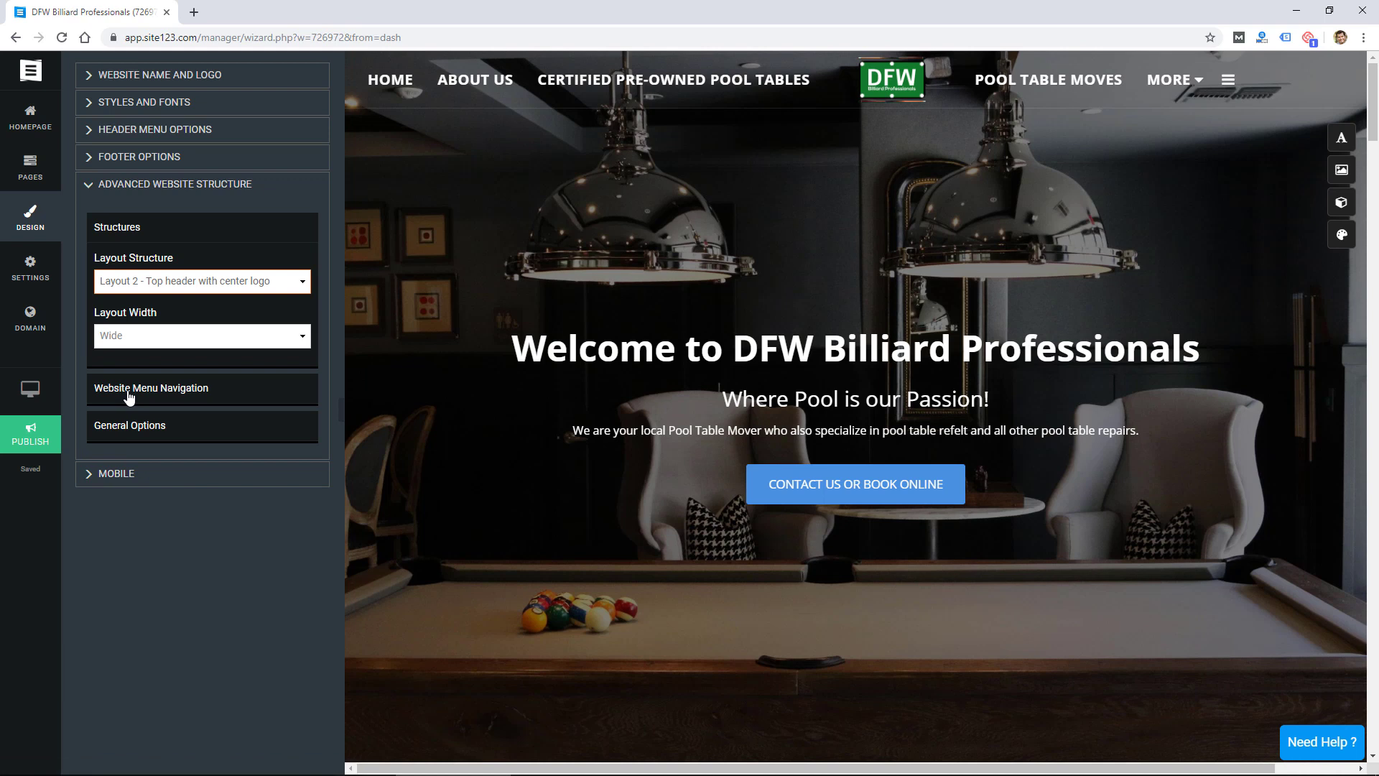
Review the website menu navigation and mobile design options.
click(133, 396)
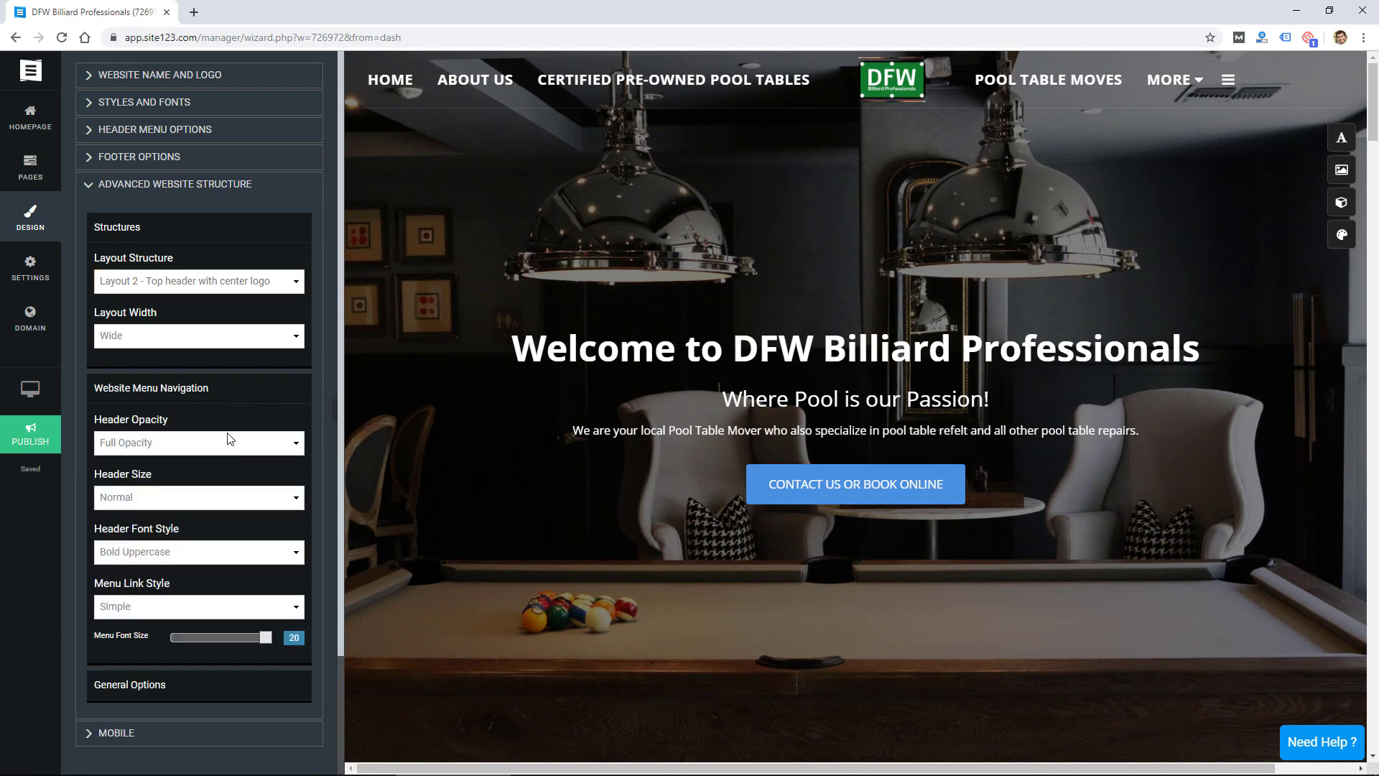
click(107, 391)
click(102, 468)
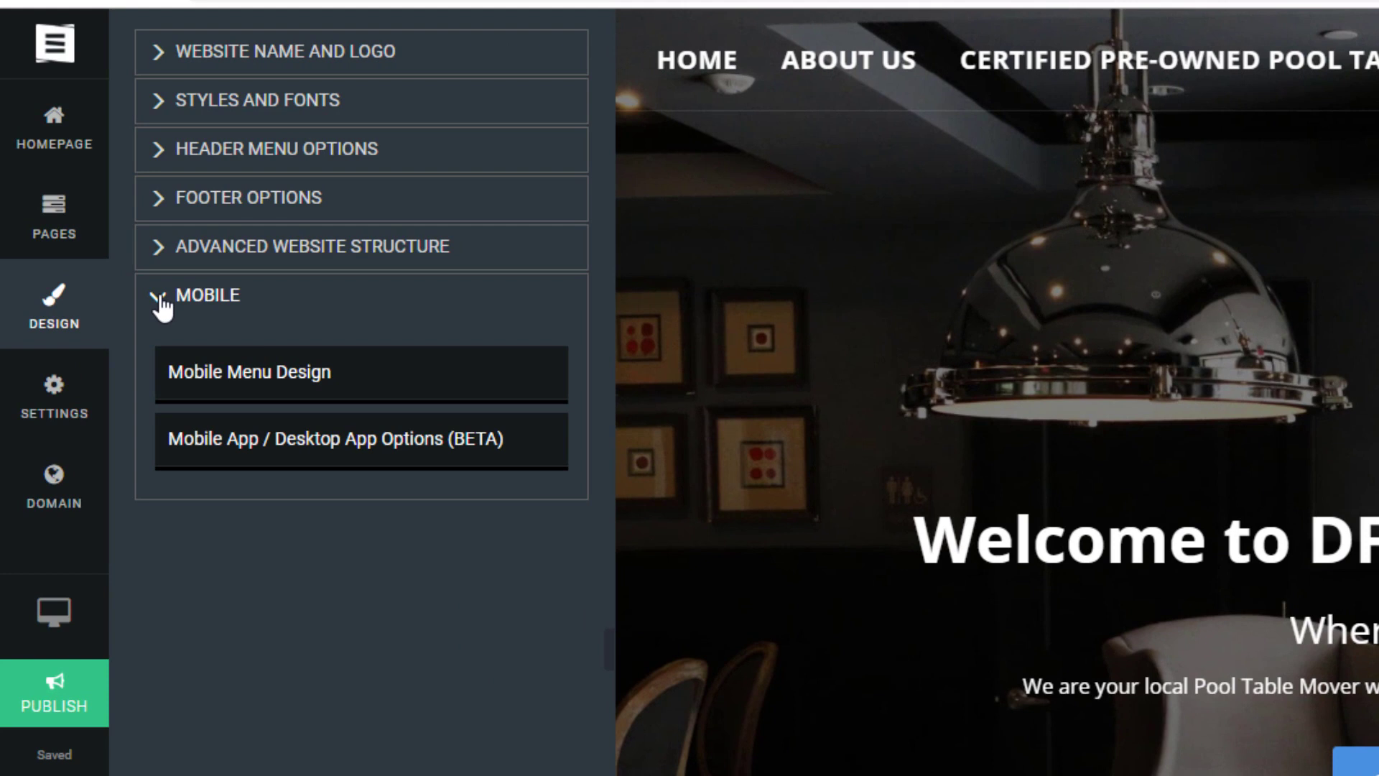
click(159, 296)
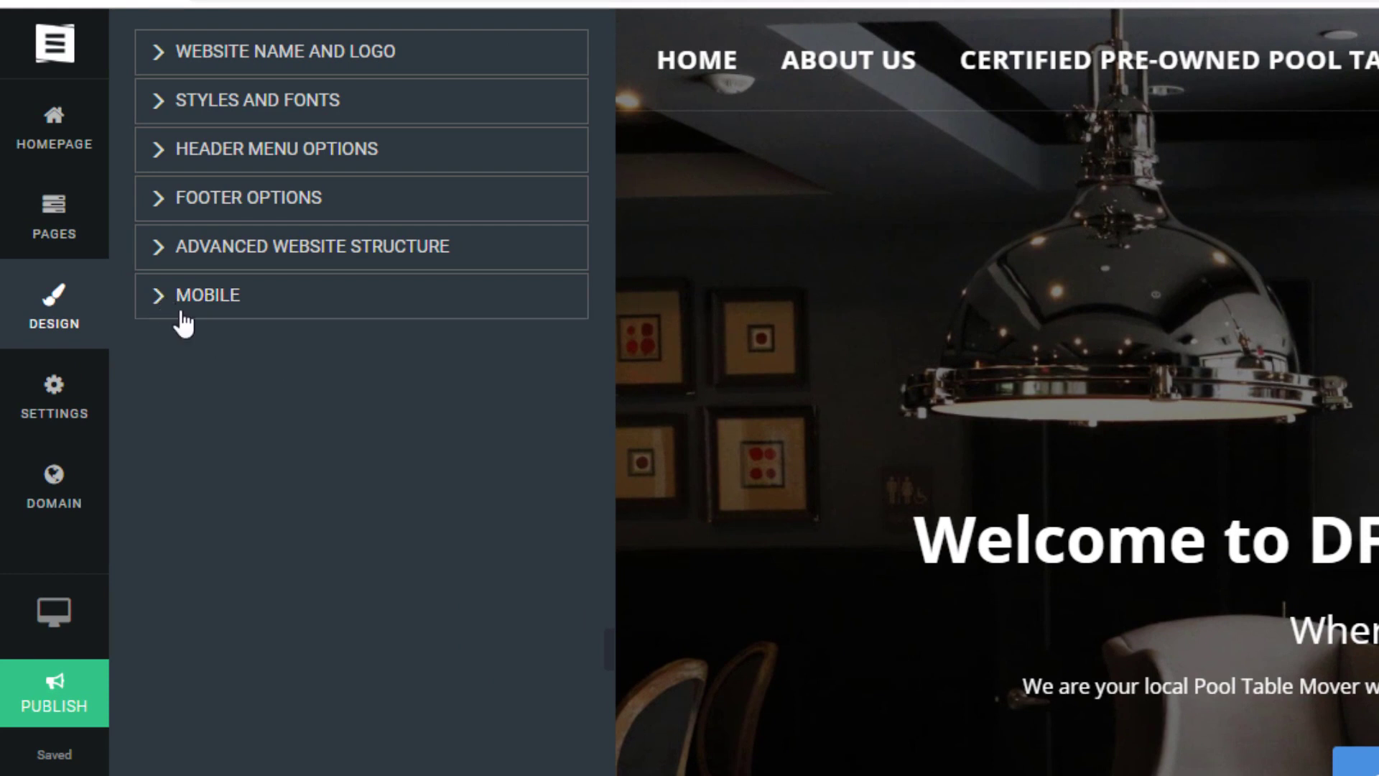
Review the website type choices, installed plugins and domain settings in Settings.
click(55, 415)
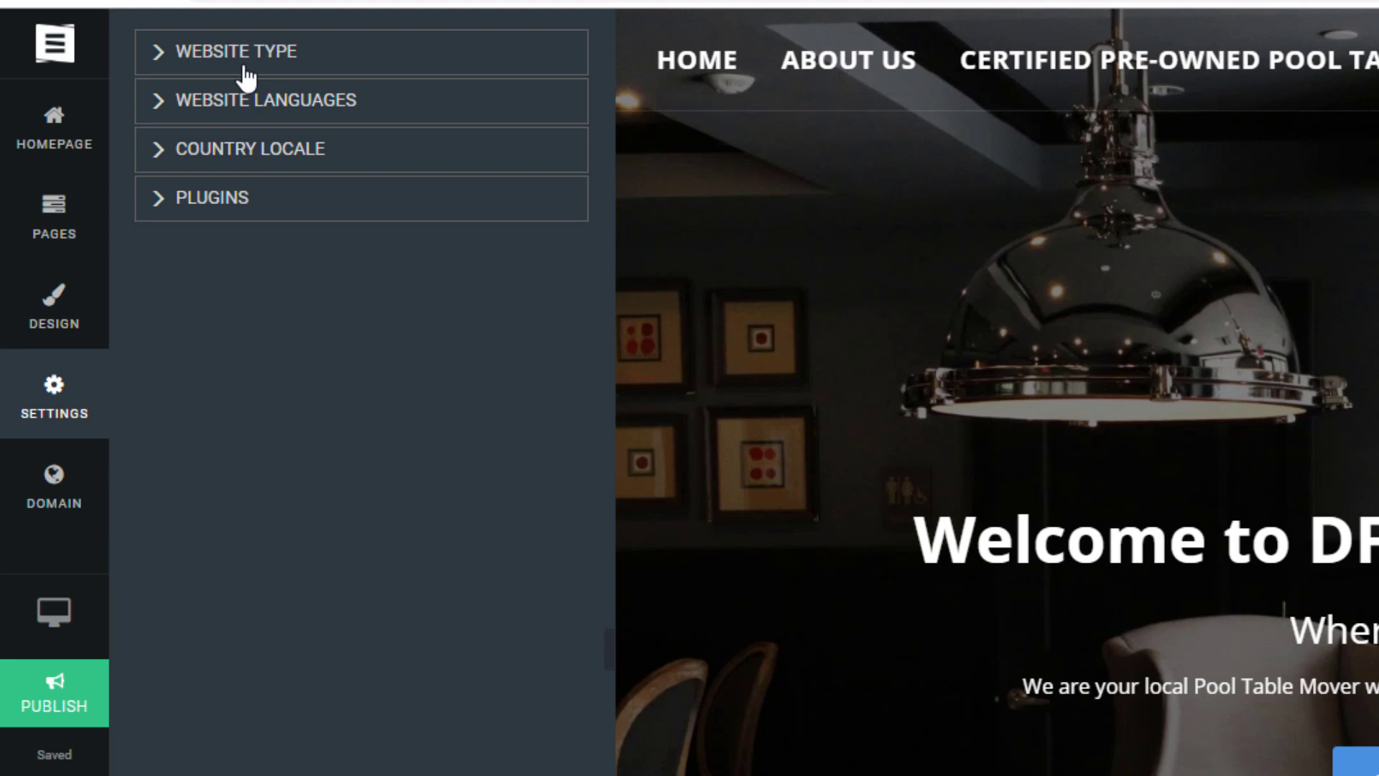
click(165, 56)
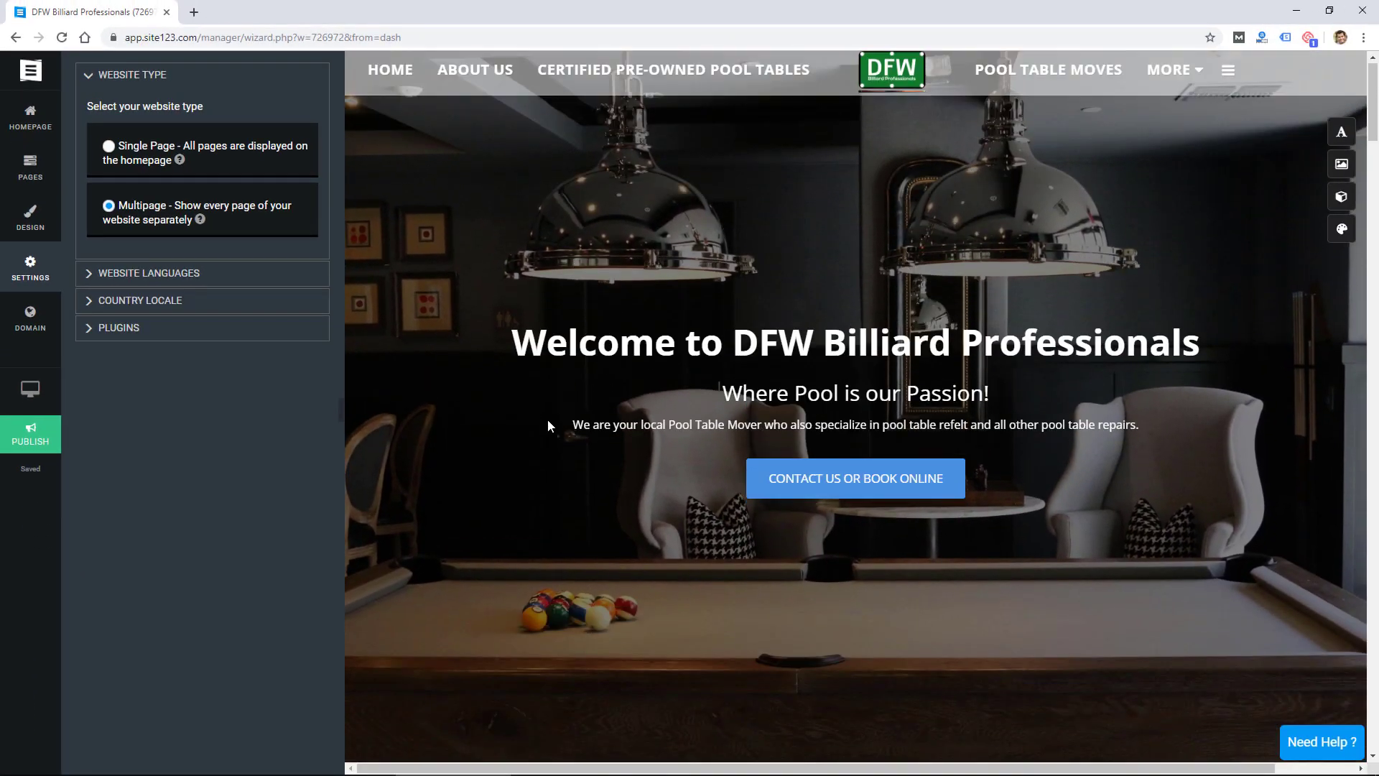
scroll(549, 424, down, 5)
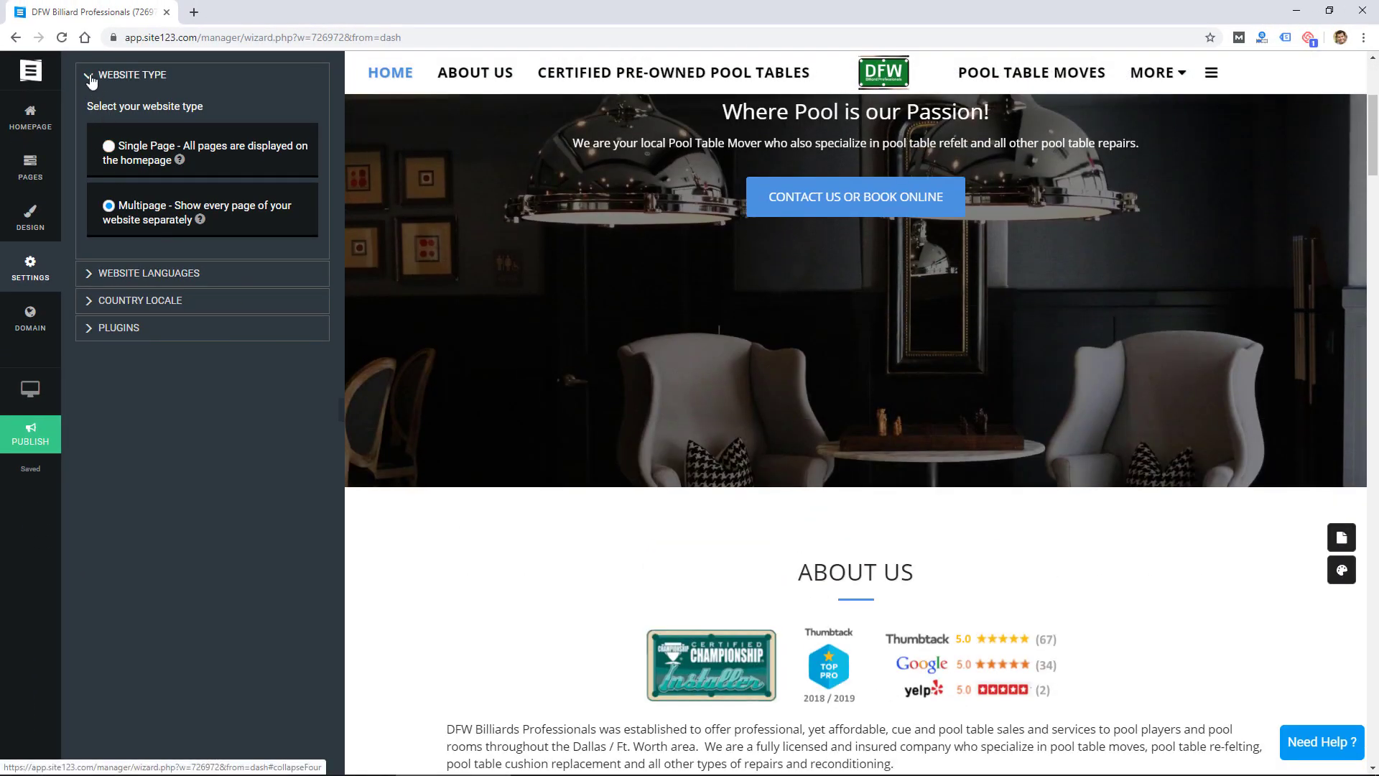
click(91, 76)
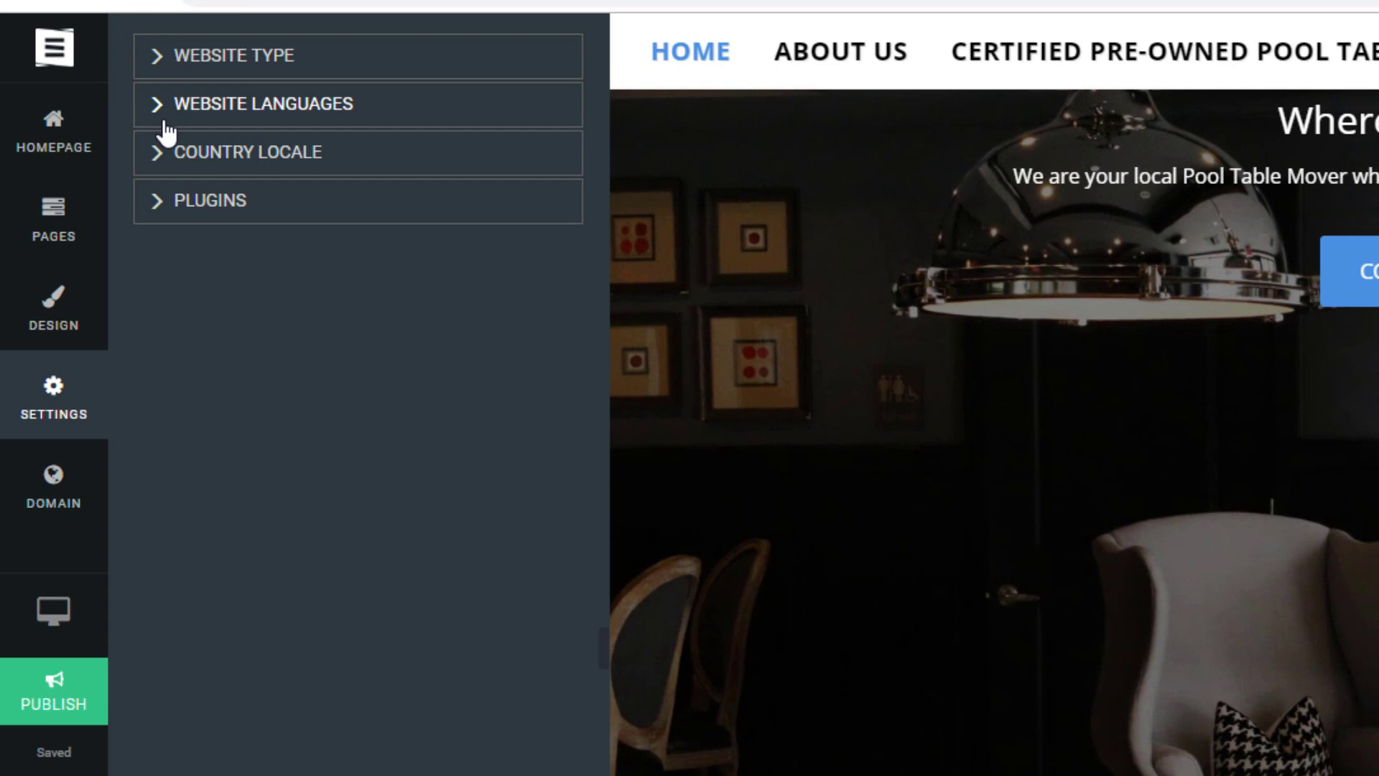
click(155, 205)
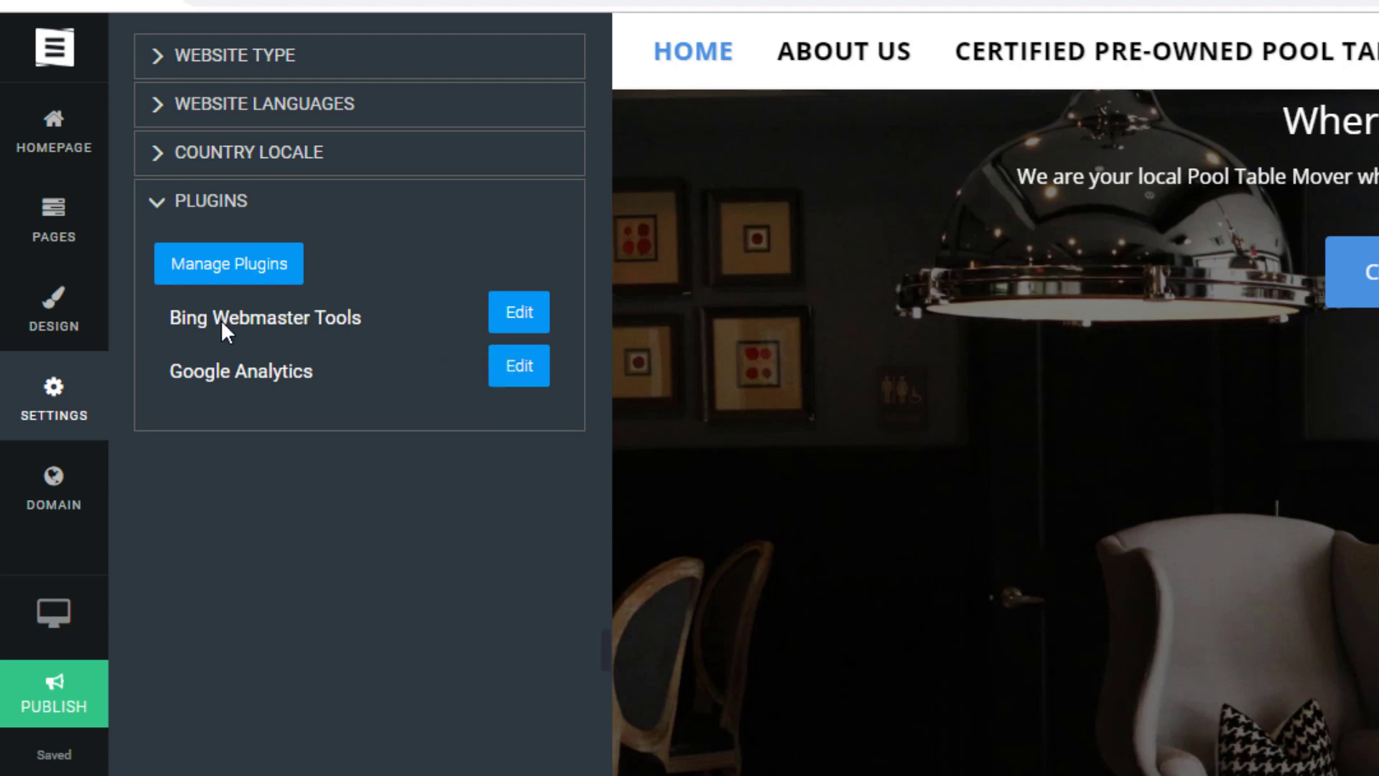
click(54, 488)
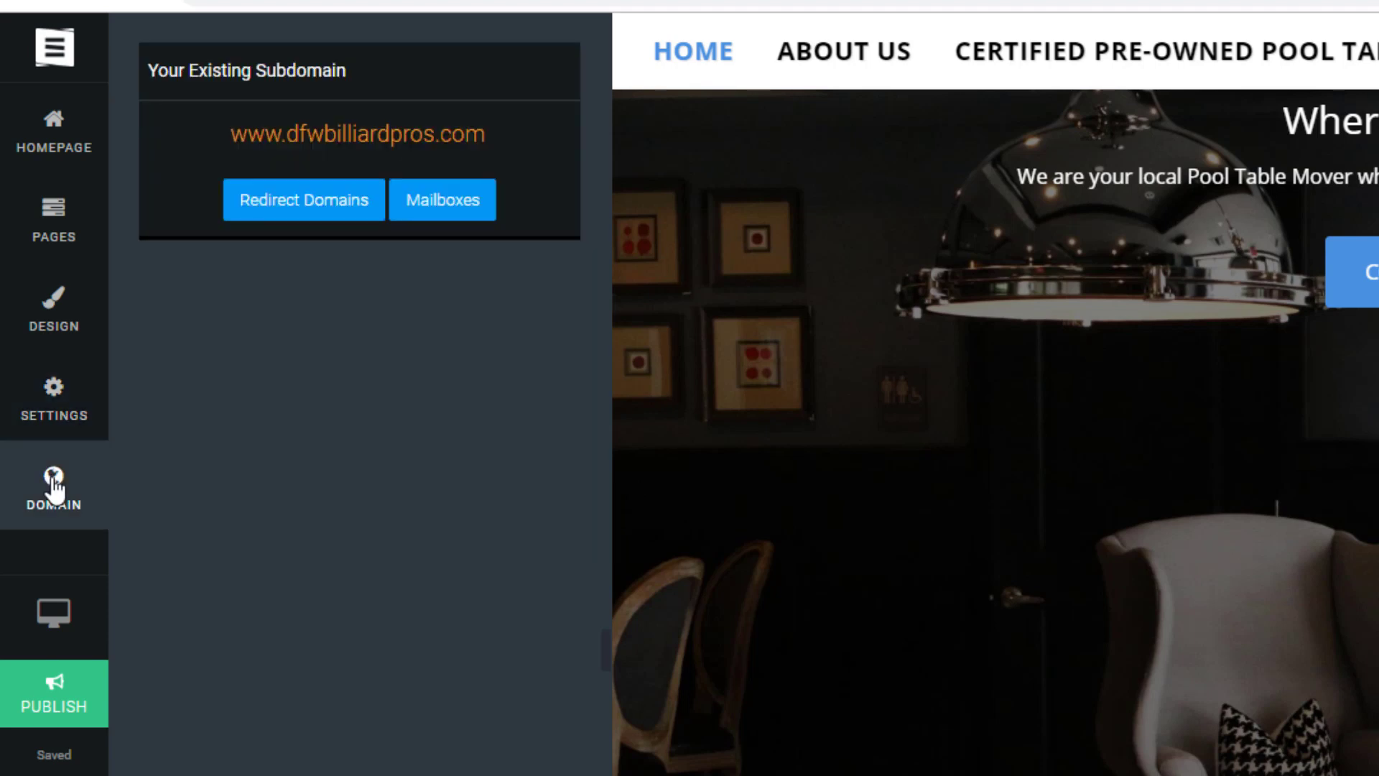
click(50, 137)
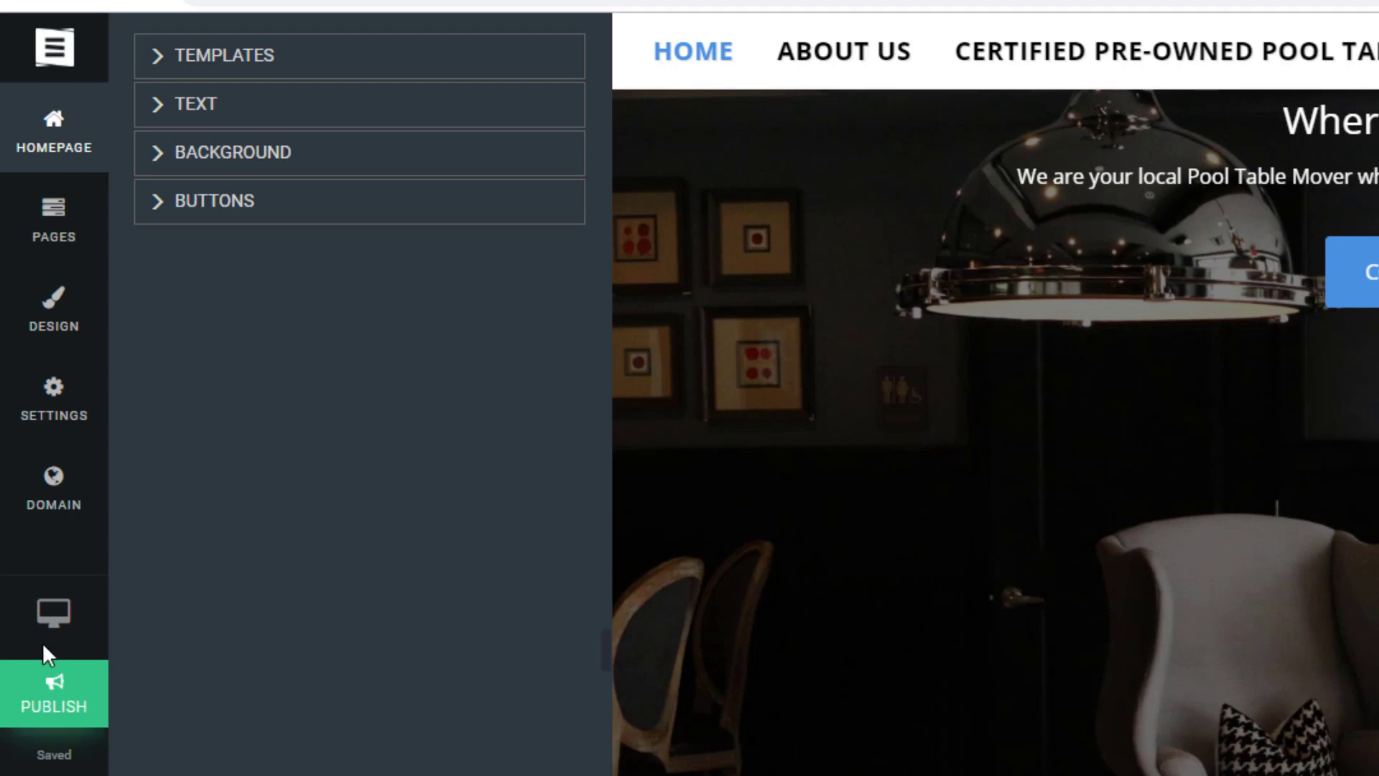
Switch the preview to phone view and look through the homepage text settings.
click(54, 614)
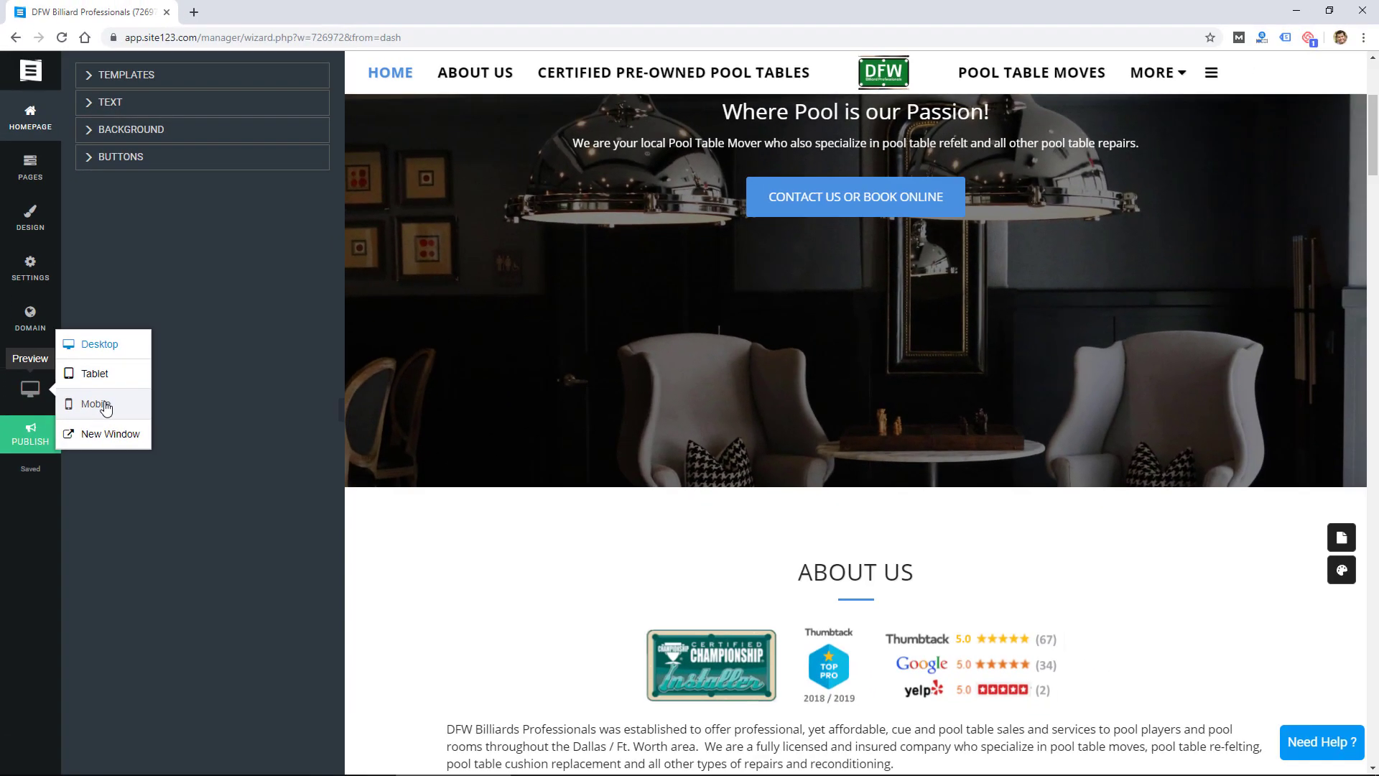
click(186, 639)
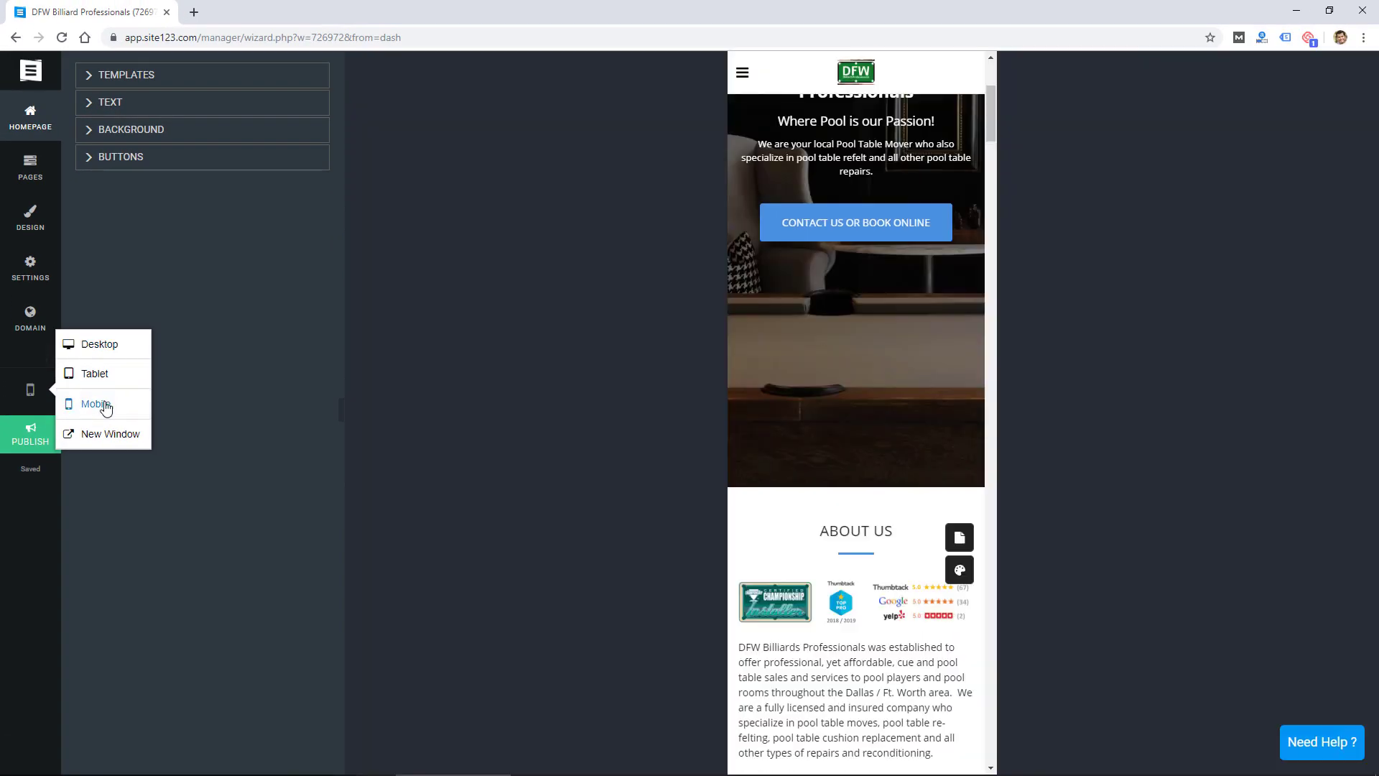
scroll(854, 230, up, 4)
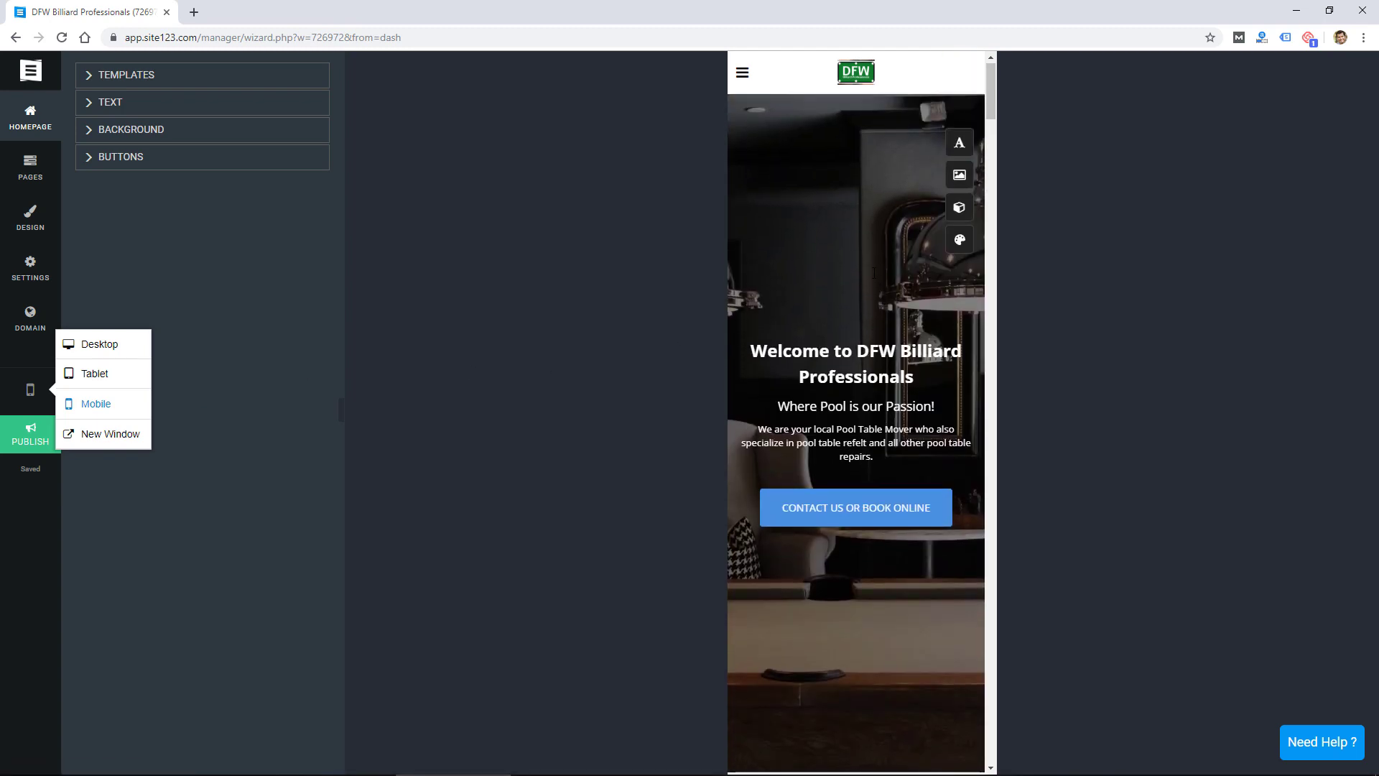
click(854, 445)
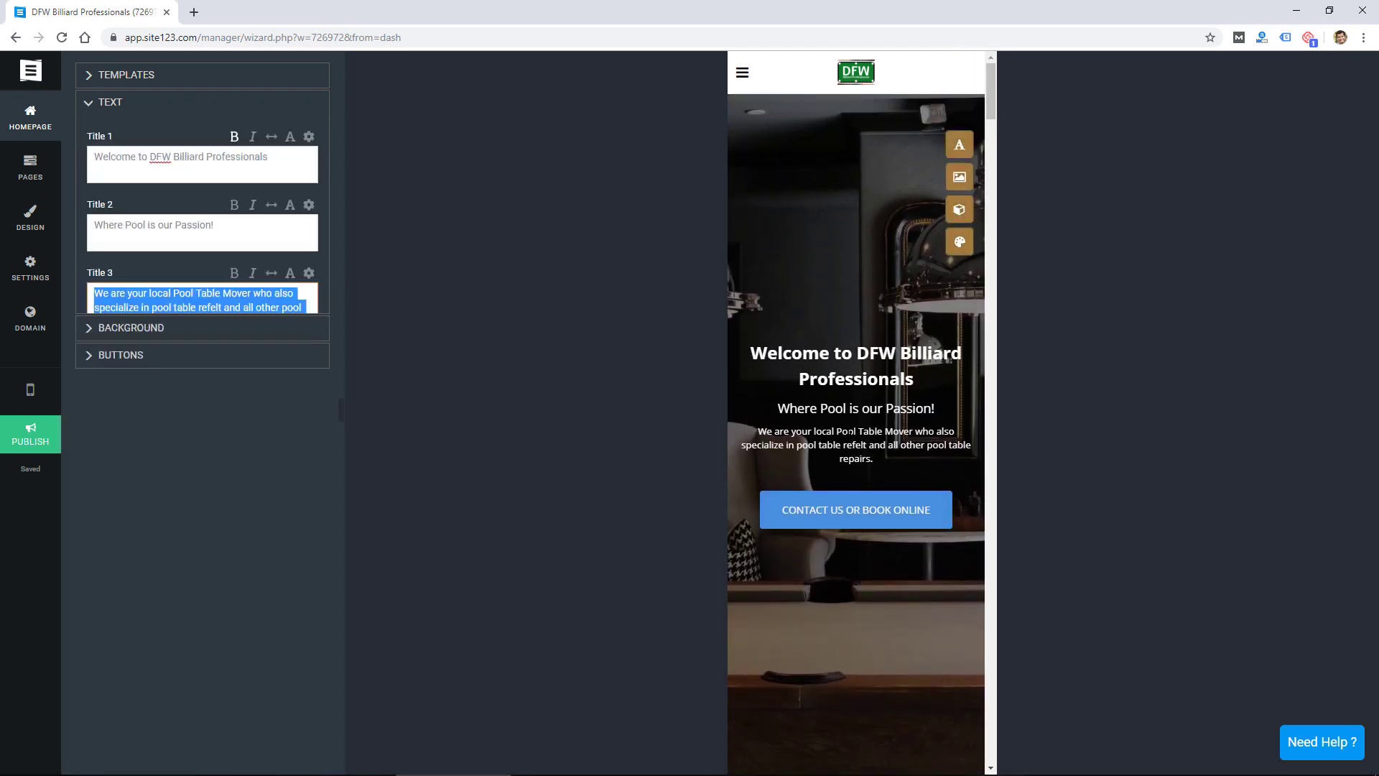
scroll(889, 406, down, 7)
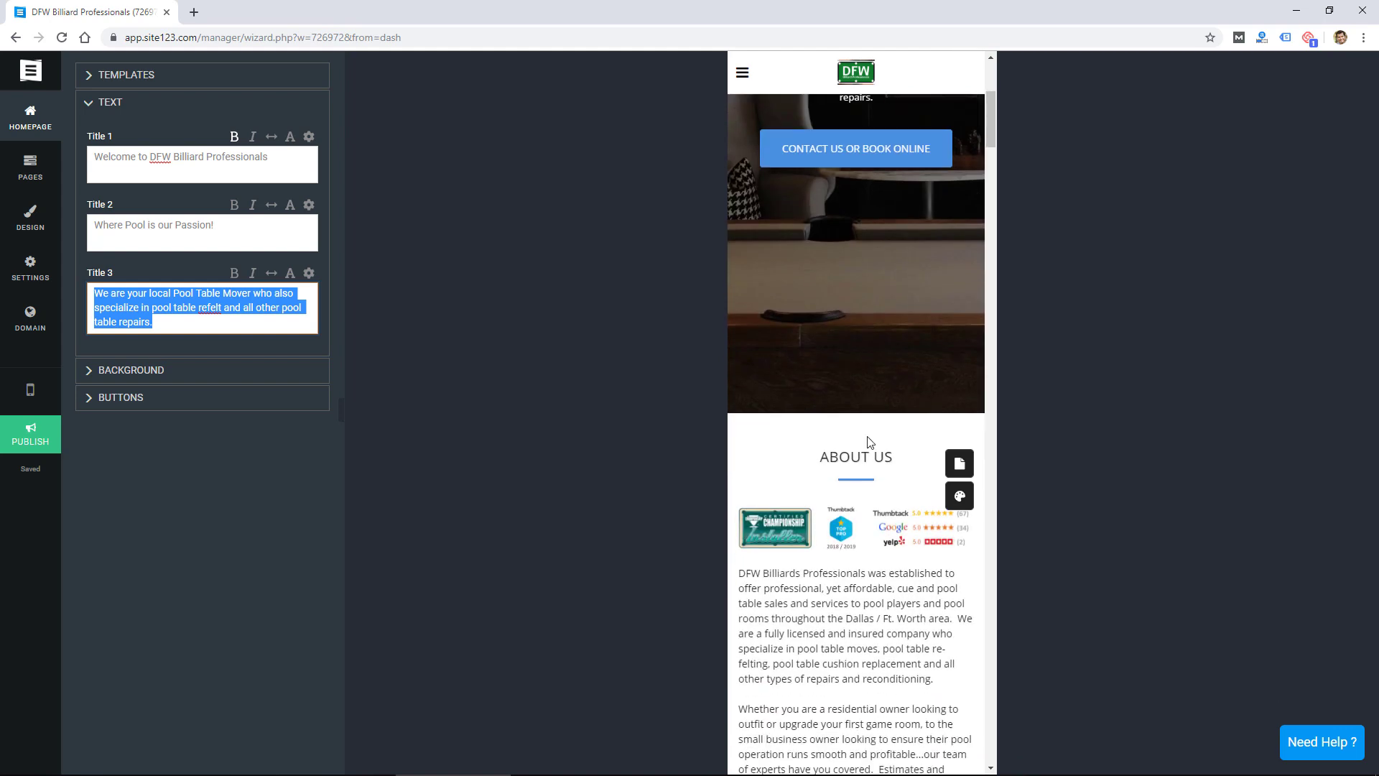
scroll(899, 414, down, 6)
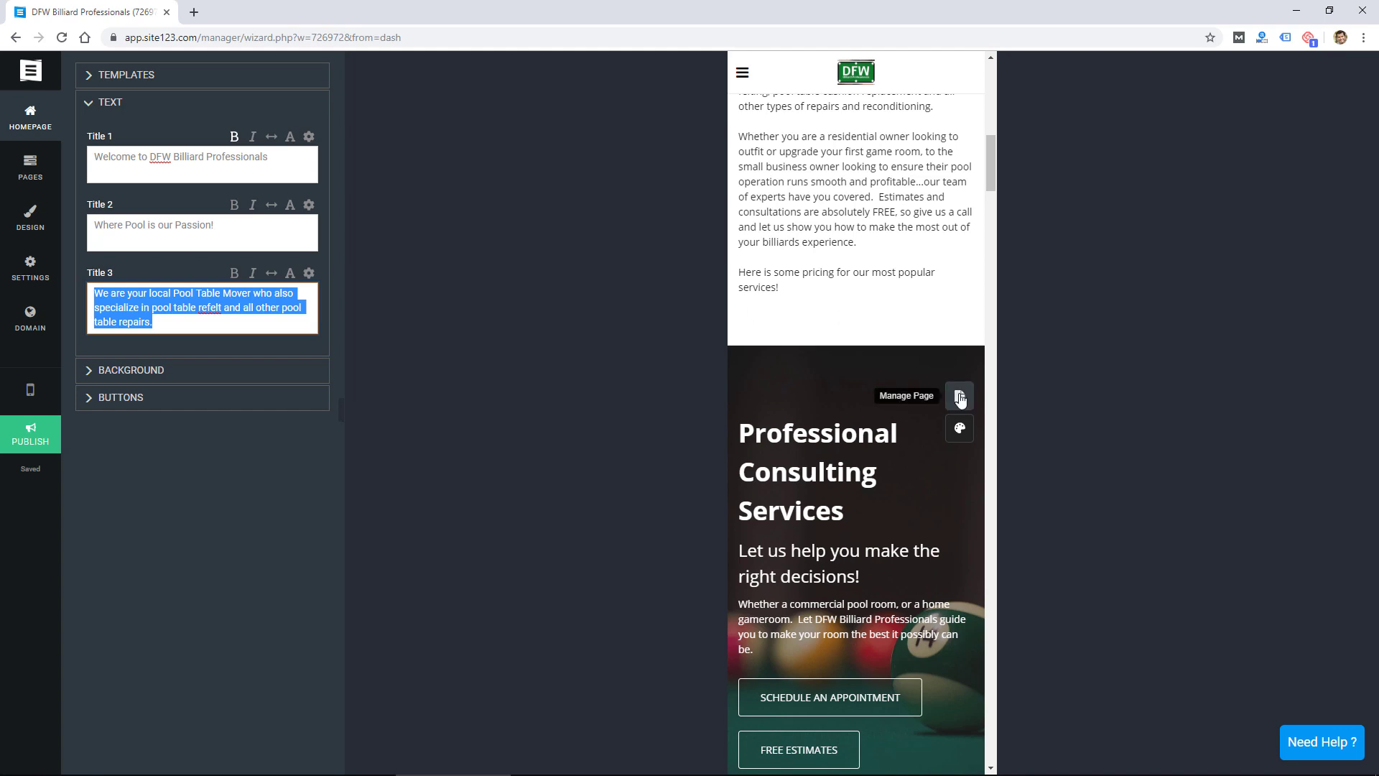
scroll(938, 432, down, 4)
scroll(928, 394, up, 3)
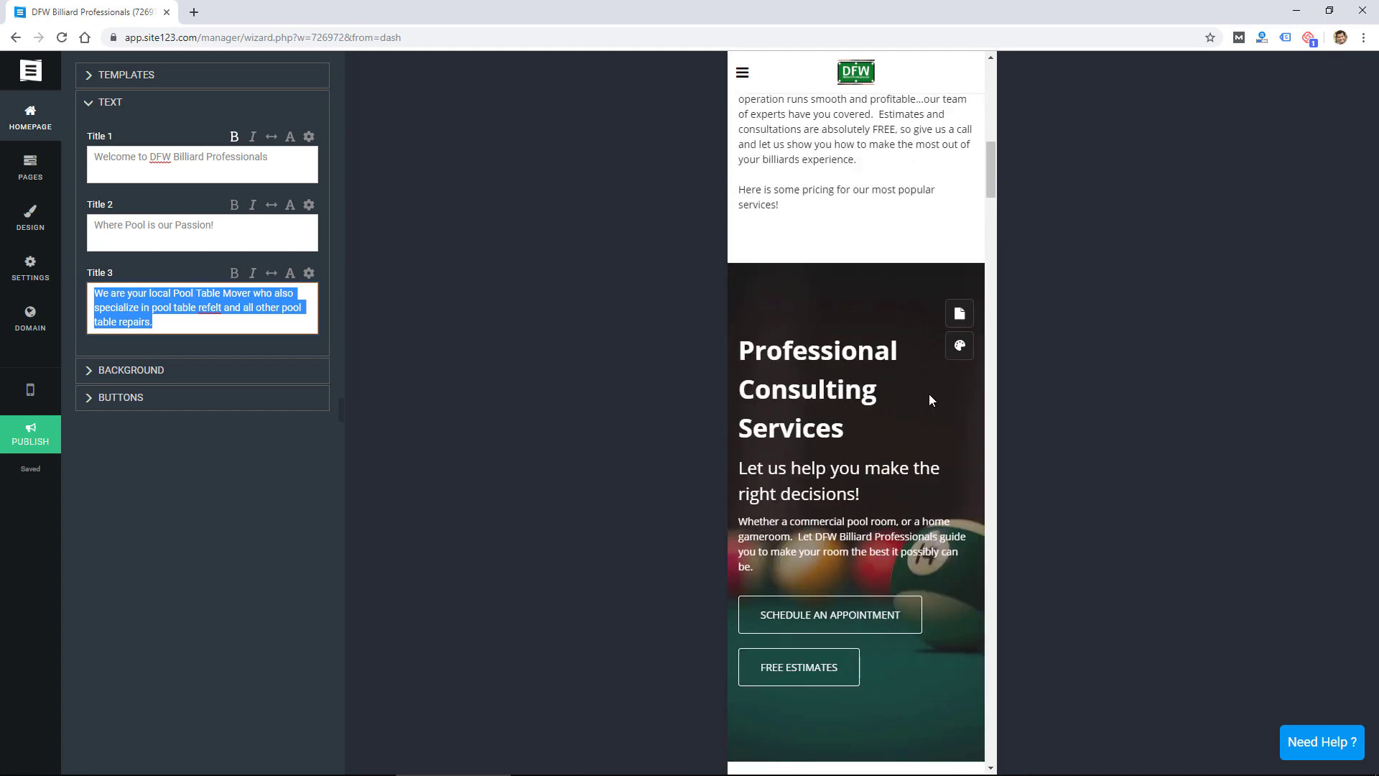
Inspect the Professional Consulting Services promo's header and paragraph text, then close its panel.
click(959, 327)
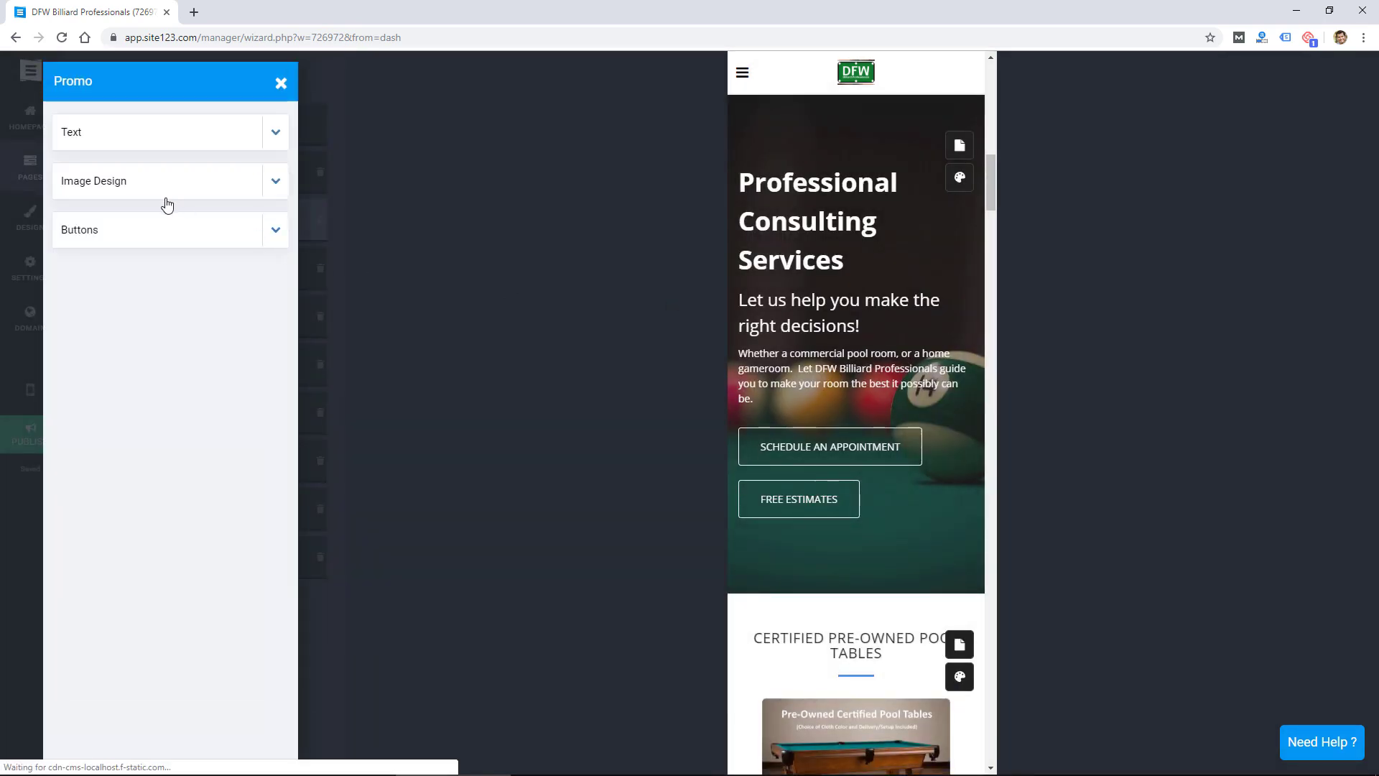
click(254, 139)
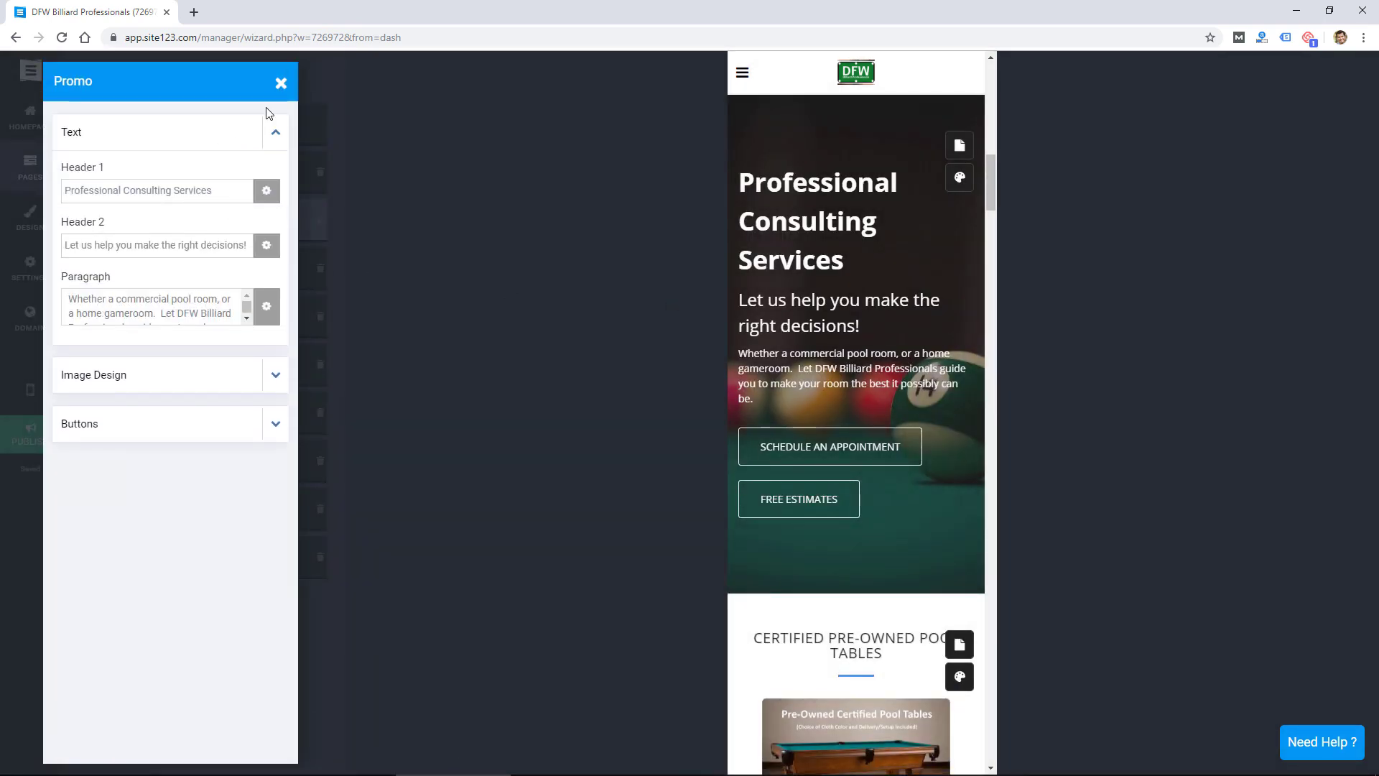
click(280, 84)
scroll(893, 466, down, 3)
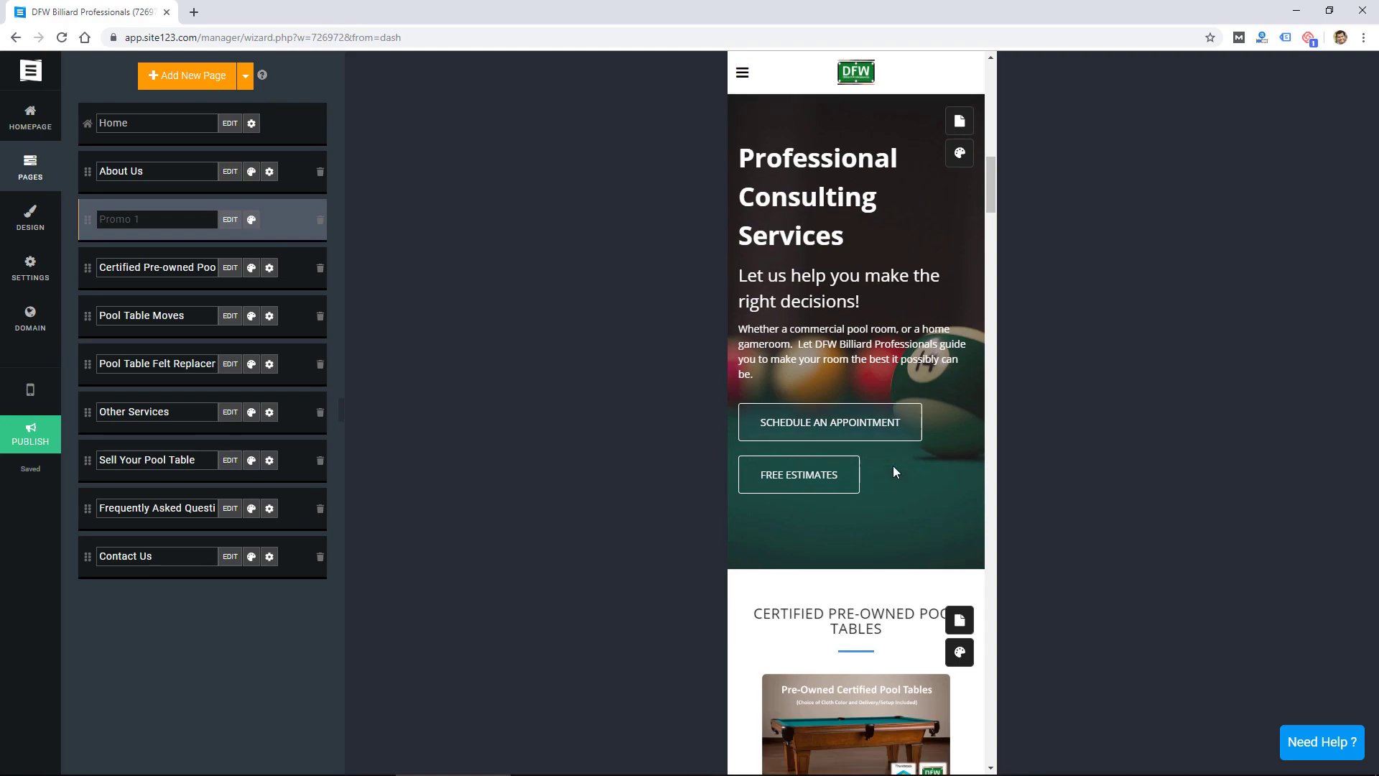
scroll(882, 451, up, 2)
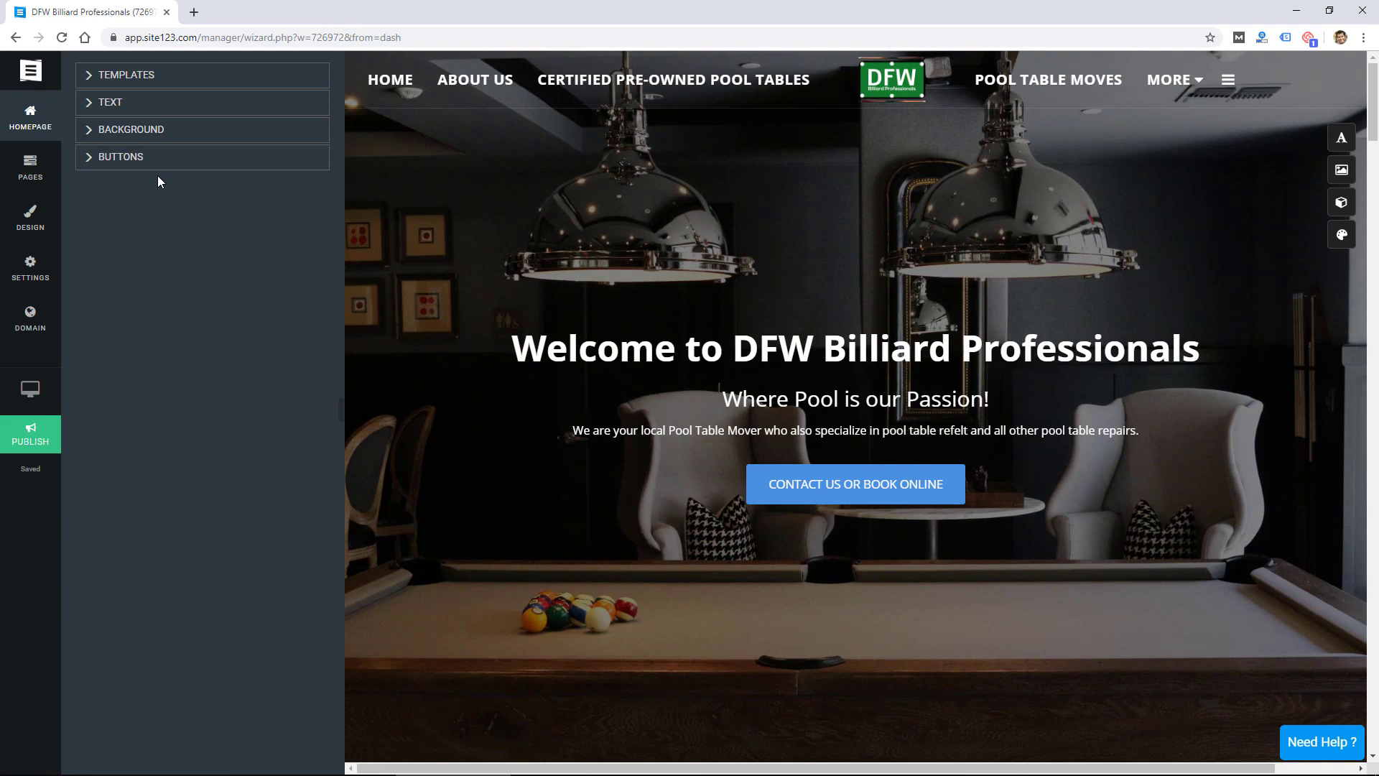
scroll(677, 259, down, 7)
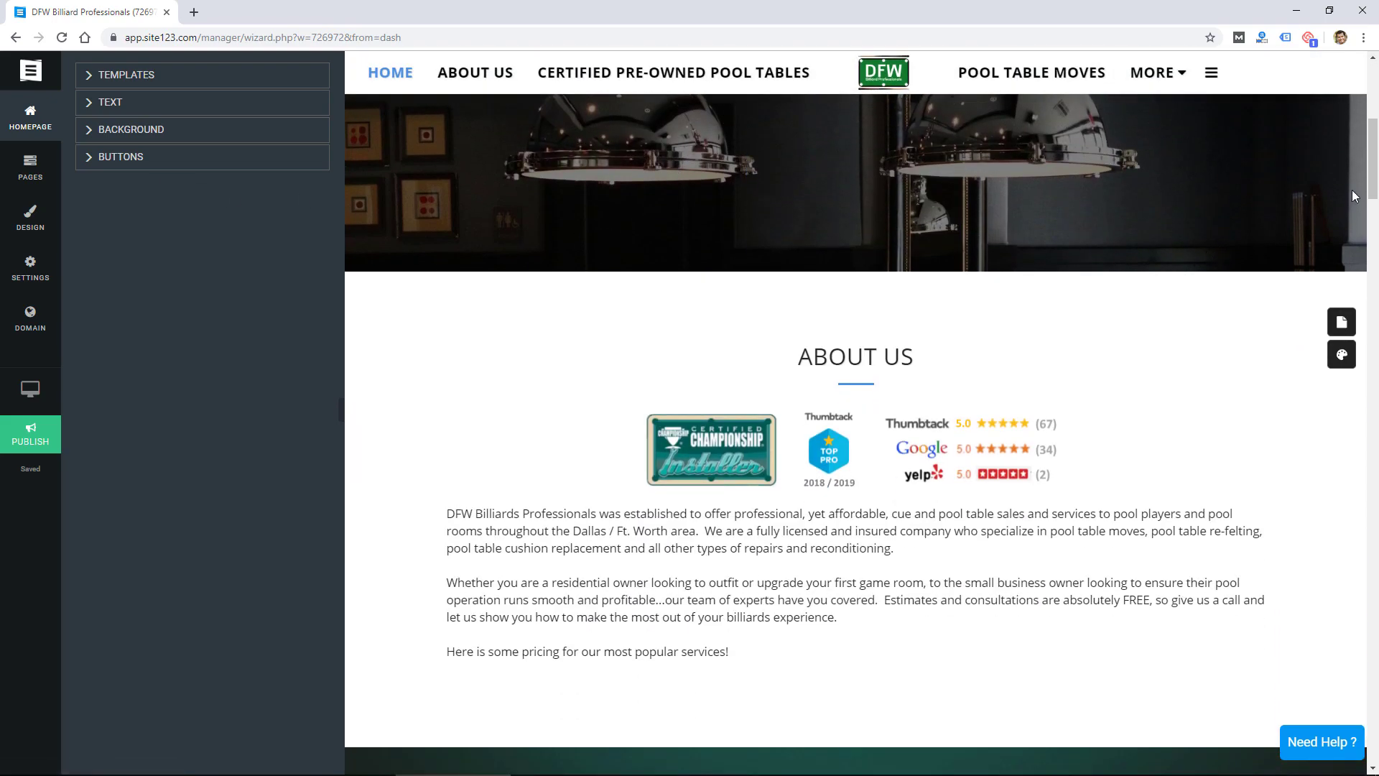
drag(1372, 173, 1371, 342)
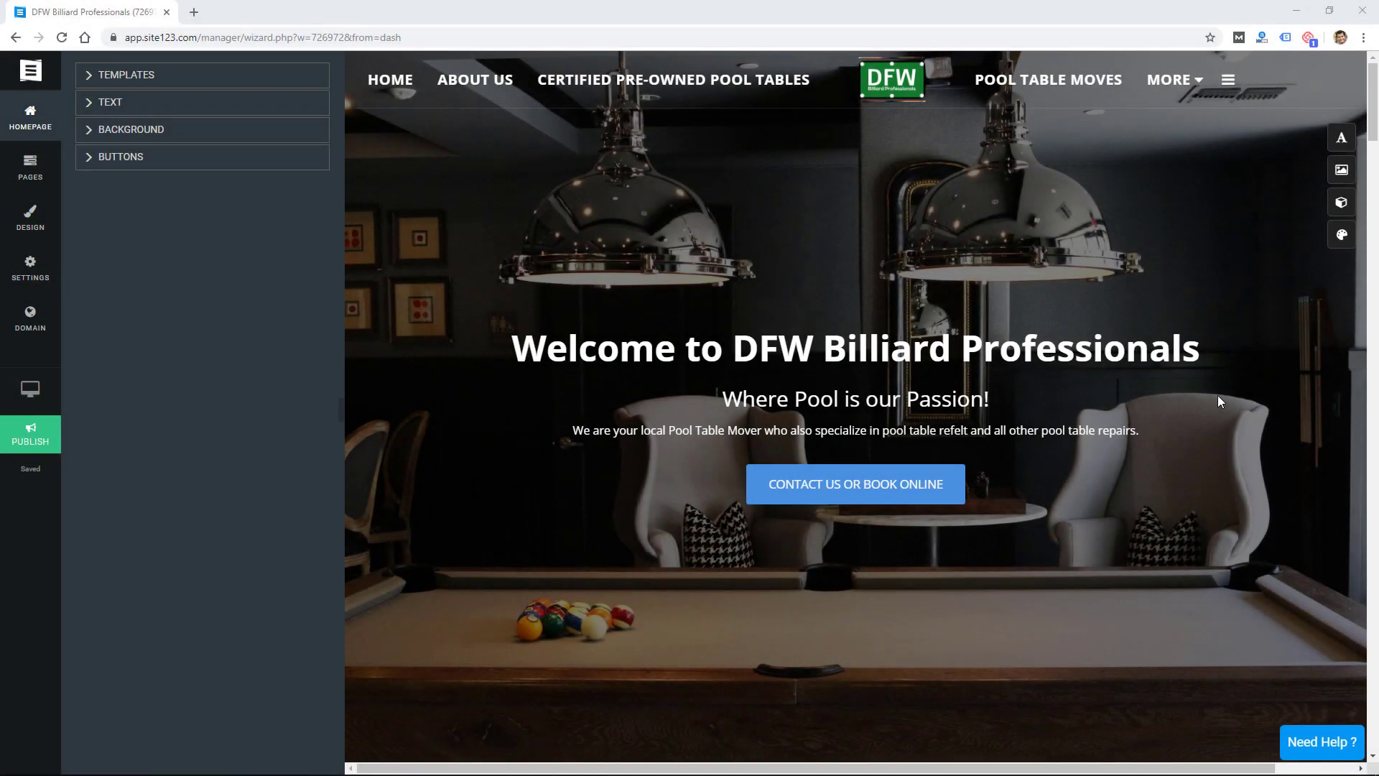
scroll(1219, 397, down, 3)
scroll(1222, 401, up, 3)
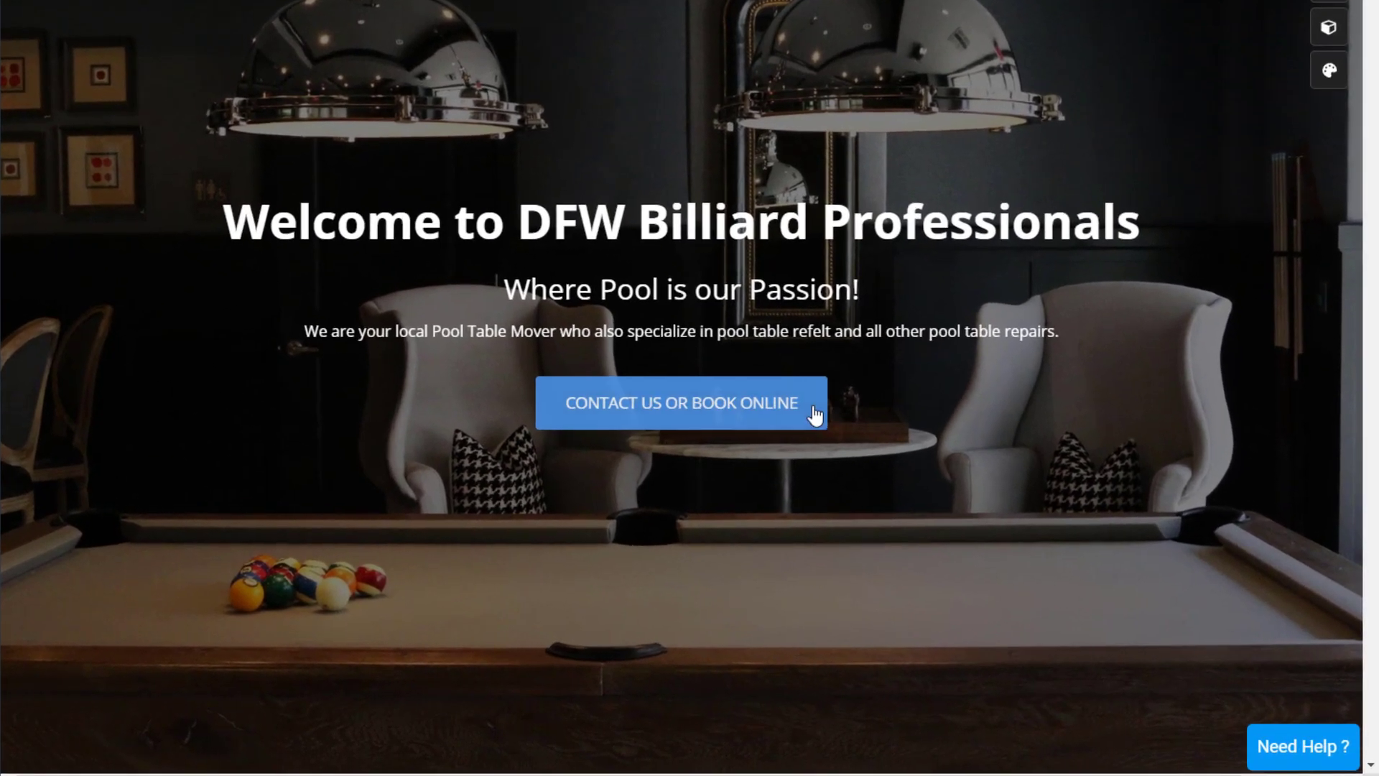
drag(804, 422, 631, 370)
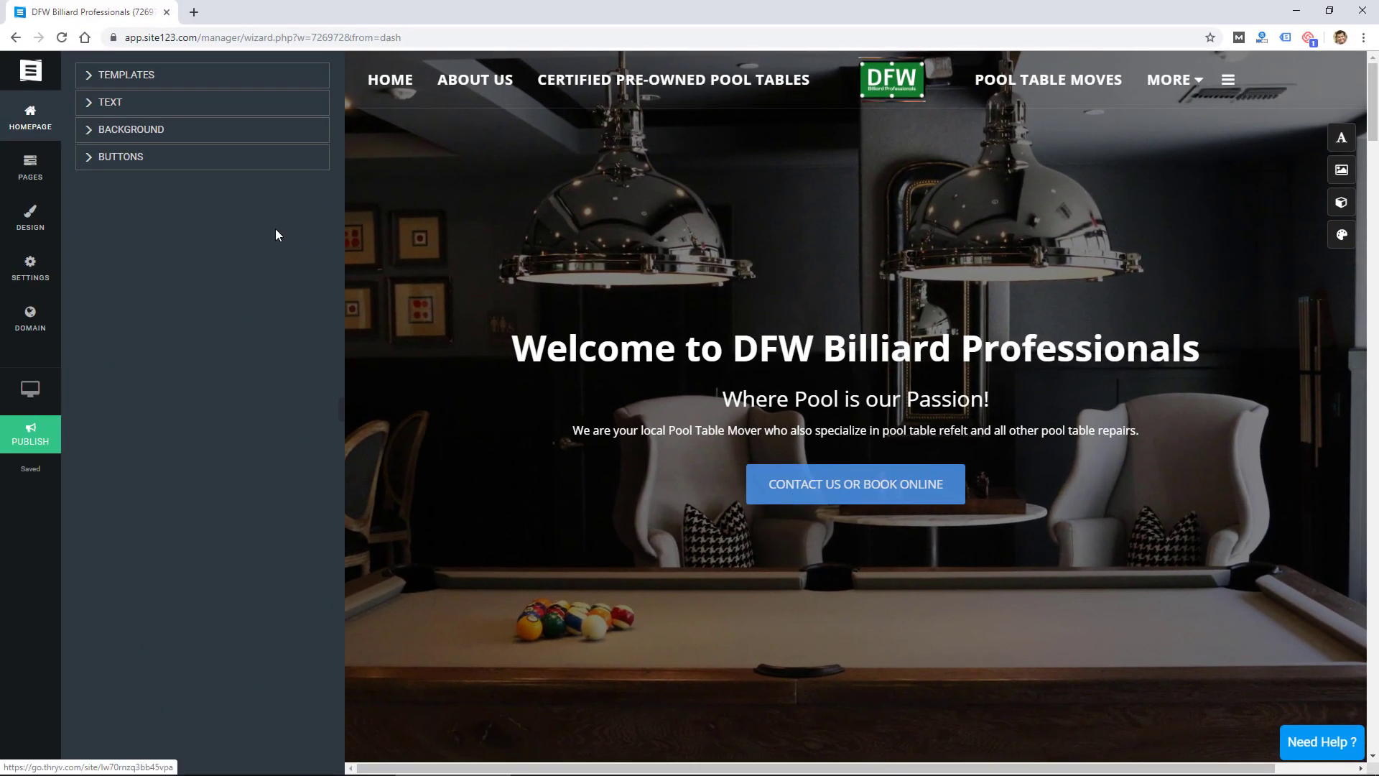
click(802, 485)
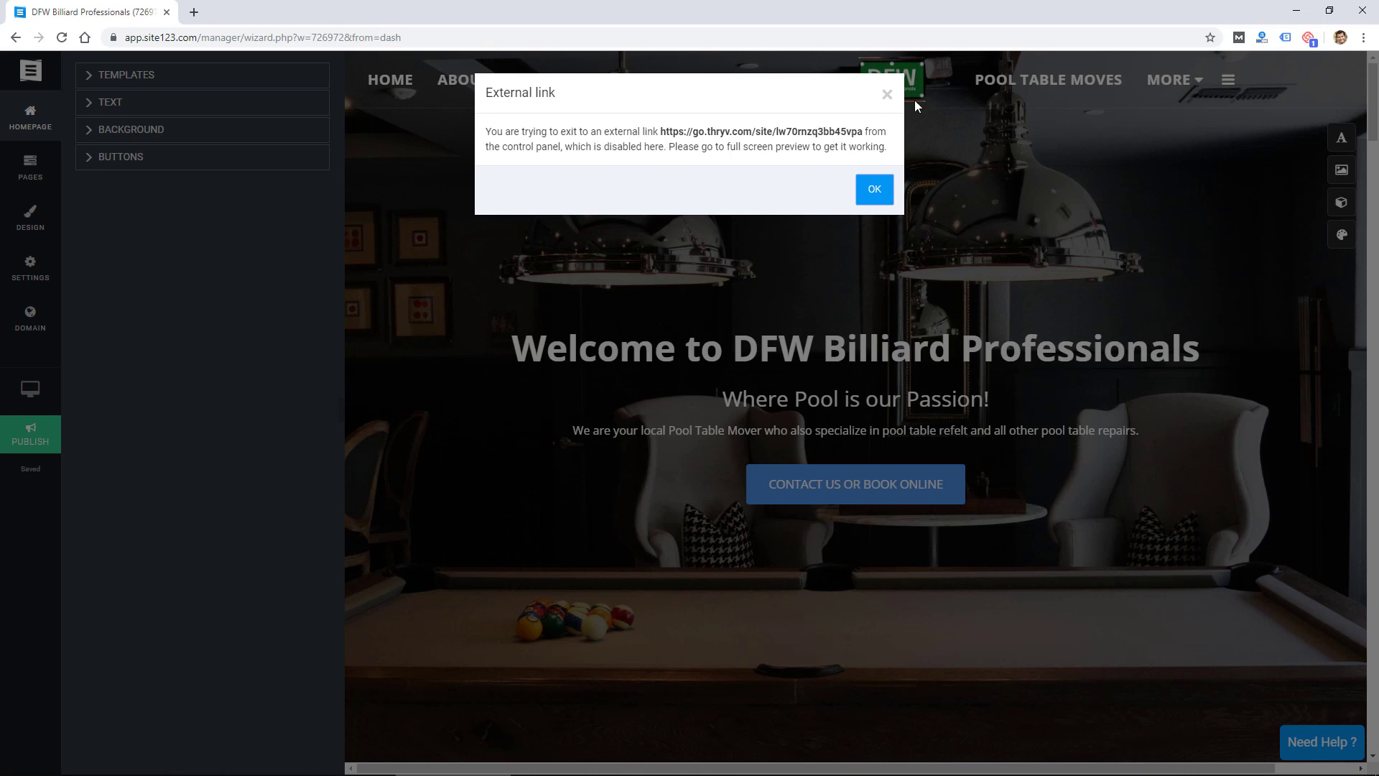
click(887, 94)
click(913, 479)
click(887, 94)
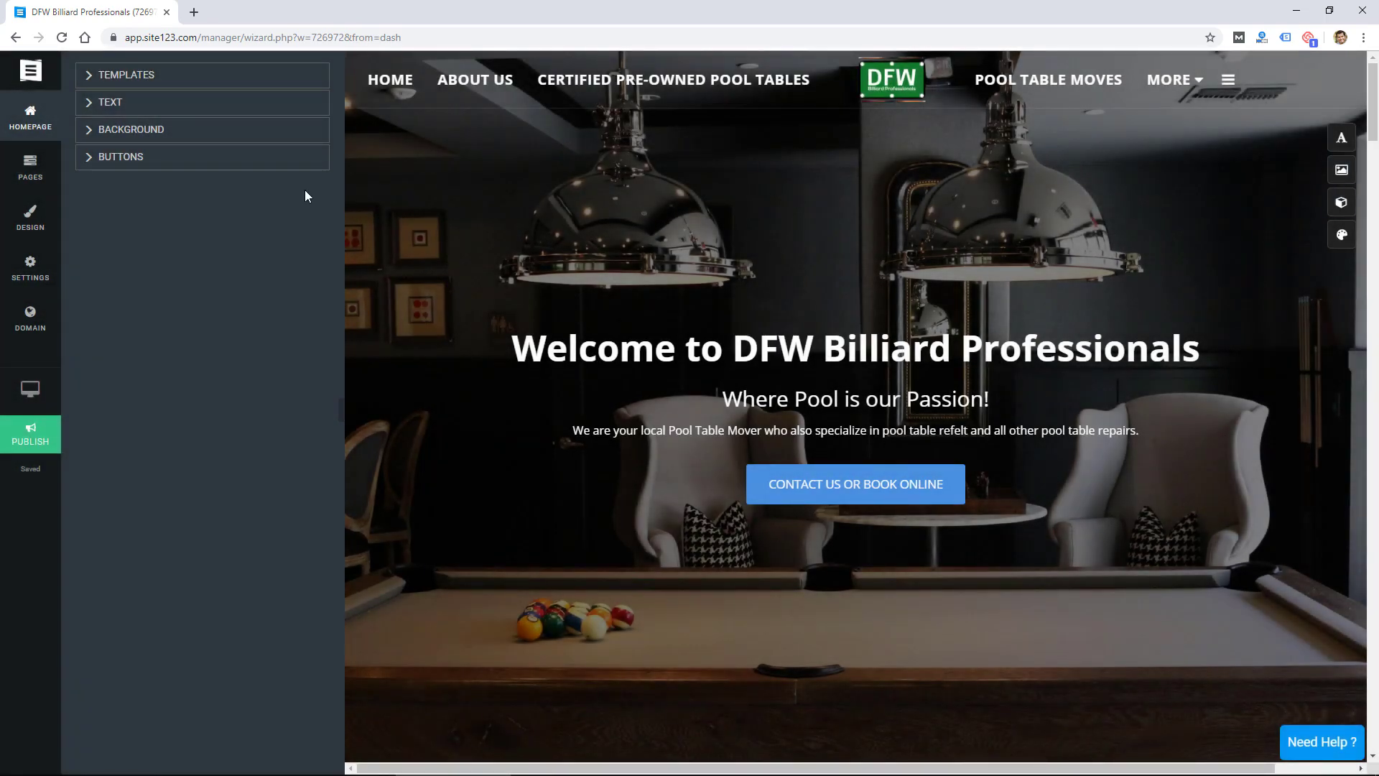
click(91, 159)
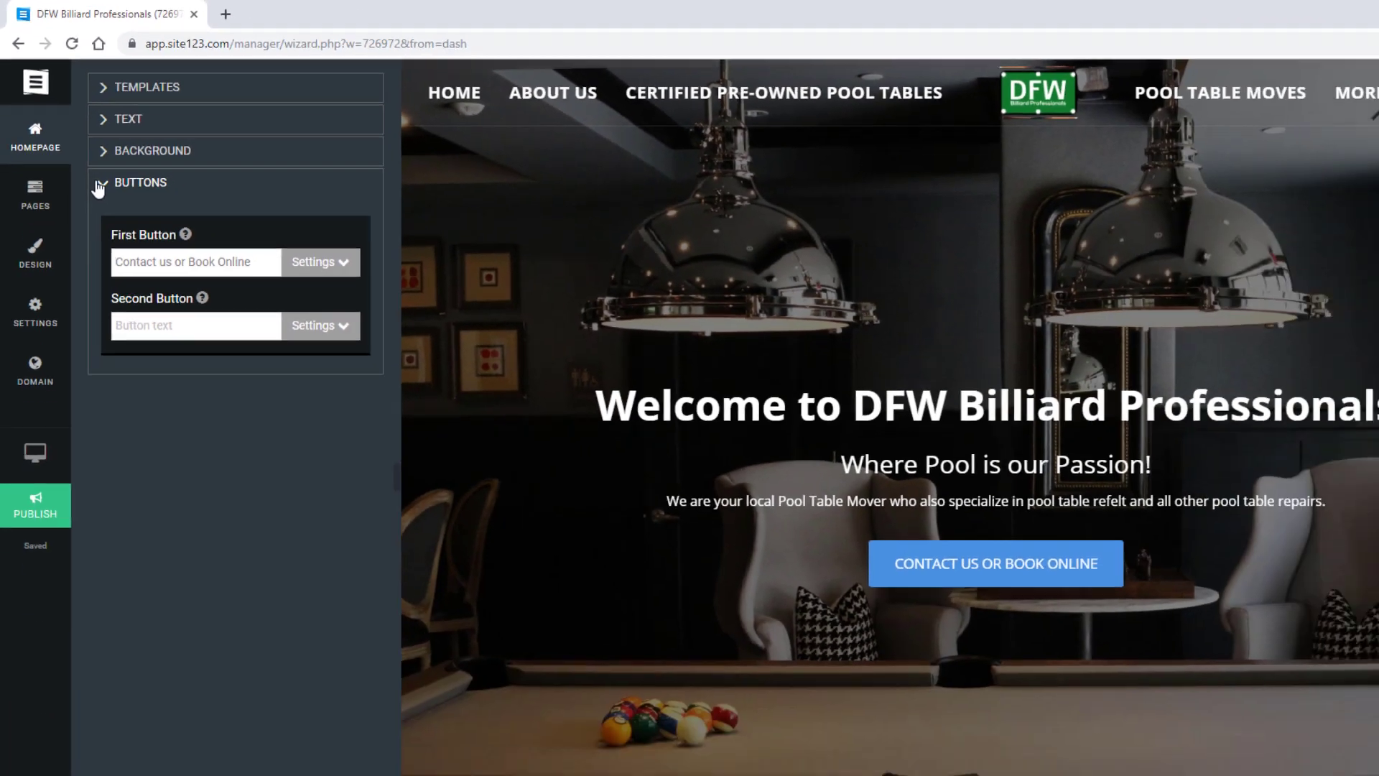
click(176, 320)
click(176, 321)
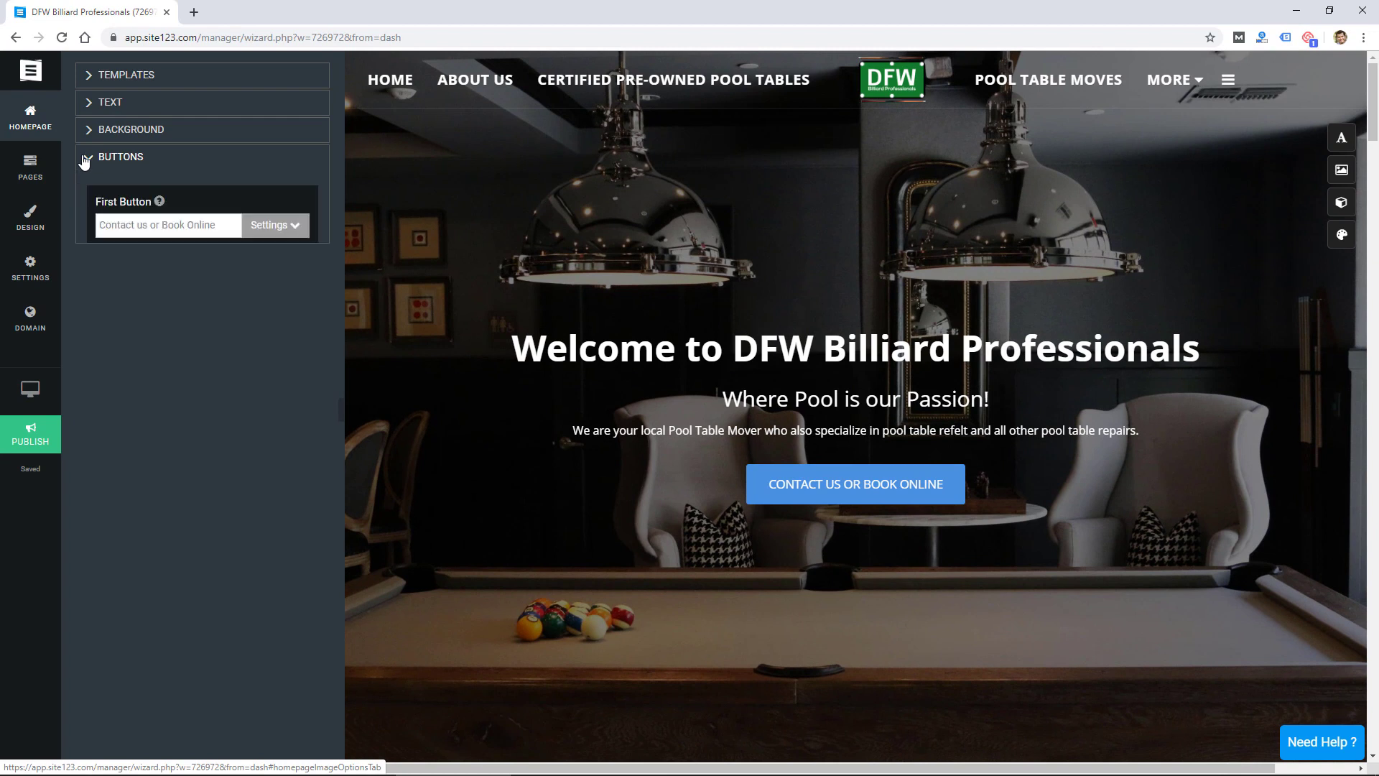
click(282, 226)
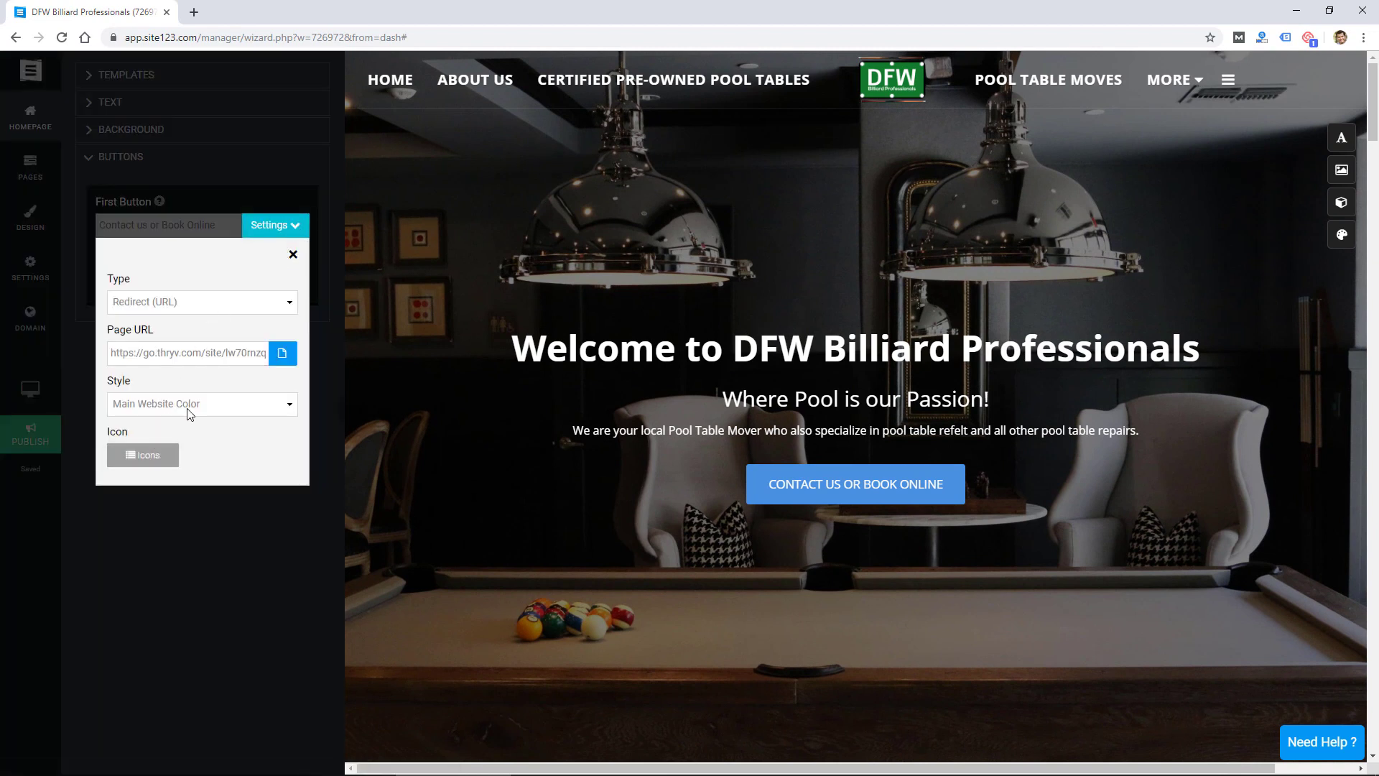
click(227, 408)
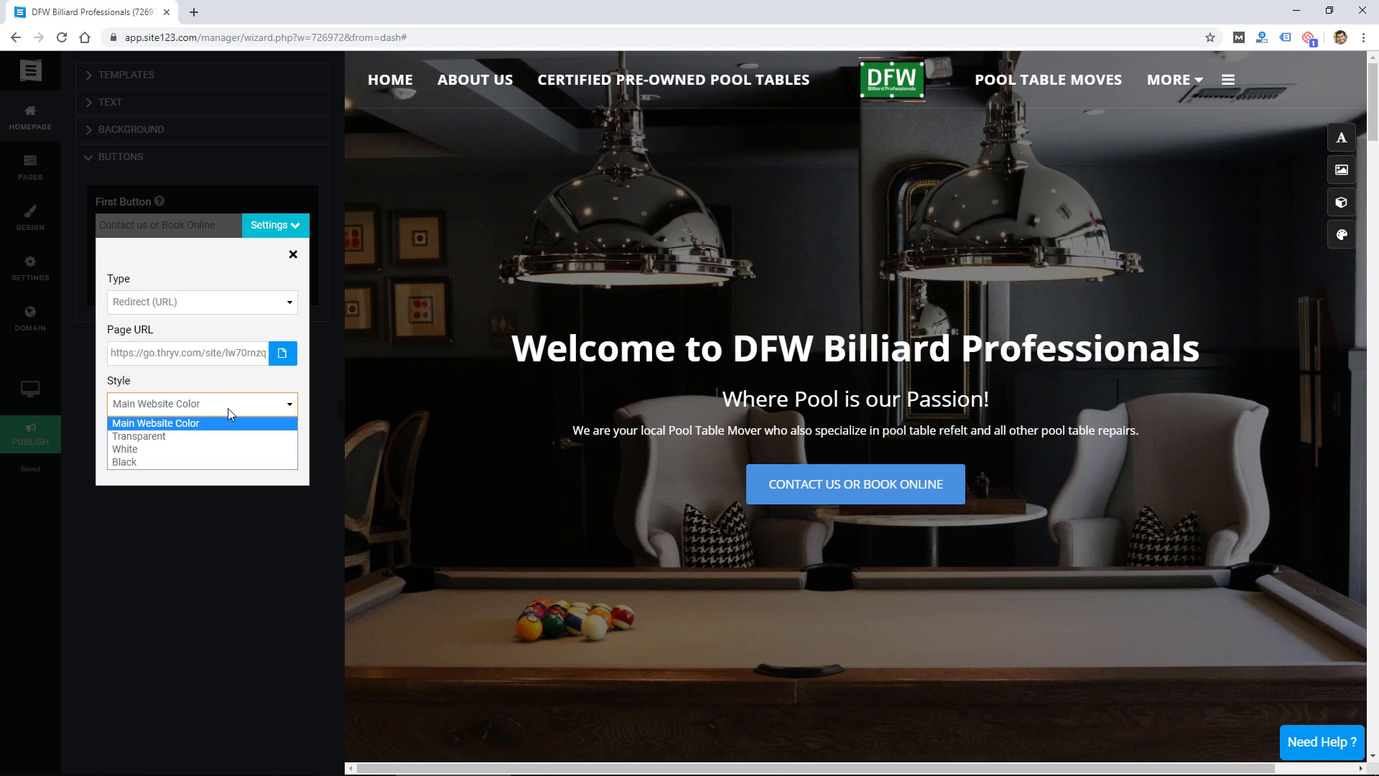
click(294, 256)
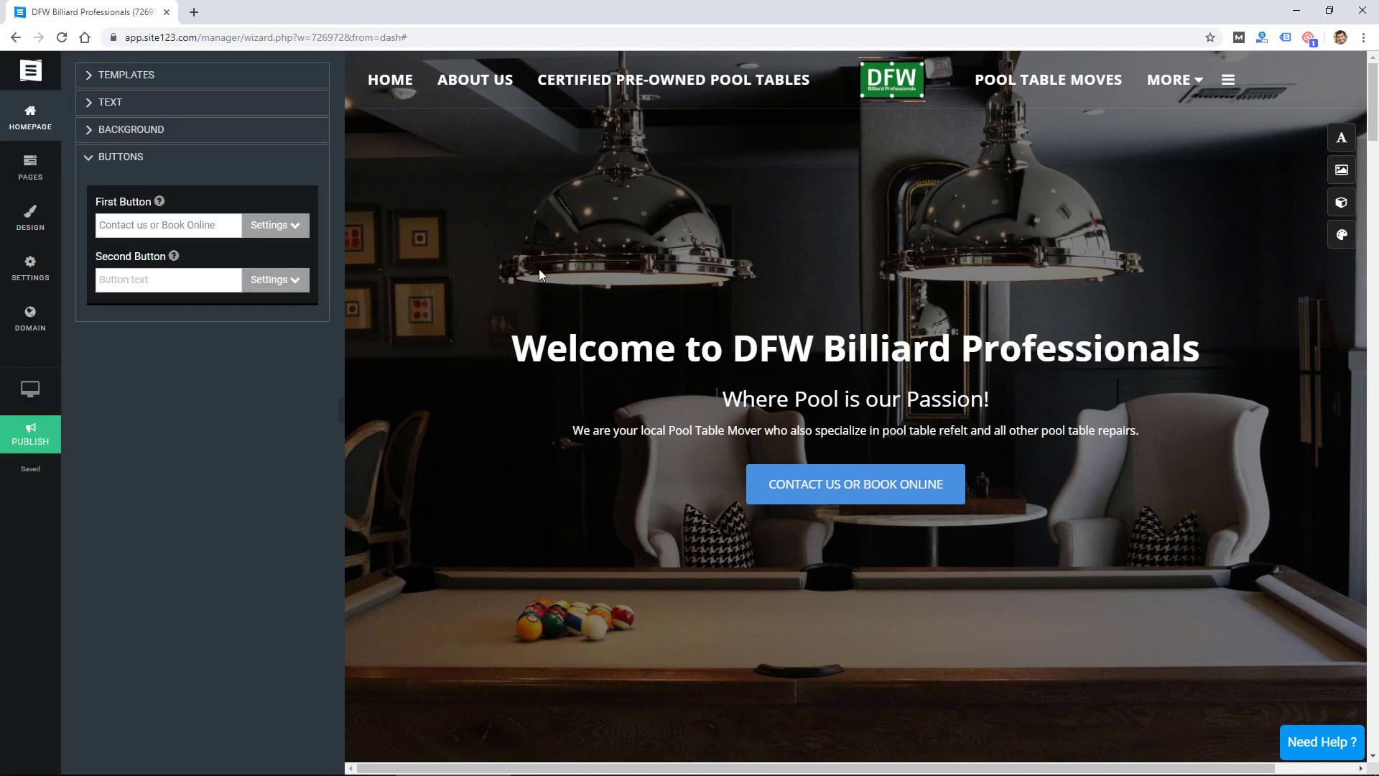
click(110, 102)
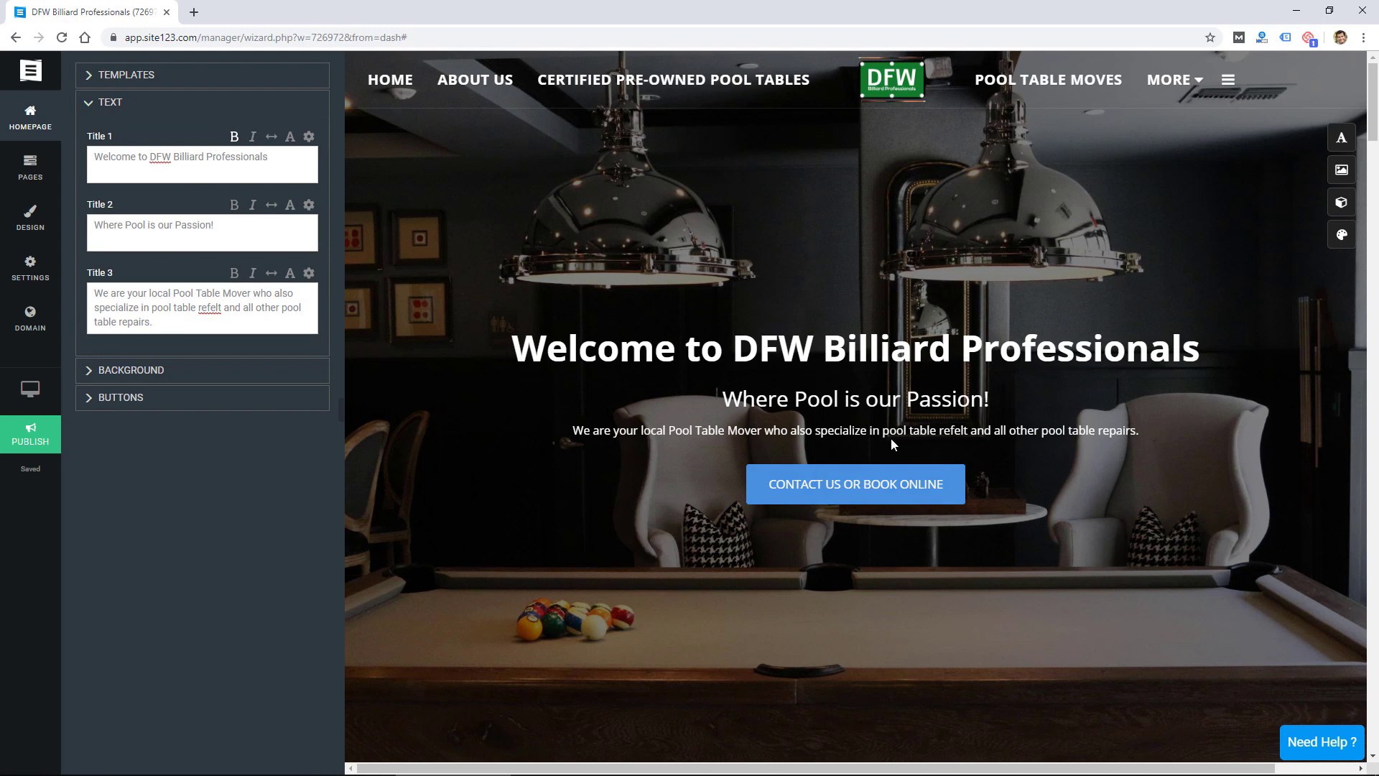
drag(214, 225, 395, 256)
click(88, 106)
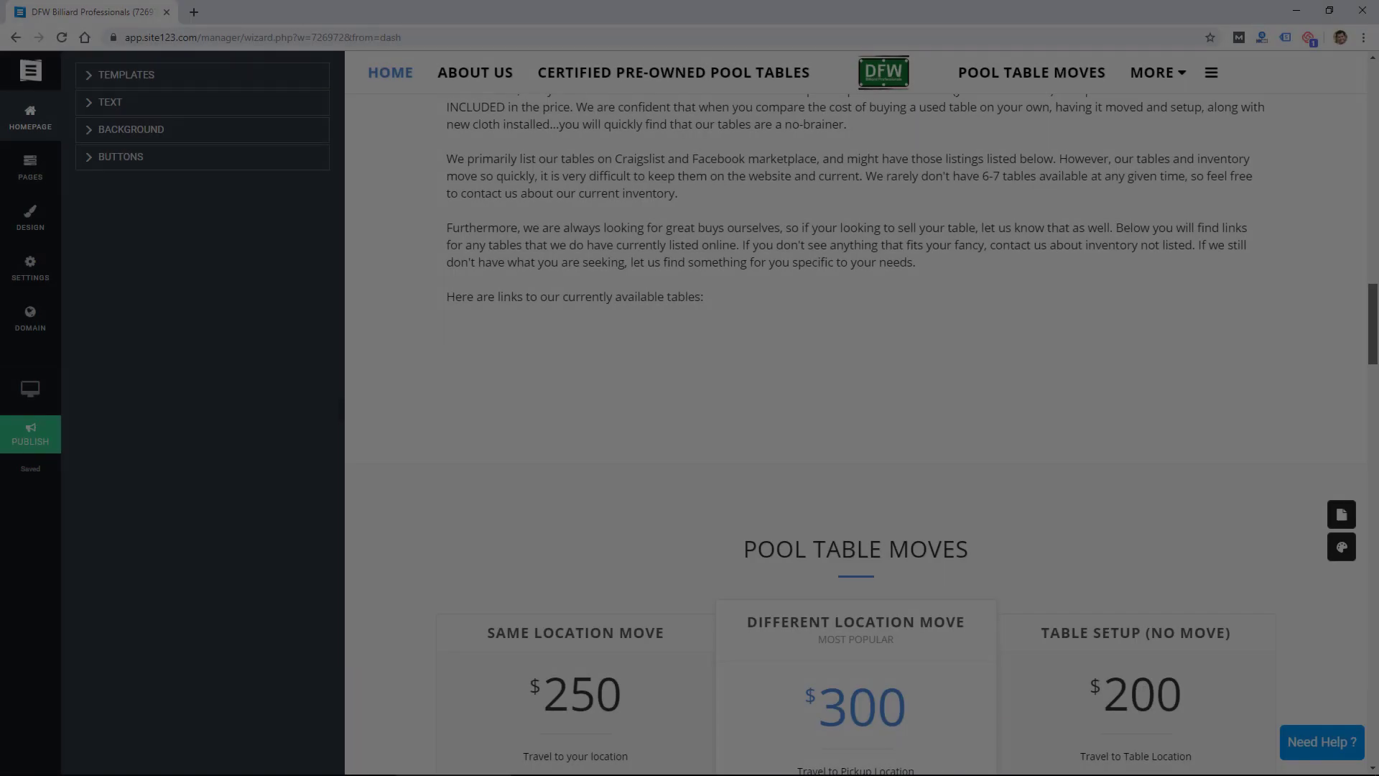
scroll(855, 431, down, 7)
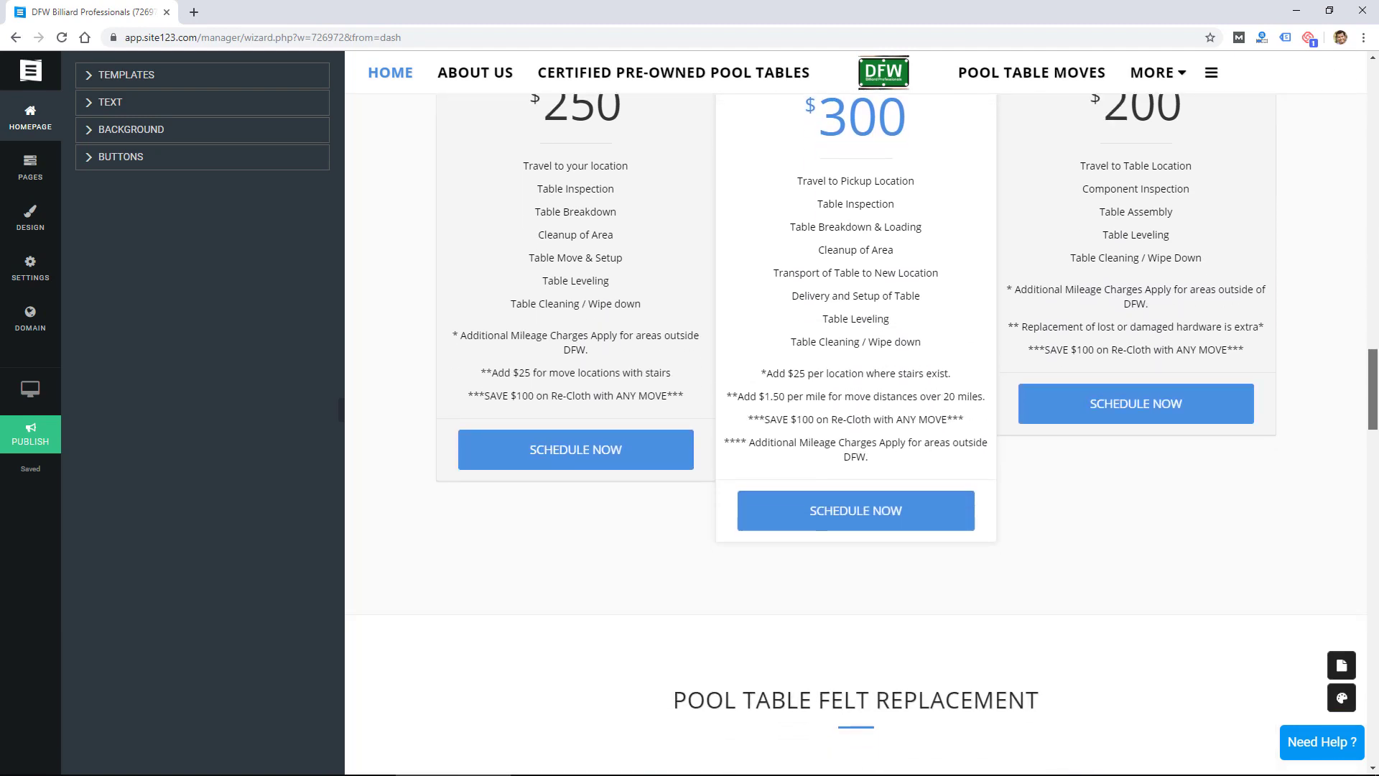
scroll(855, 431, down, 10)
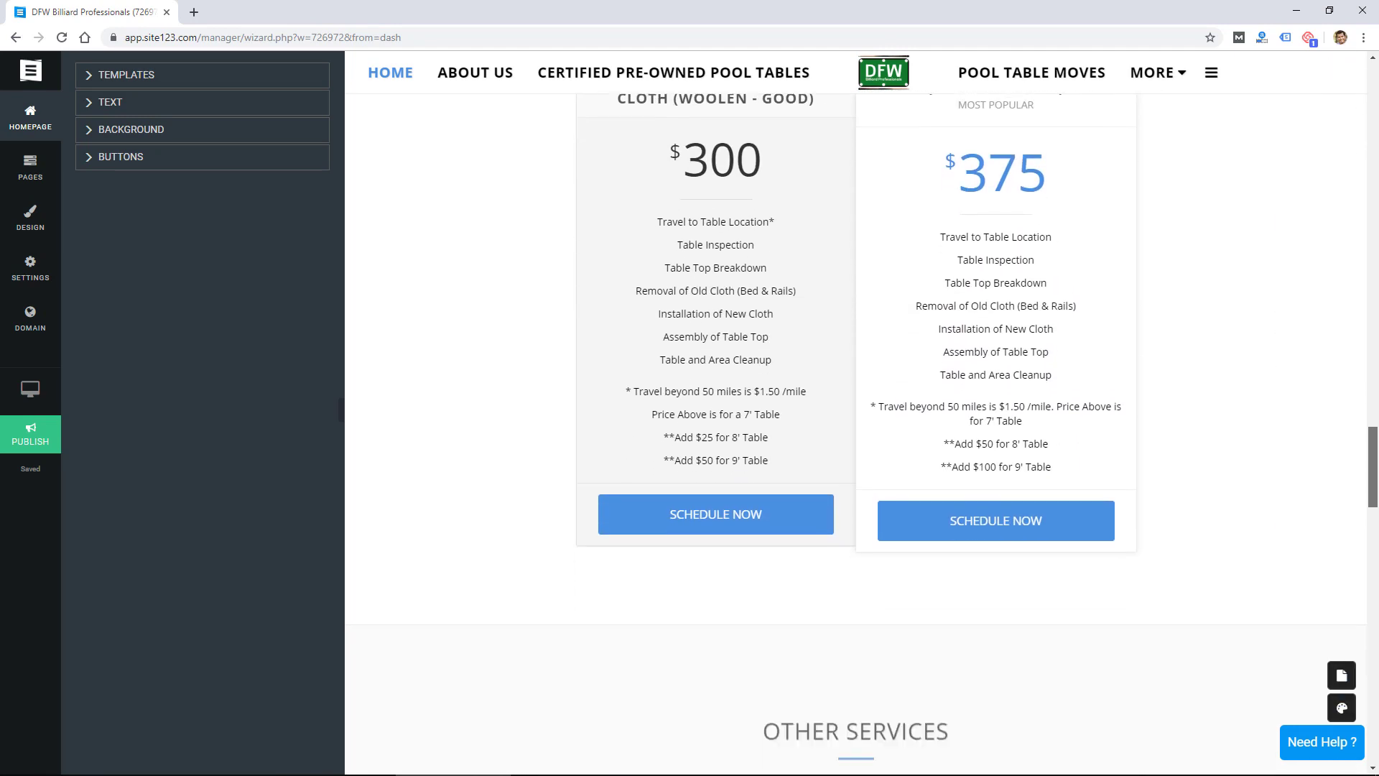
scroll(855, 430, down, 9)
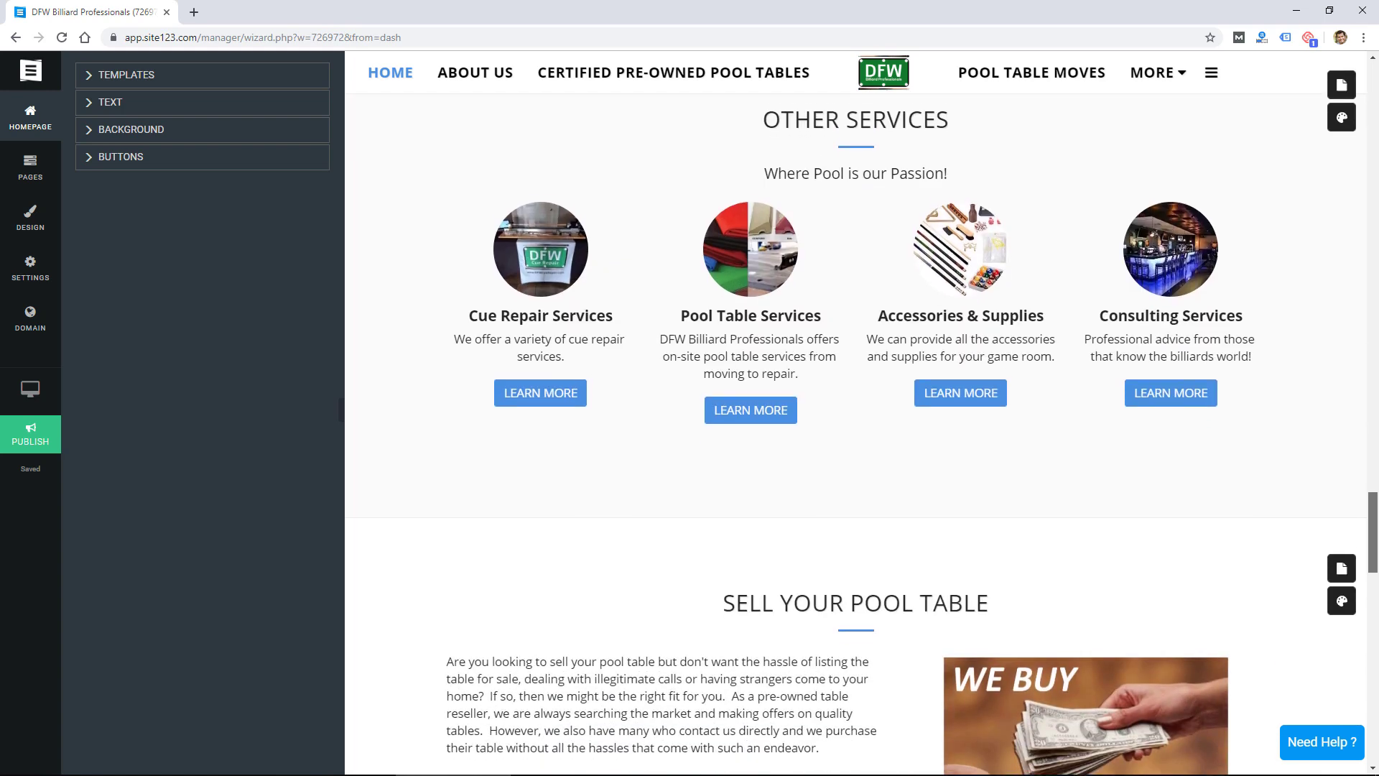
scroll(855, 431, down, 2)
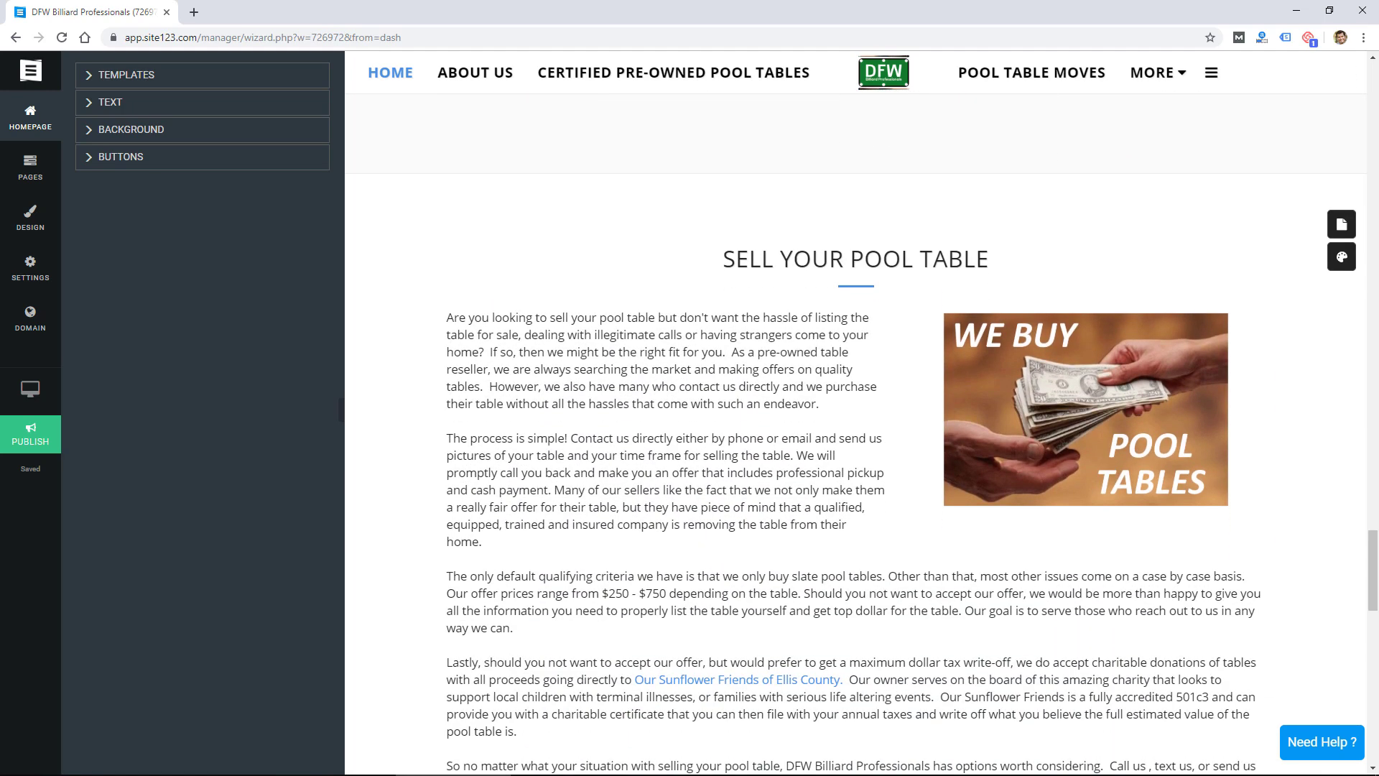
scroll(1376, 610, down, 4)
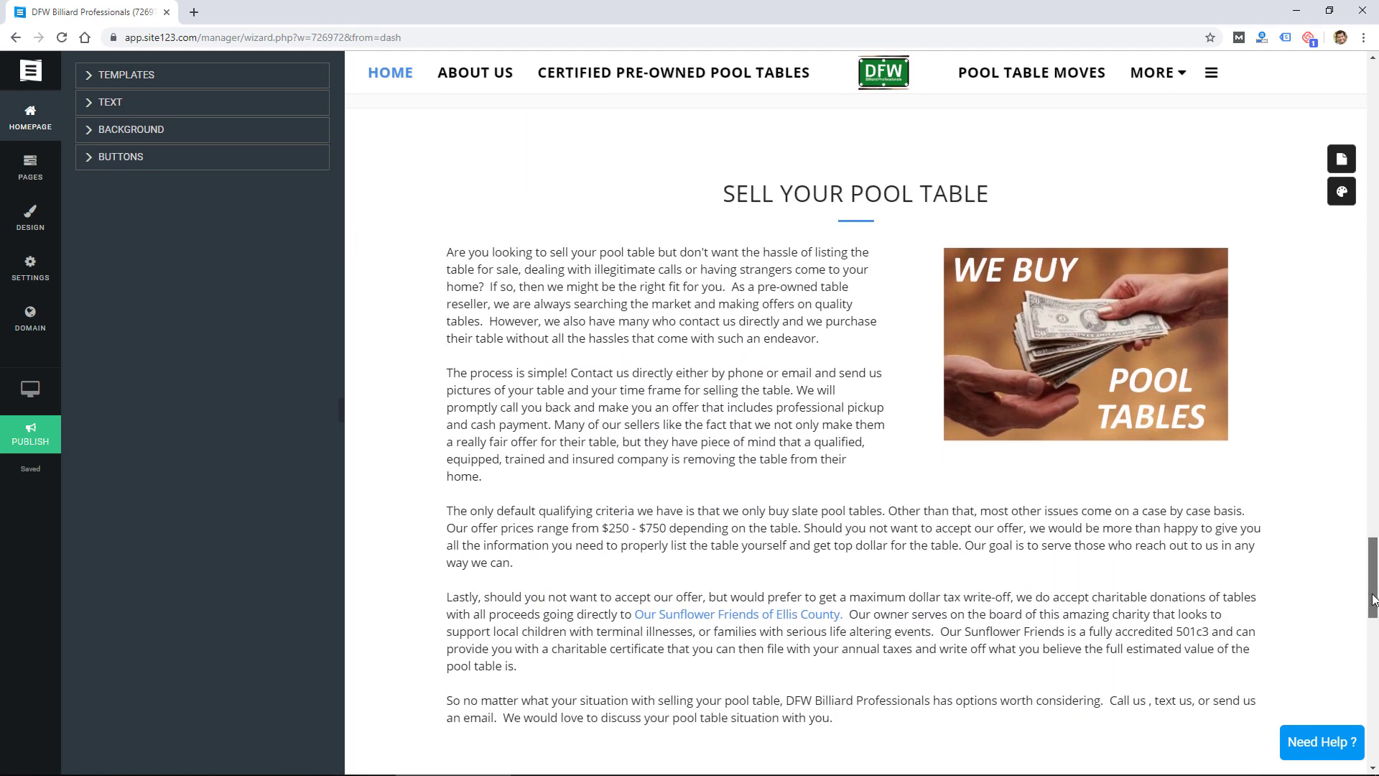
scroll(1376, 610, down, 10)
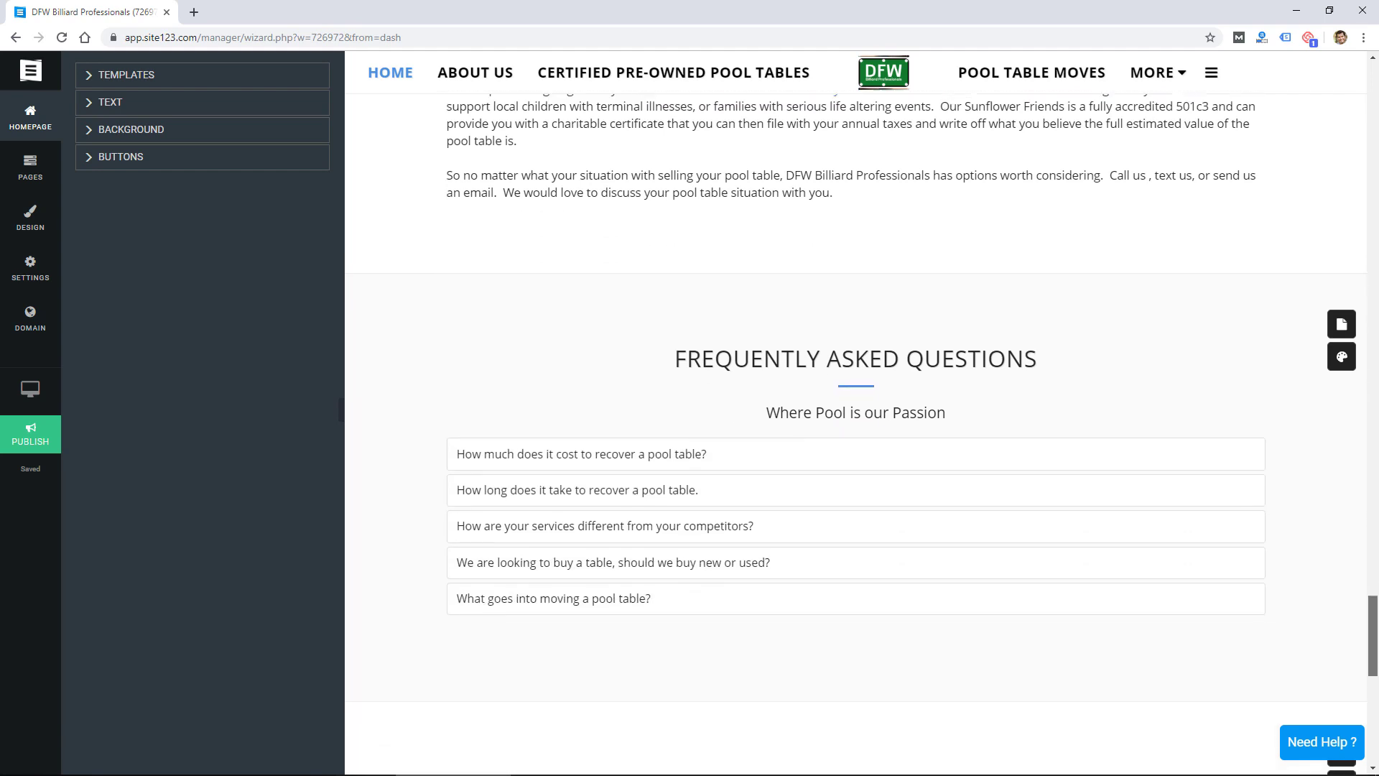
scroll(854, 431, down, 9)
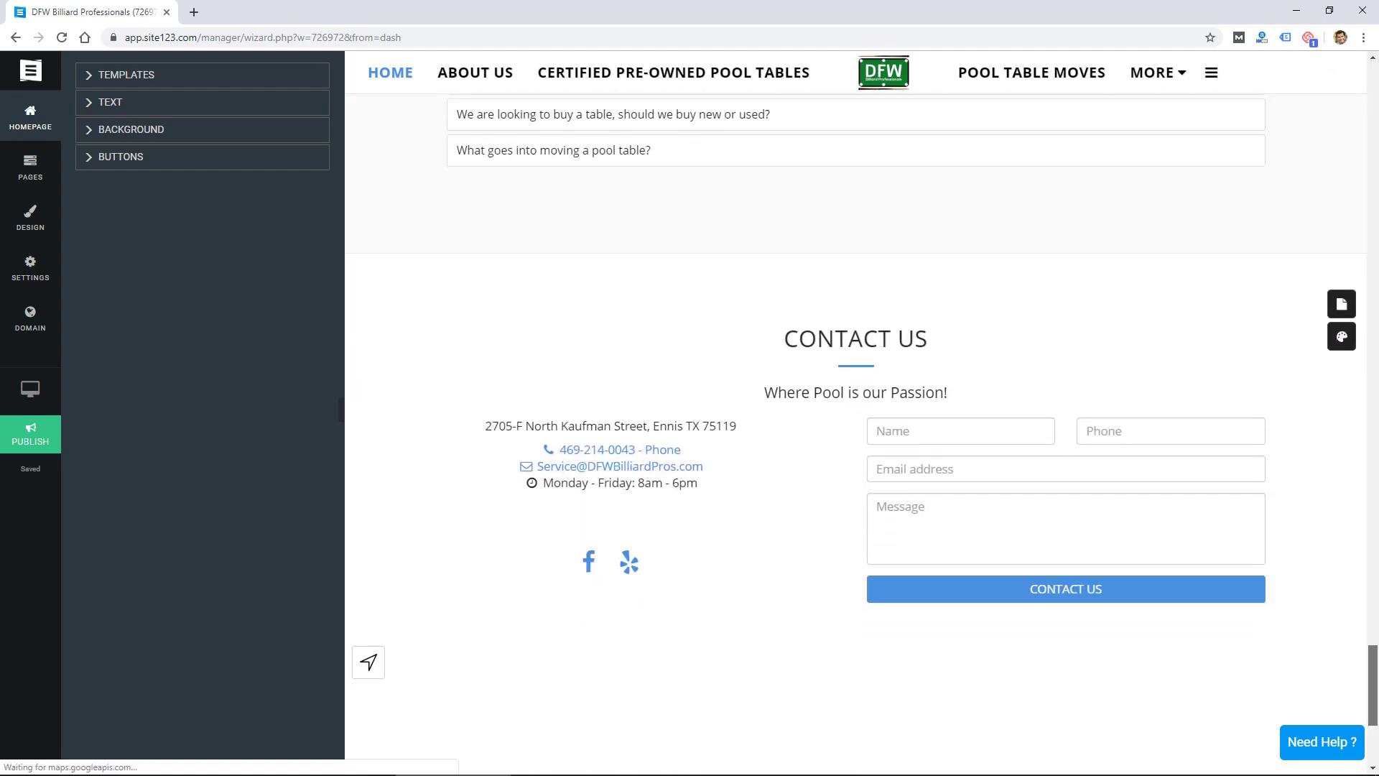
scroll(855, 431, down, 4)
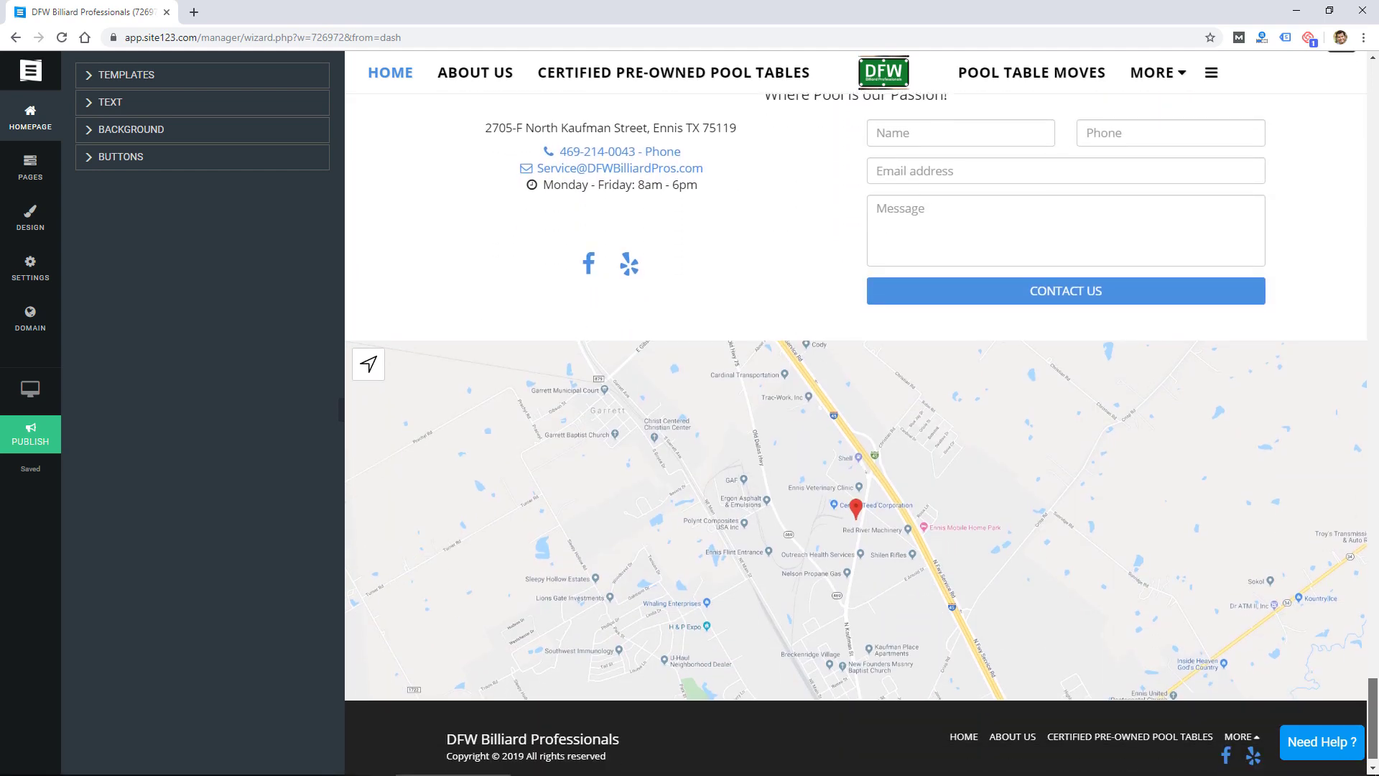
scroll(854, 431, up, 6)
scroll(855, 431, up, 20)
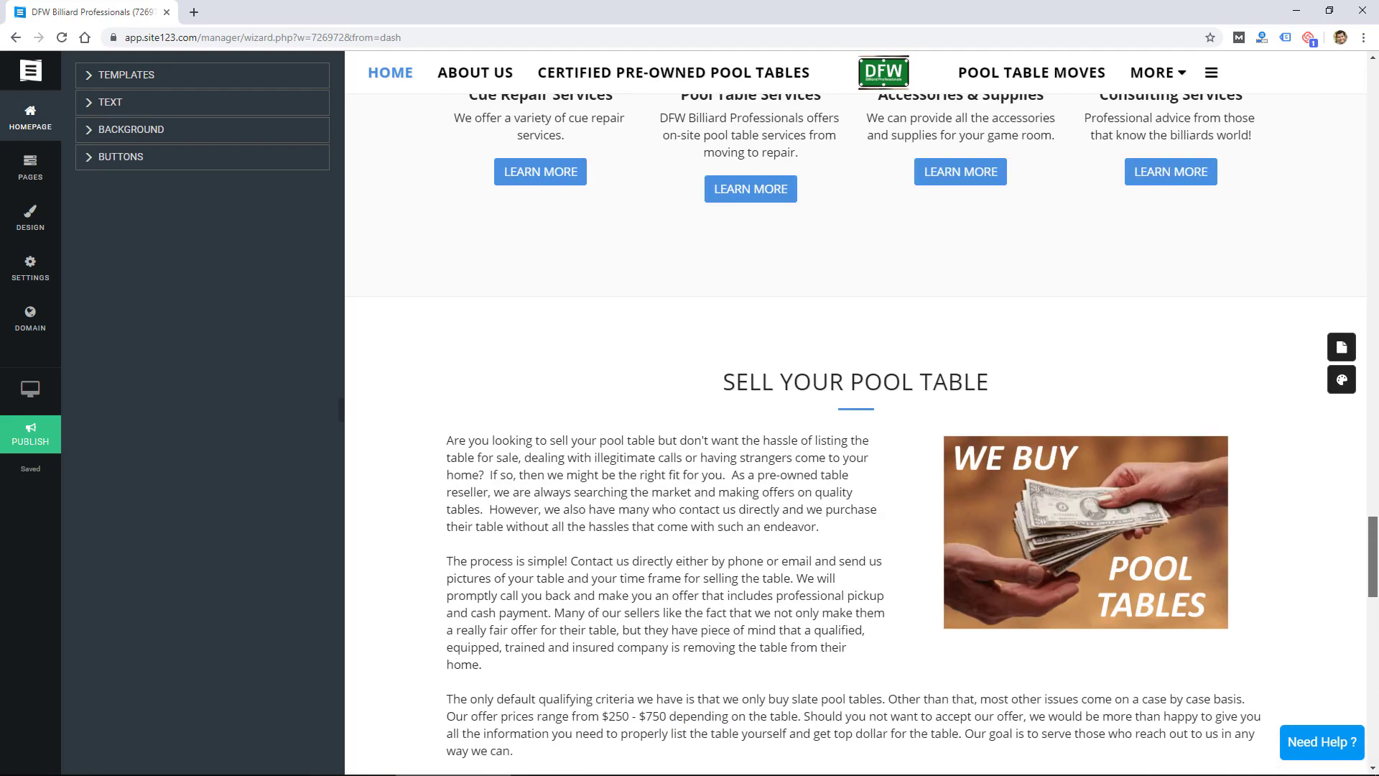
scroll(855, 430, up, 20)
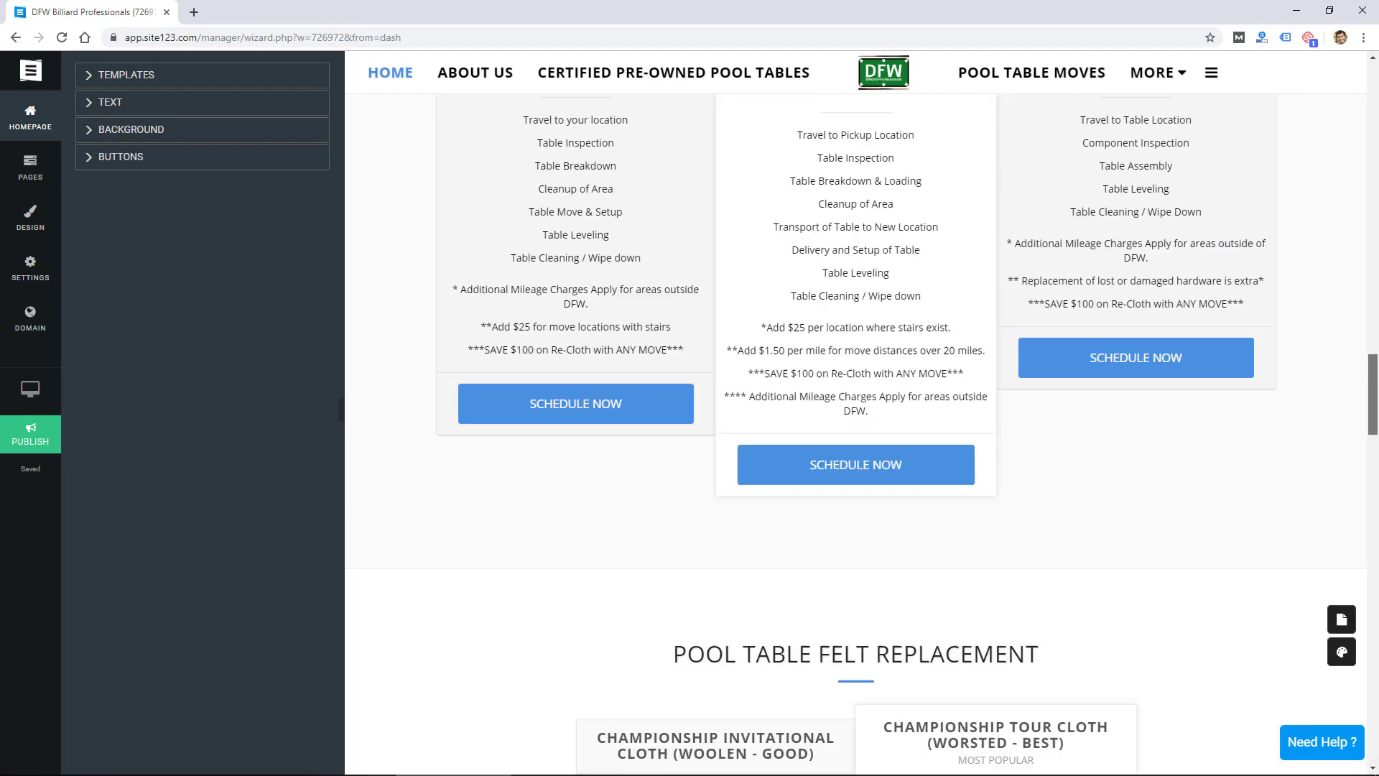
scroll(854, 431, up, 20)
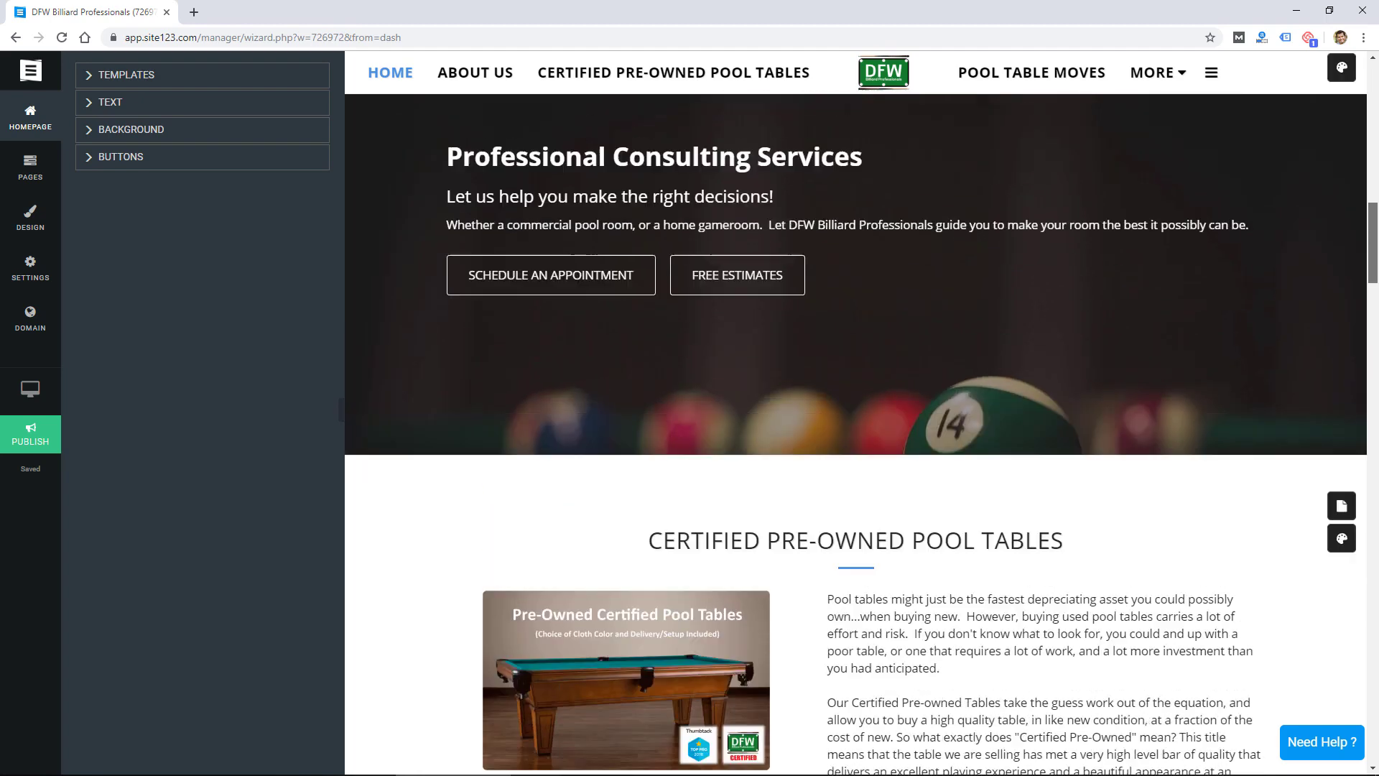
scroll(855, 431, up, 10)
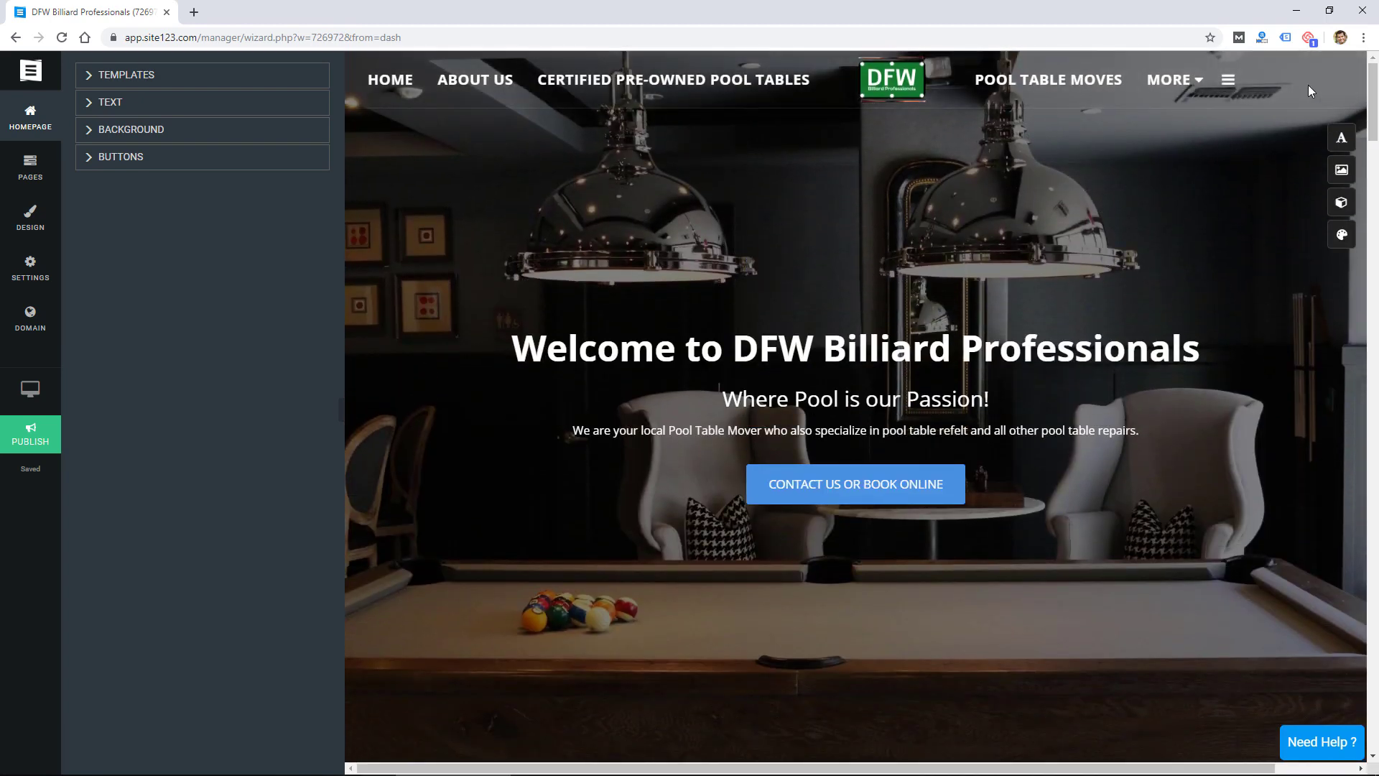
Expand MORE in the top navigation to reveal its five extra pages.
click(1228, 80)
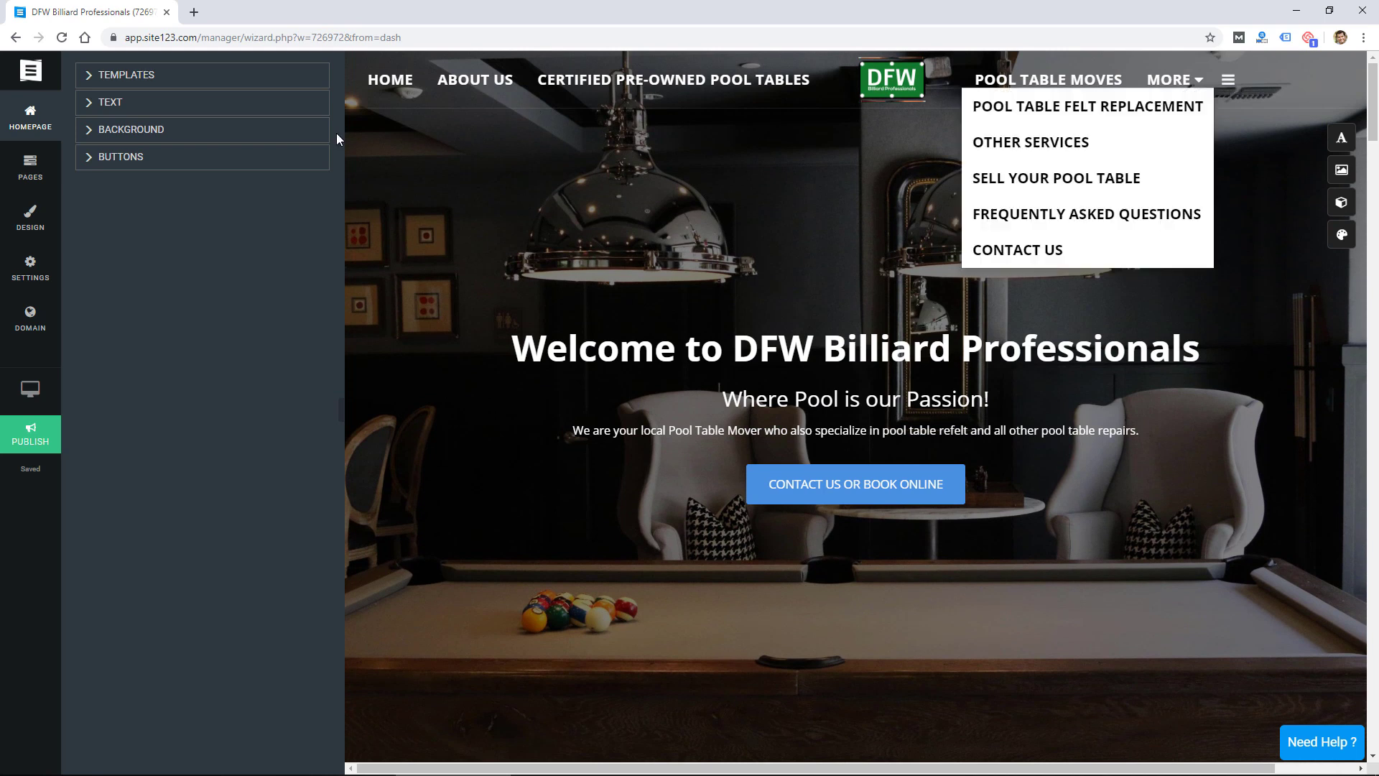